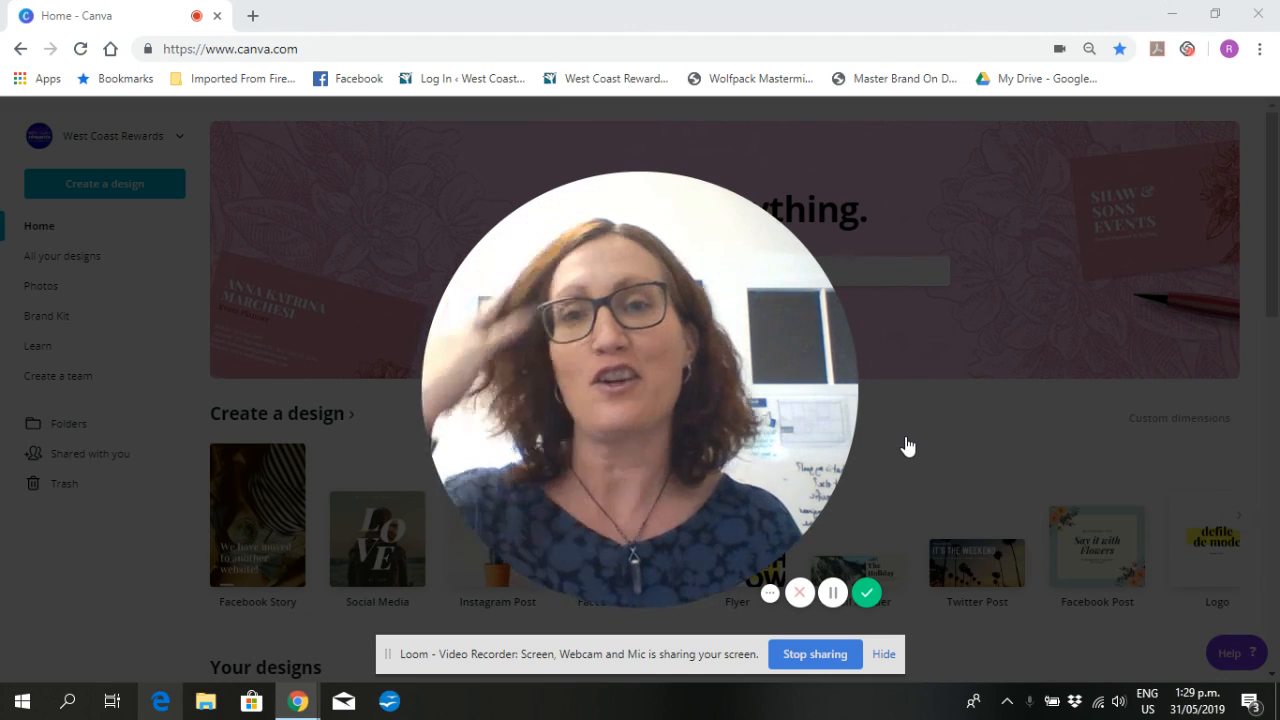
mouse_move(609, 592)
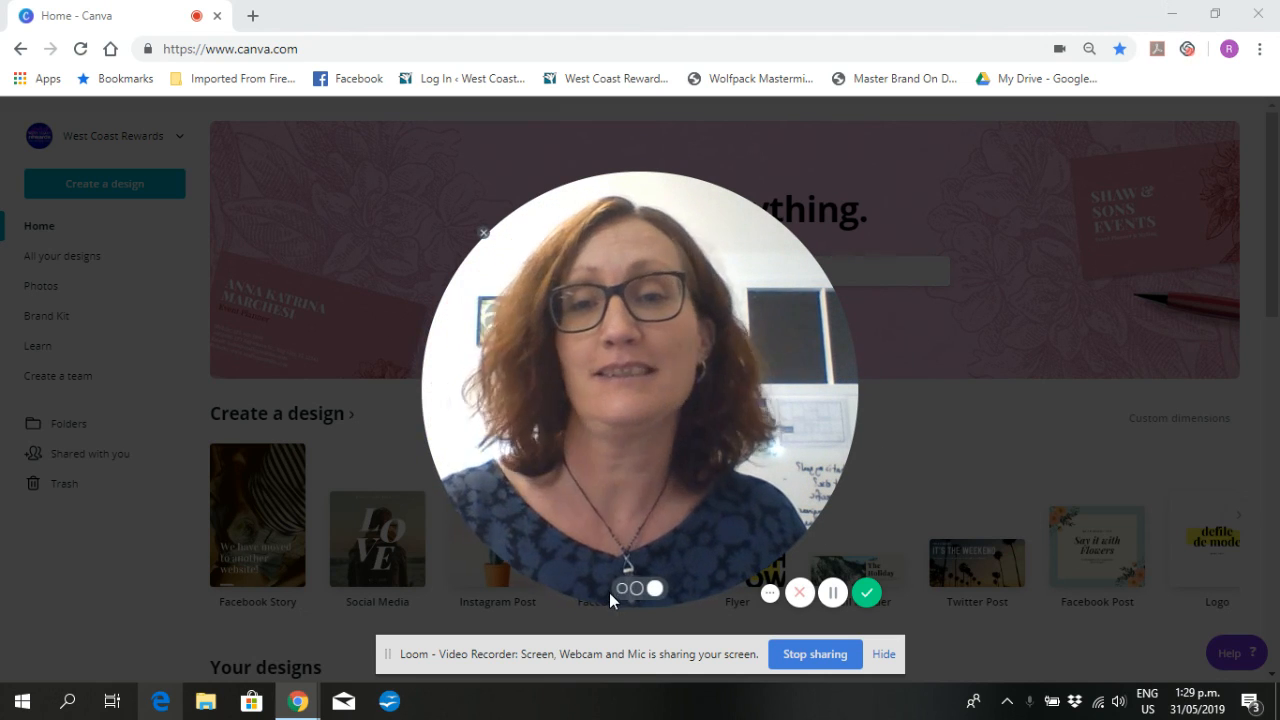
left_click(621, 588)
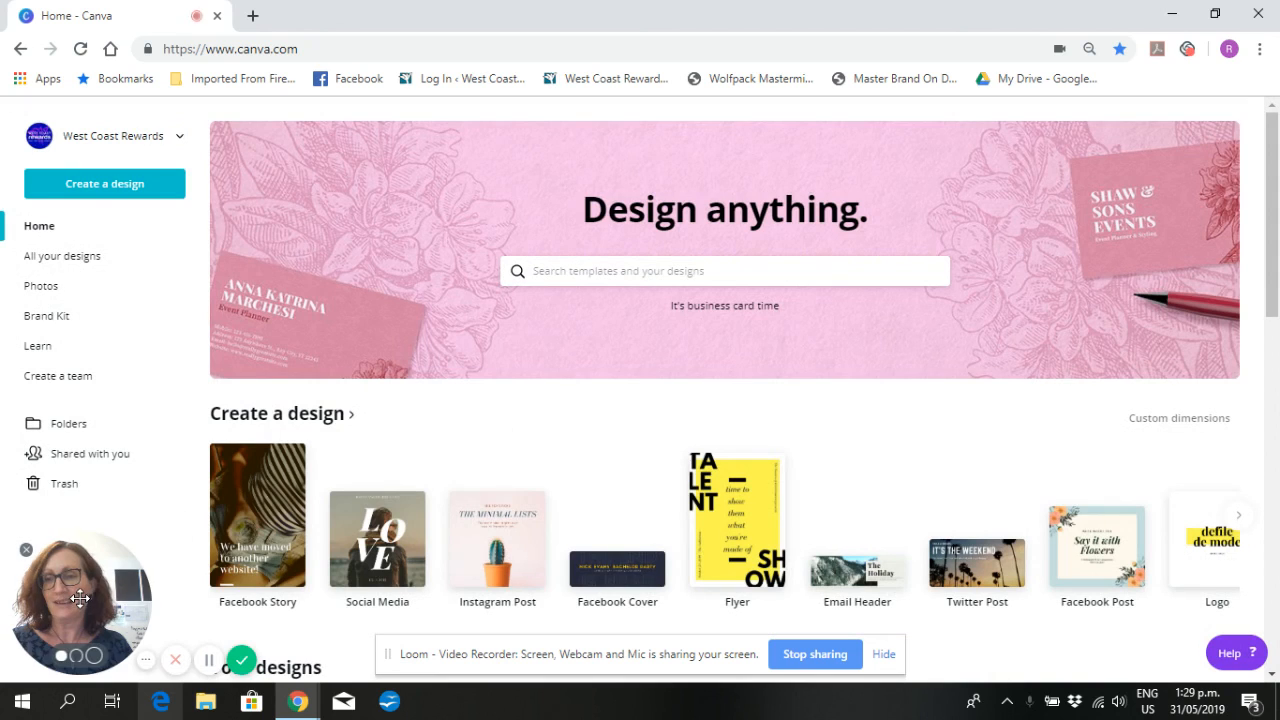
left_click_drag(80, 598, 116, 578)
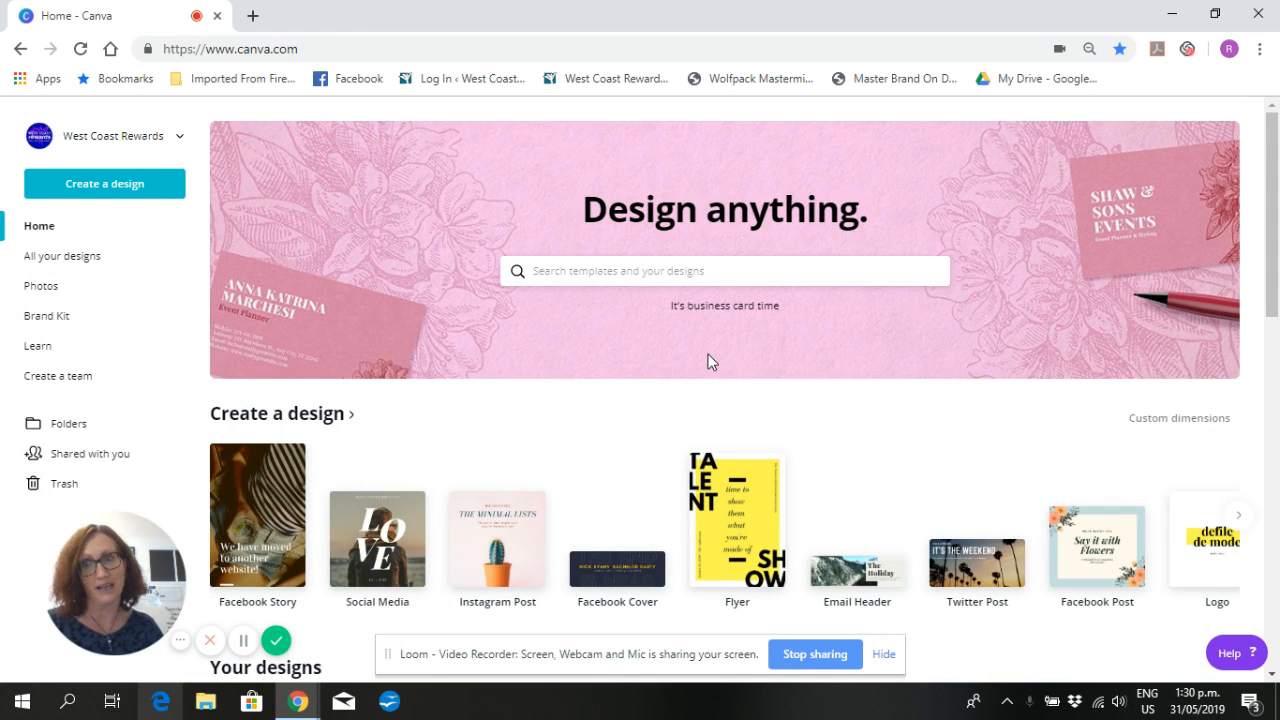
- Look through the available design types and create a new blank Facebook Story design
scroll(708, 360, "down", 1)
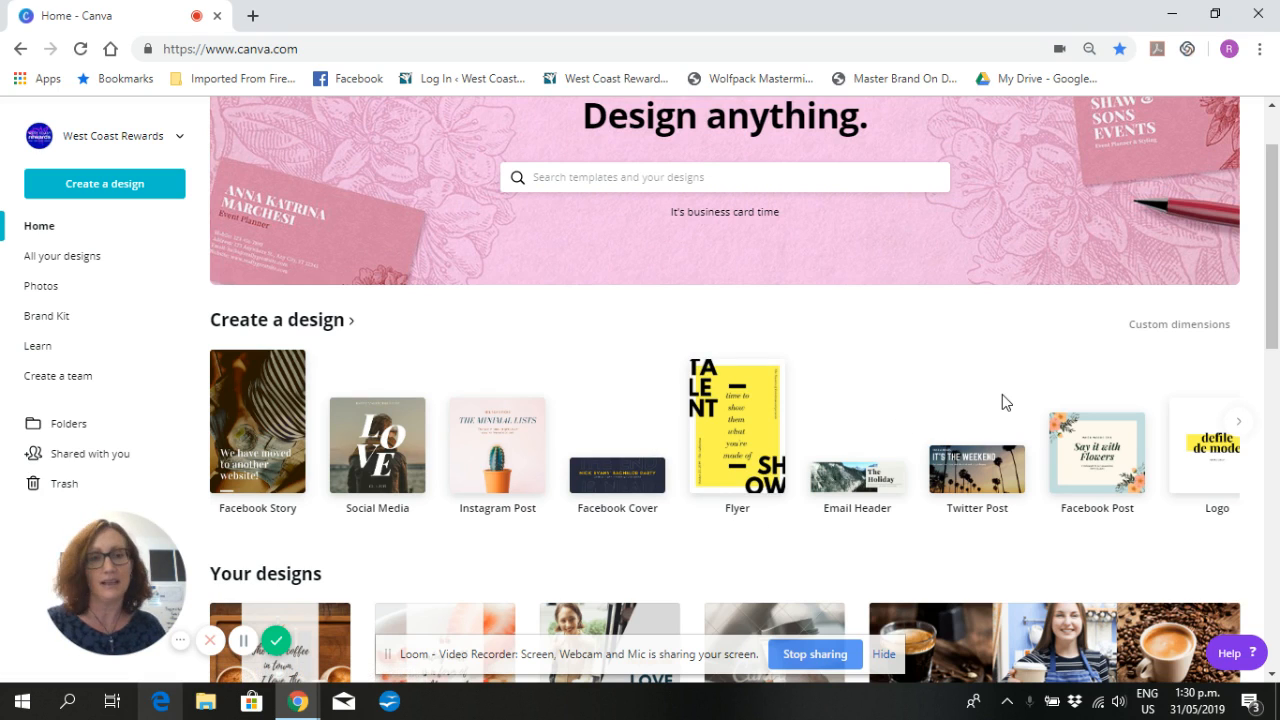
left_click(1238, 427)
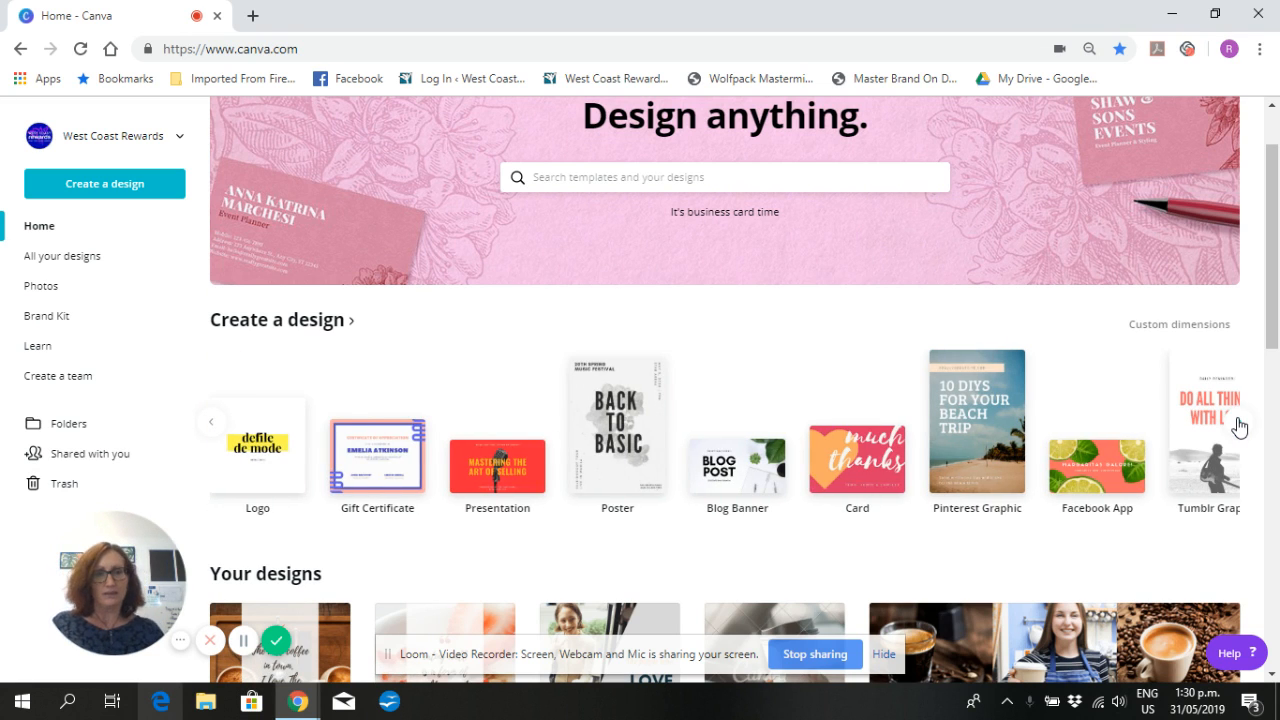
left_click(1238, 427)
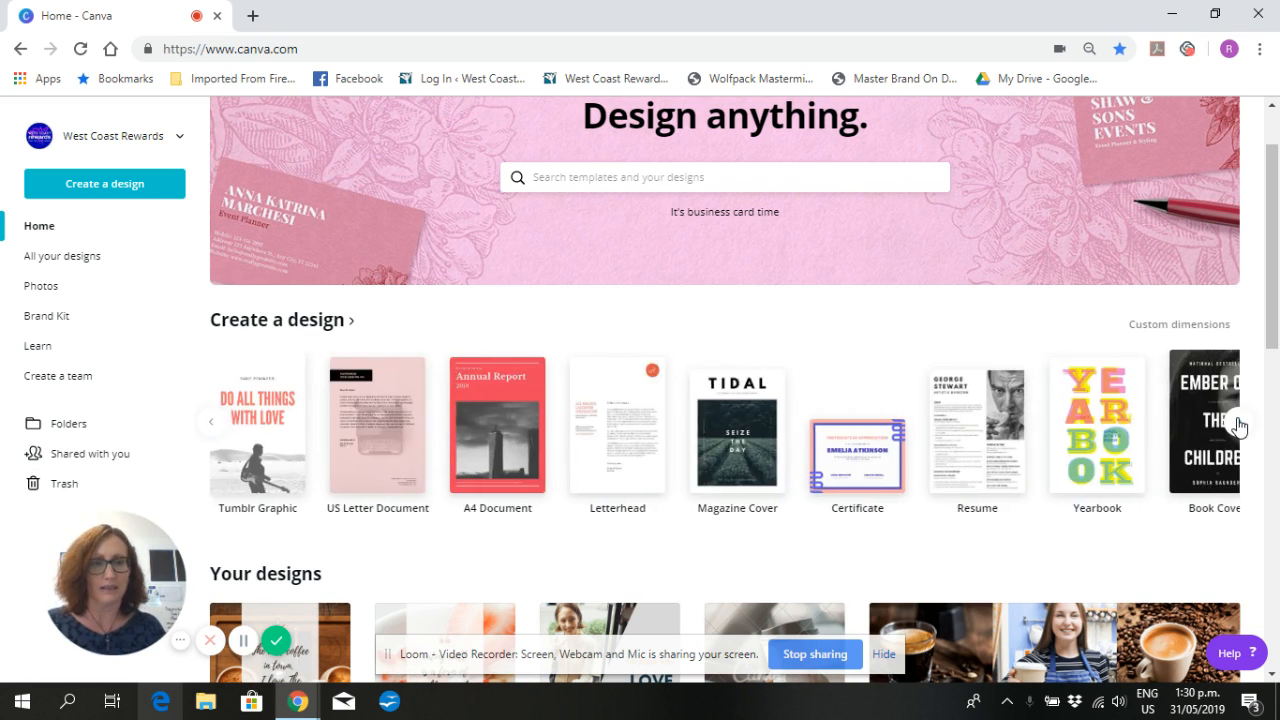
left_click(1238, 427)
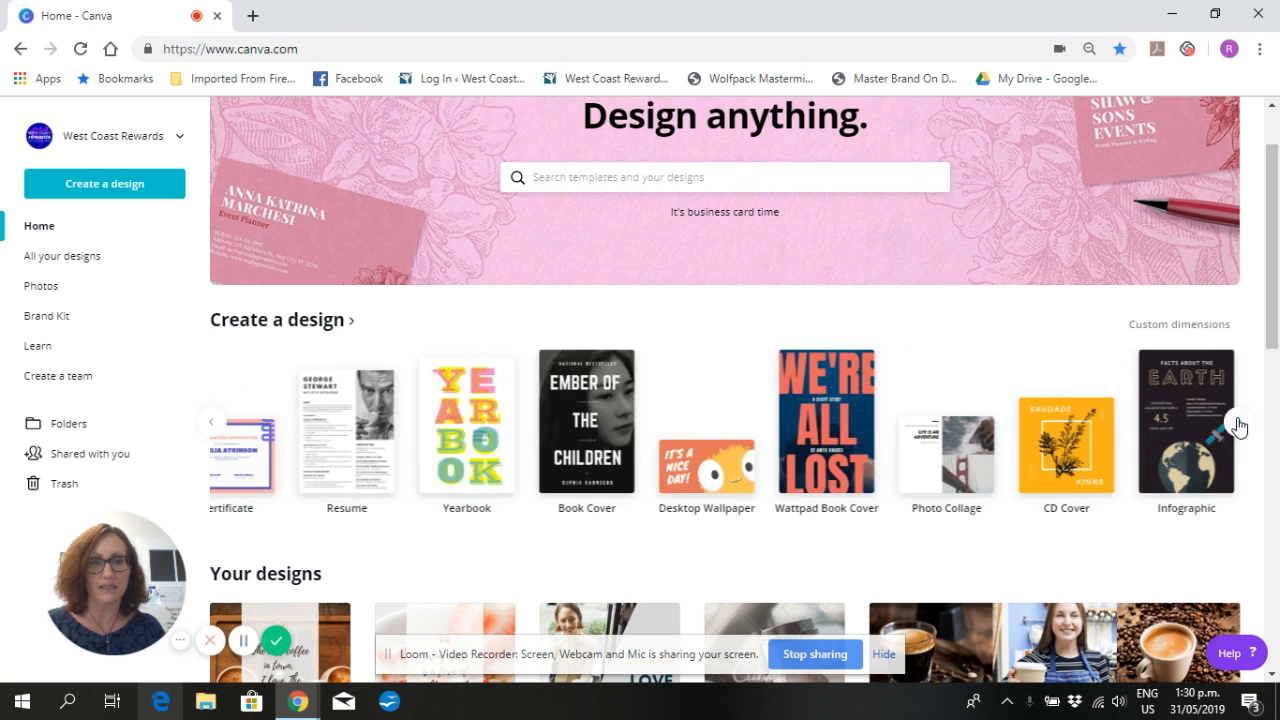
left_click(128, 190)
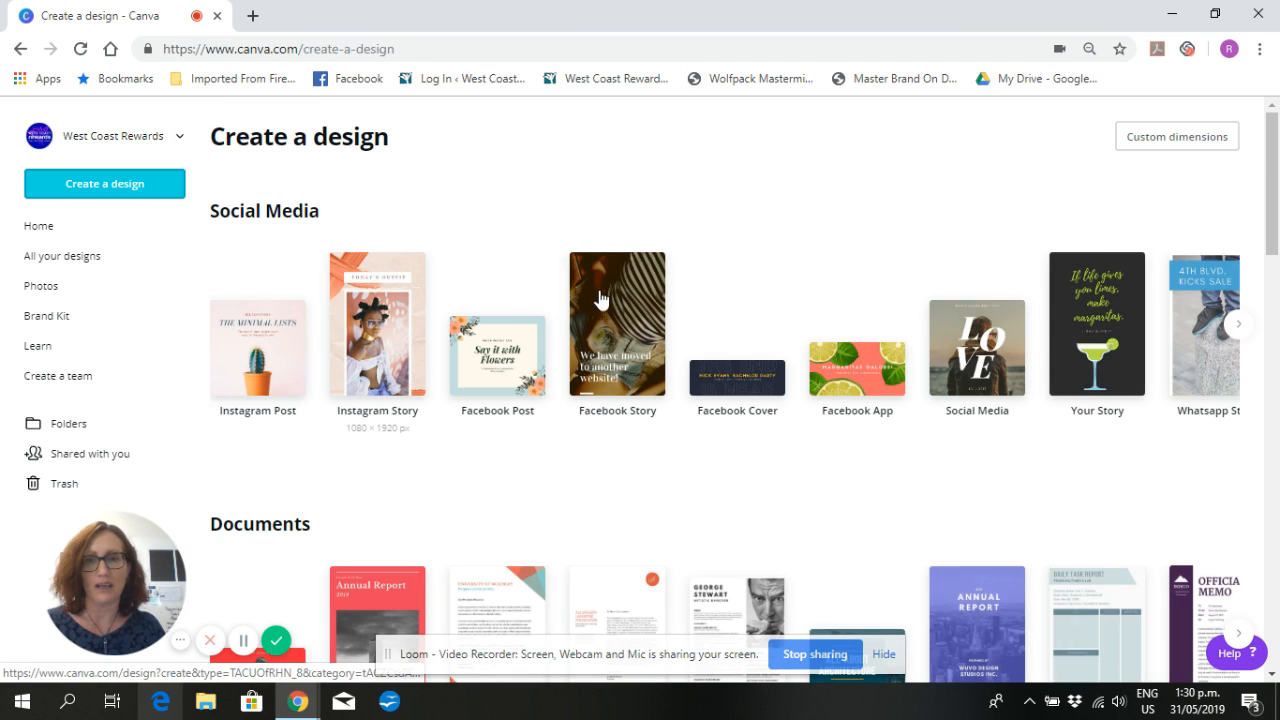
left_click(605, 341)
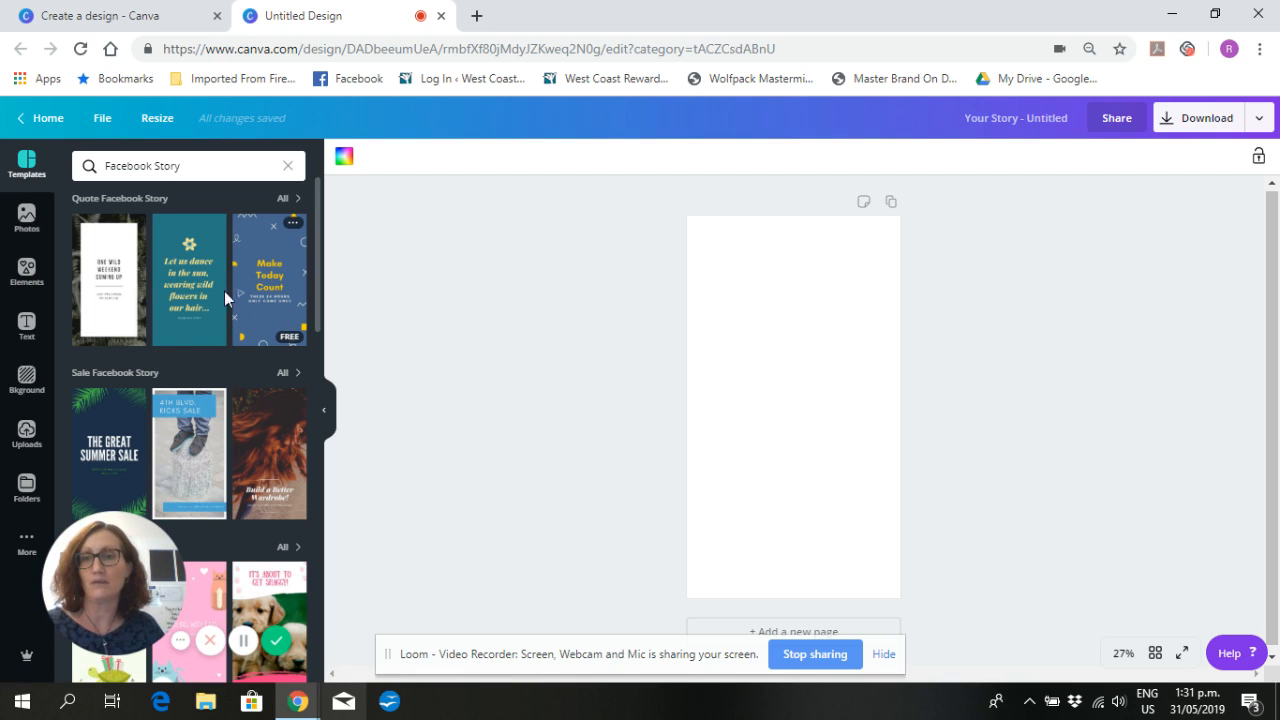
- Browse the Facebook Story templates and apply the free grey one with an ice cream photo in a polaroid frame
scroll(201, 312, "down", 2)
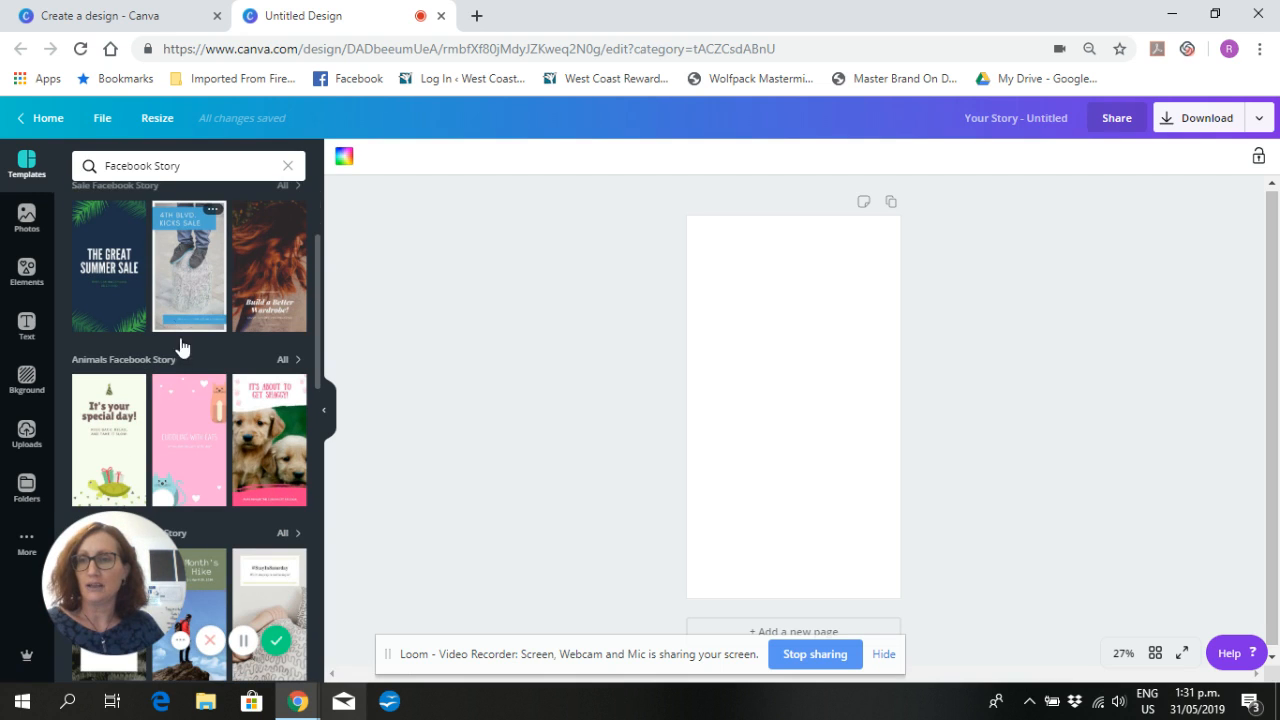
scroll(222, 350, "down", 1)
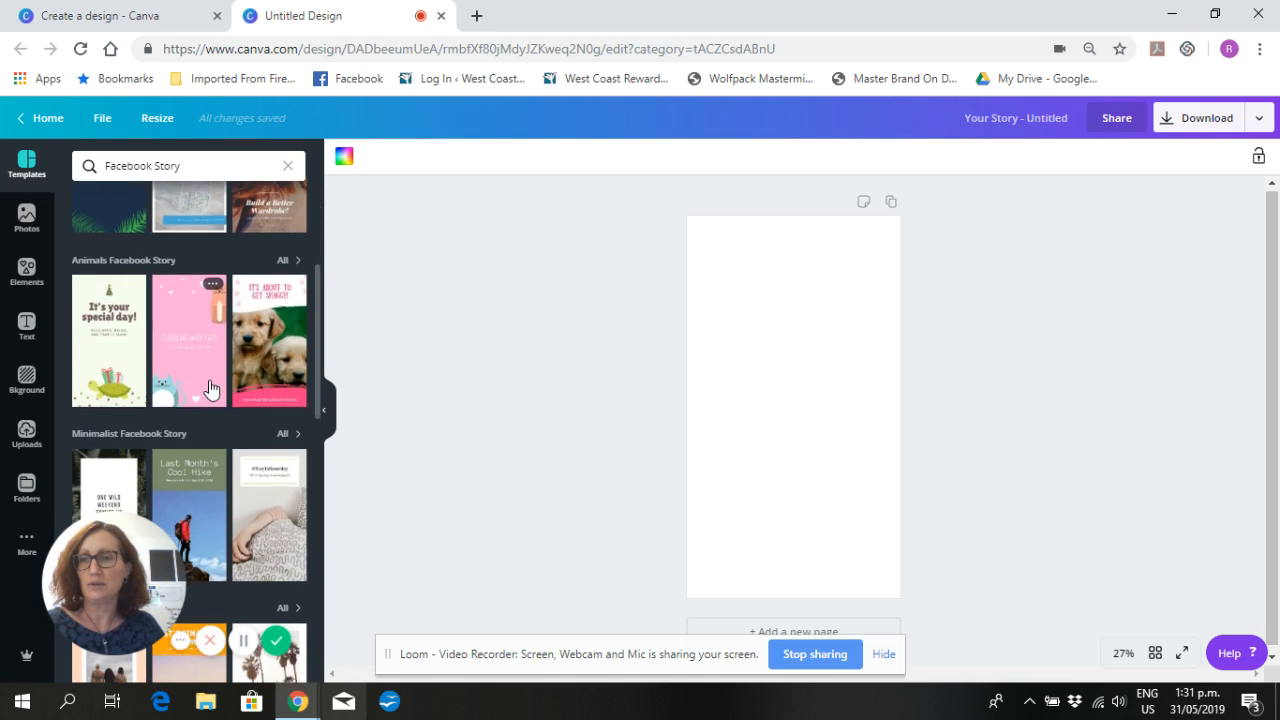
scroll(210, 388, "down", 2)
scroll(227, 359, "down", 1)
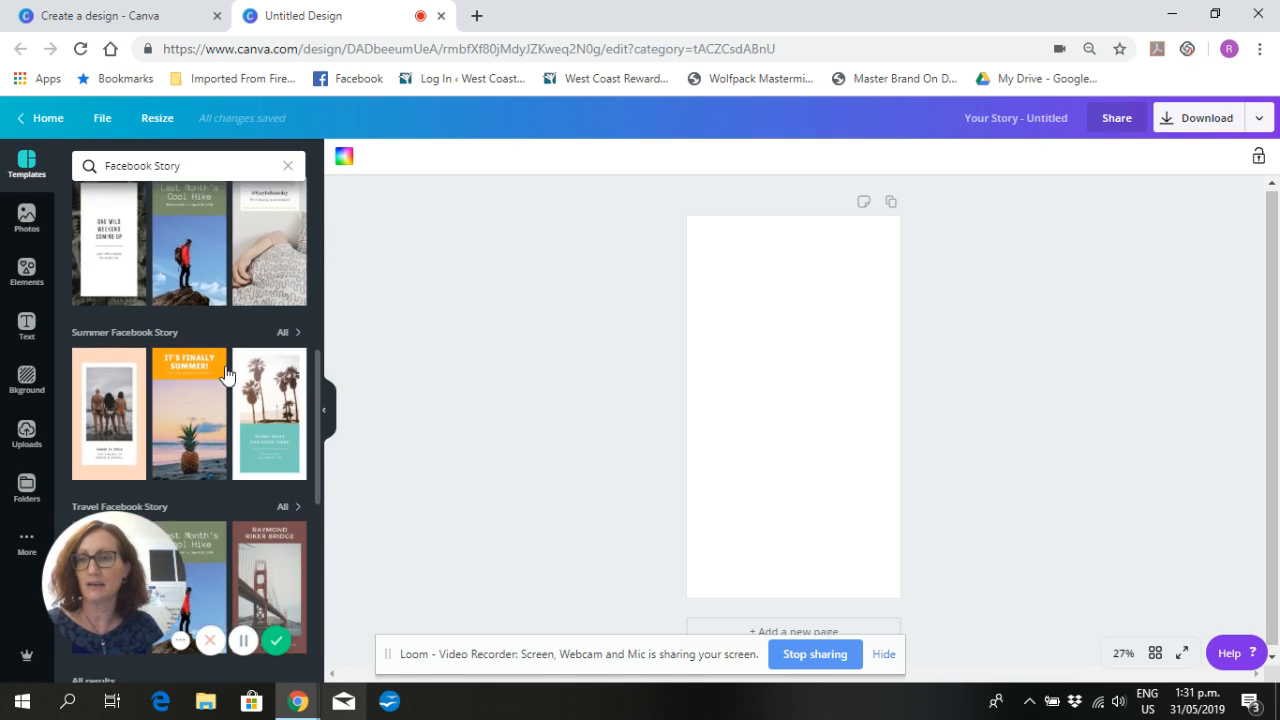
scroll(226, 378, "down", 3)
scroll(210, 368, "down", 1)
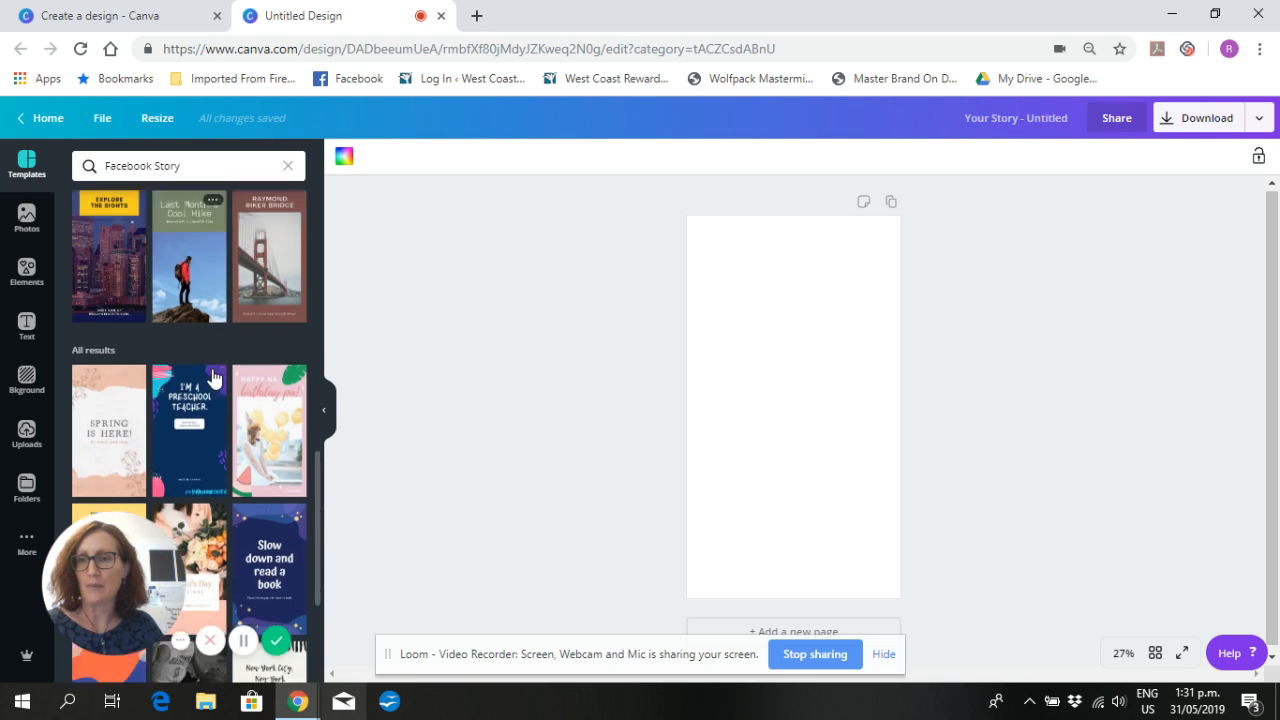
scroll(150, 400, "down", 1)
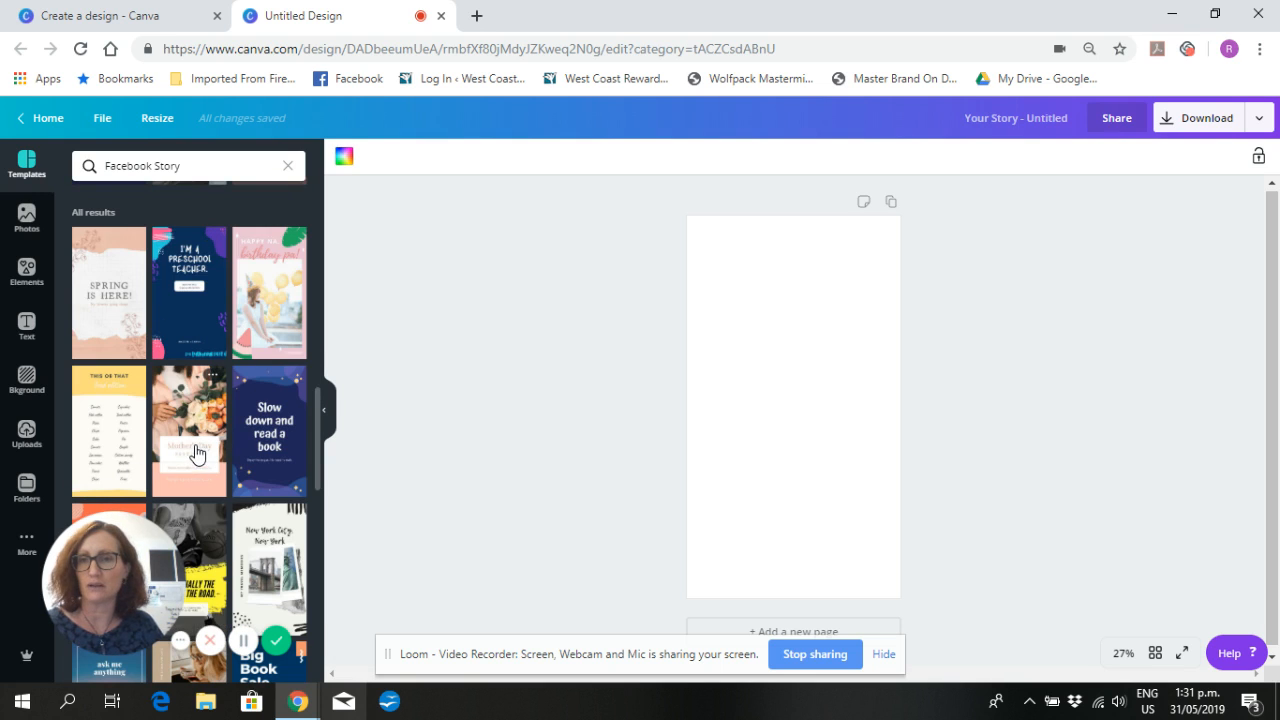
scroll(197, 451, "down", 2)
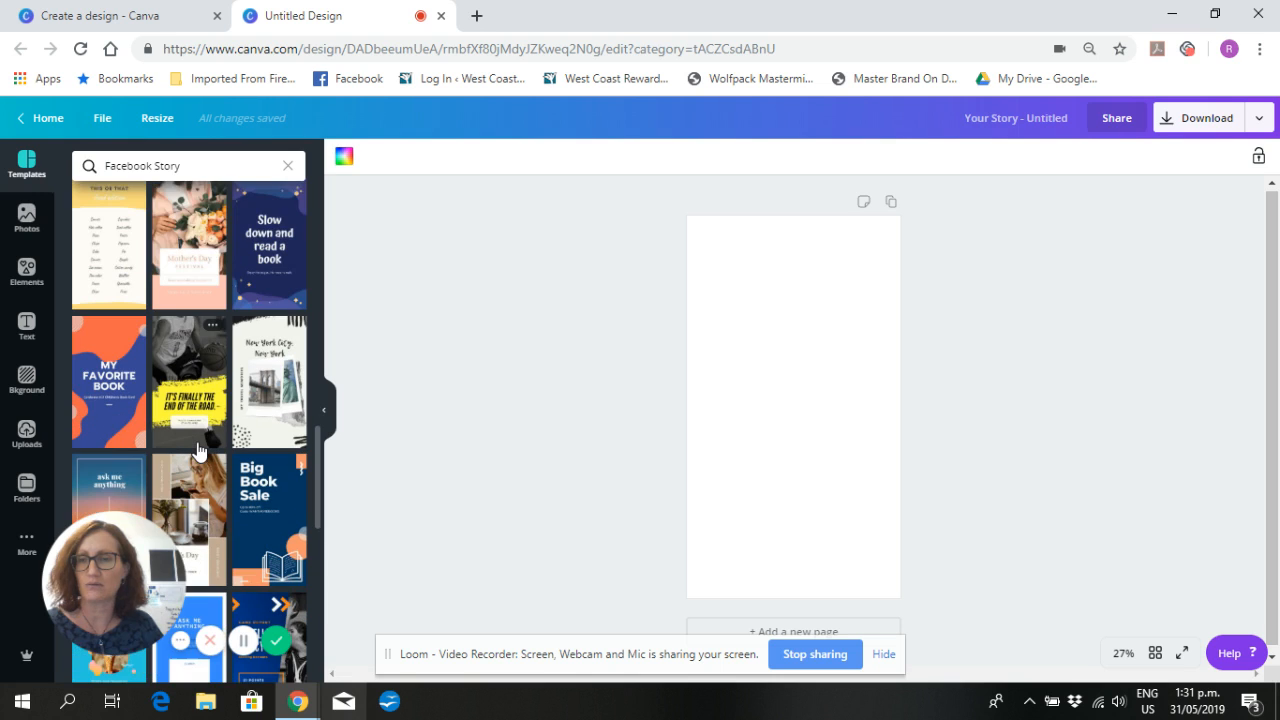
scroll(197, 451, "down", 1)
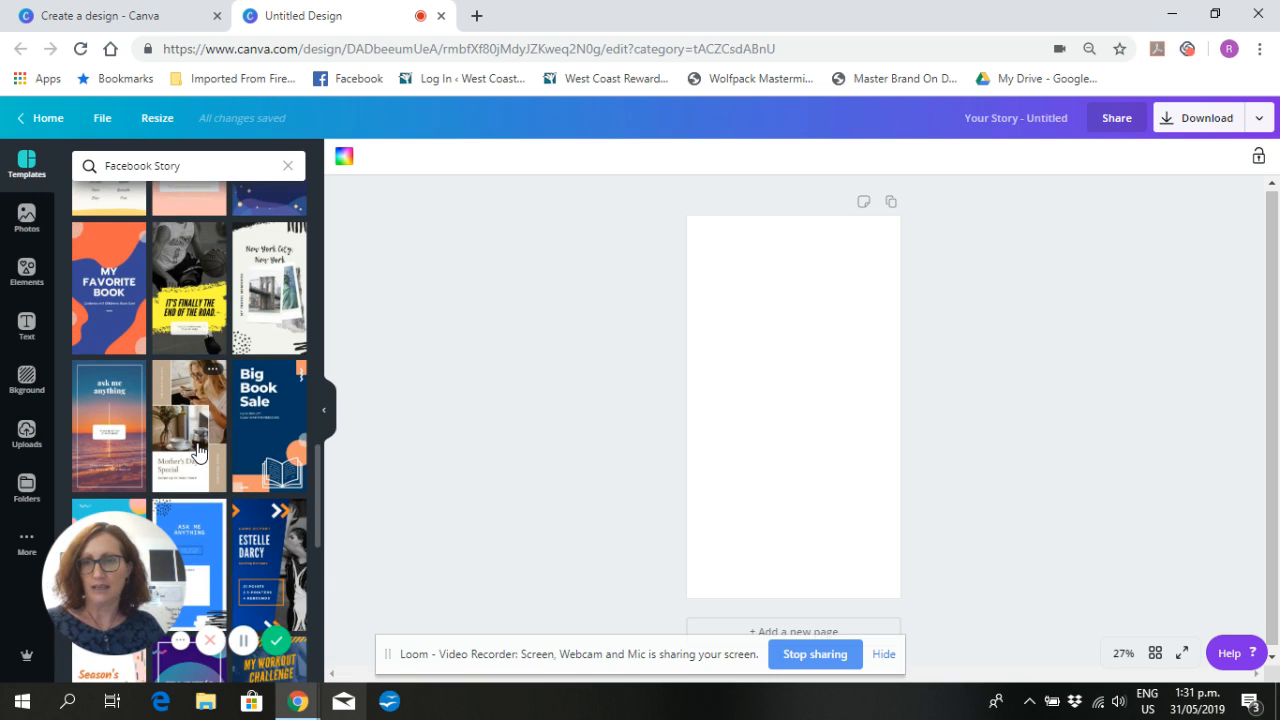
scroll(197, 451, "down", 2)
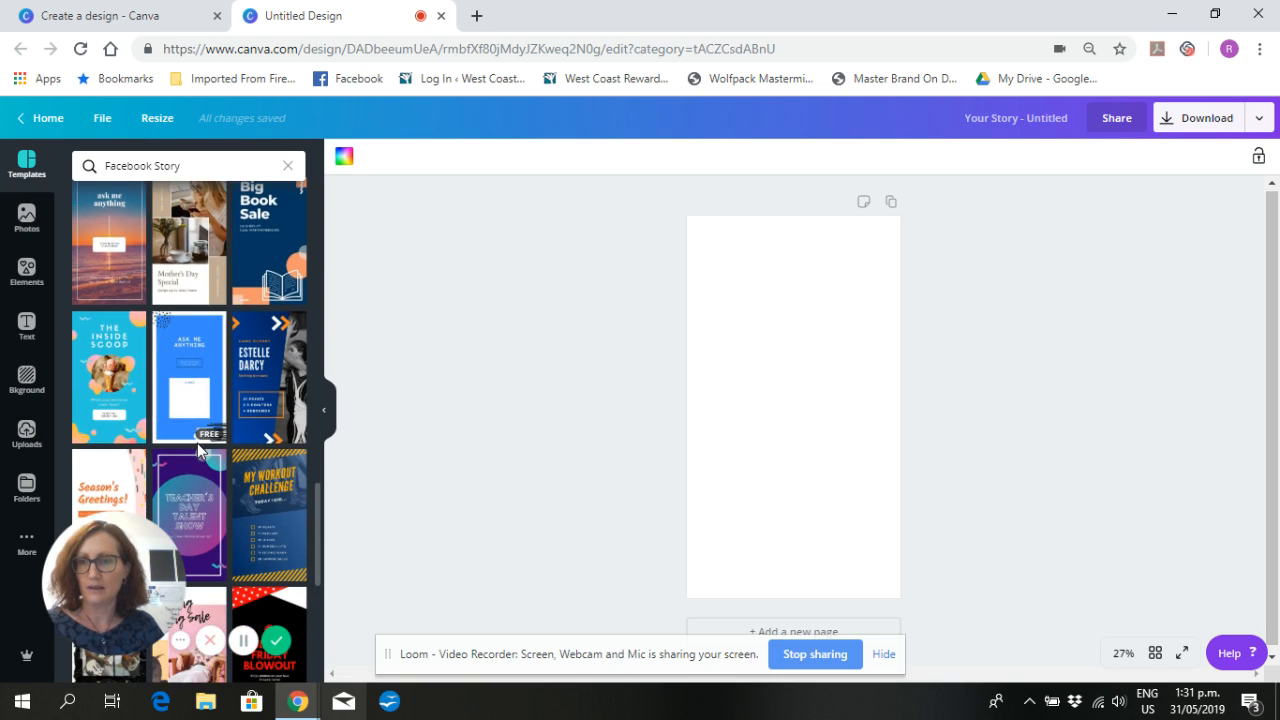
scroll(197, 443, "down", 2)
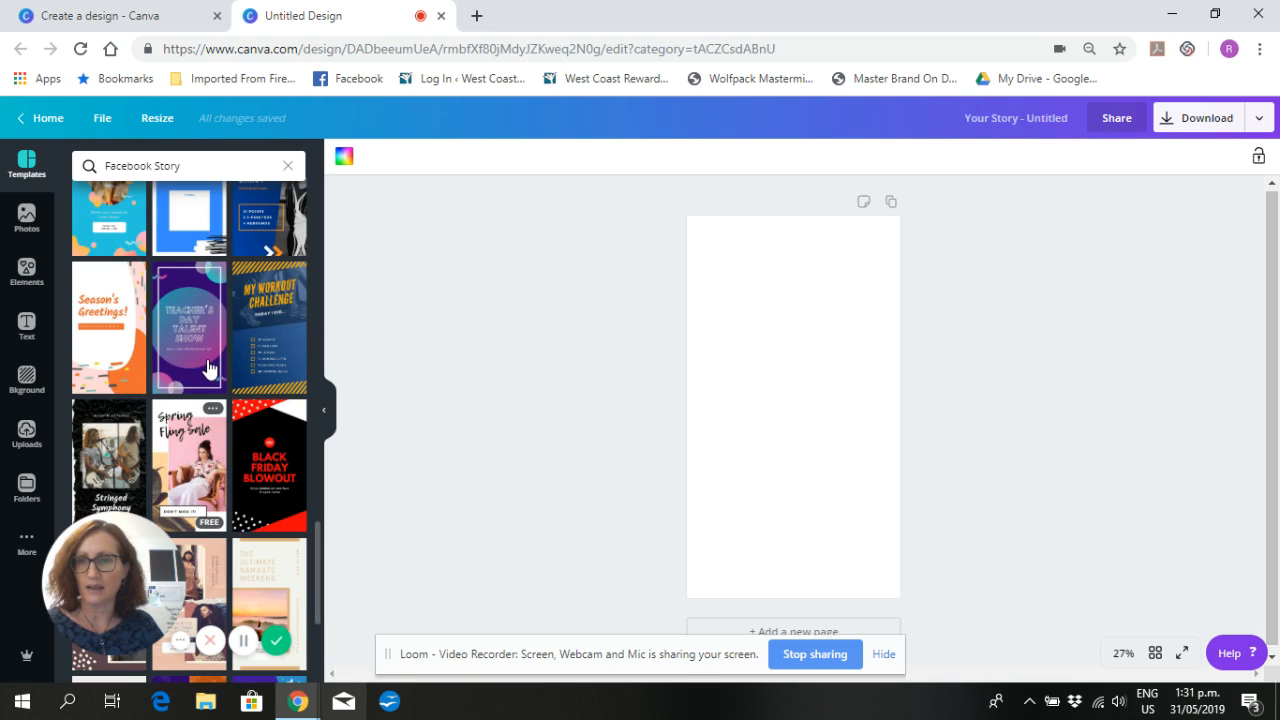
scroll(210, 375, "down", 1)
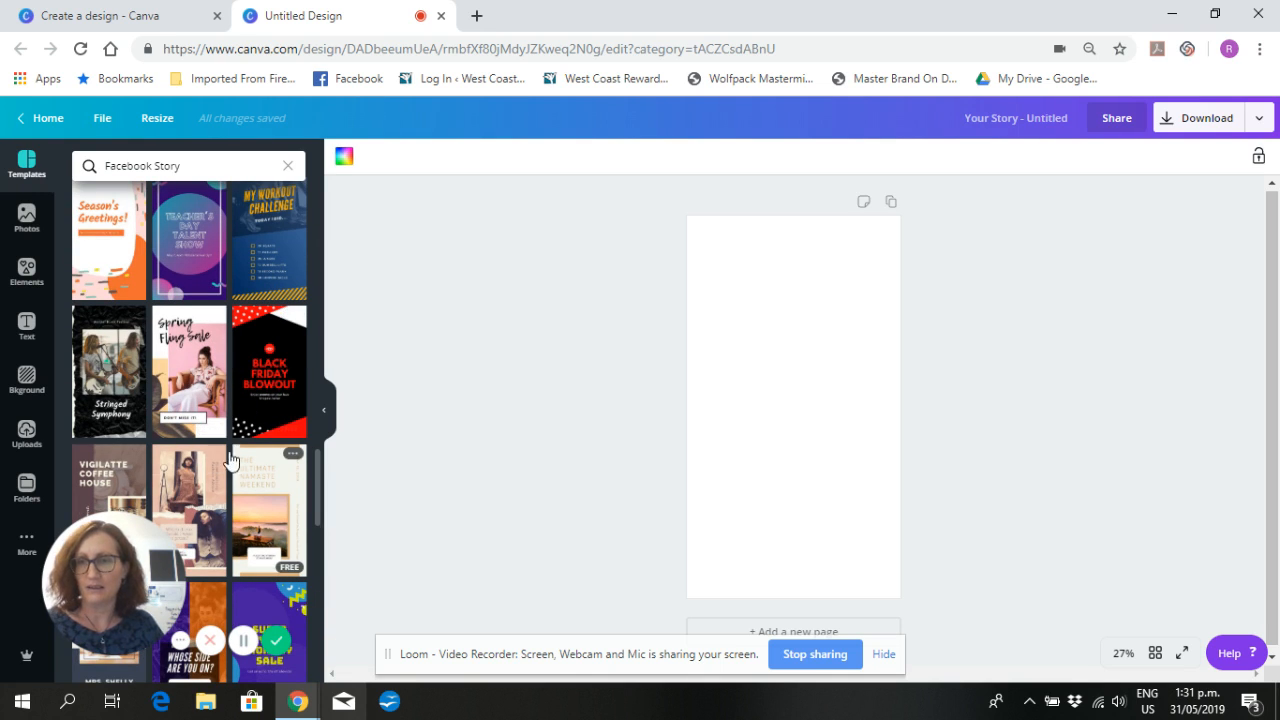
scroll(230, 420, "down", 1)
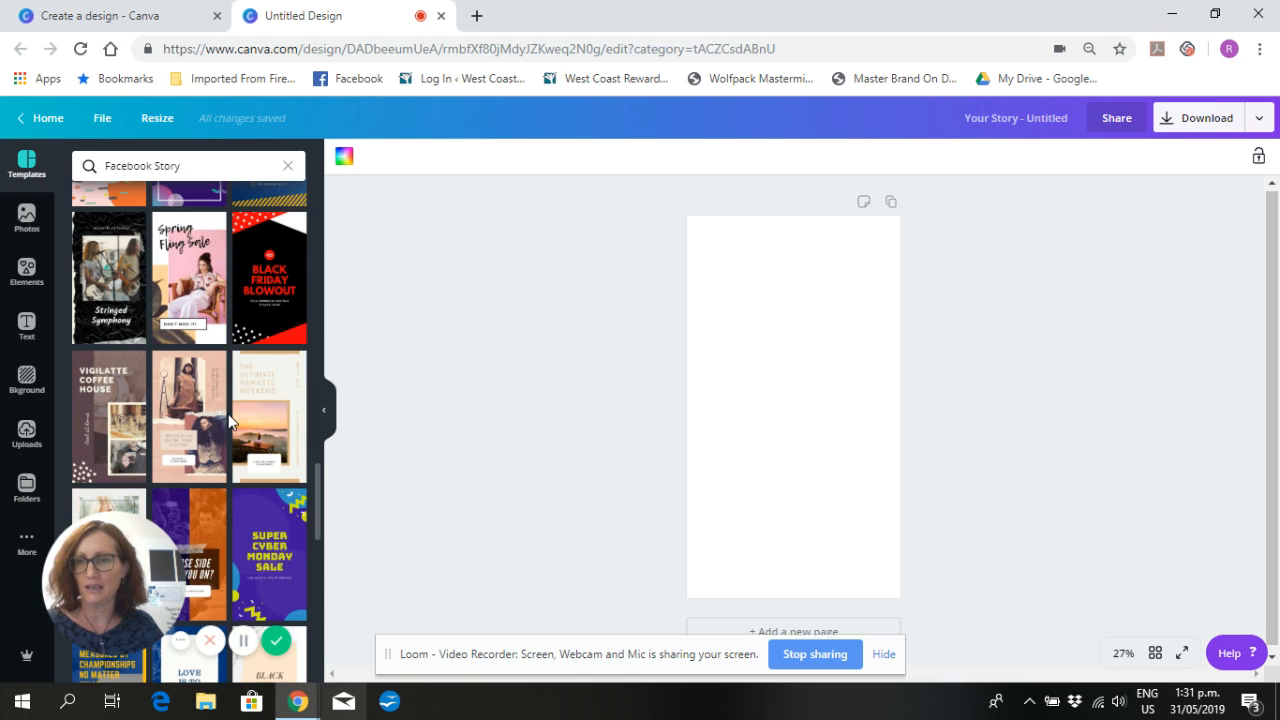
scroll(228, 420, "down", 2)
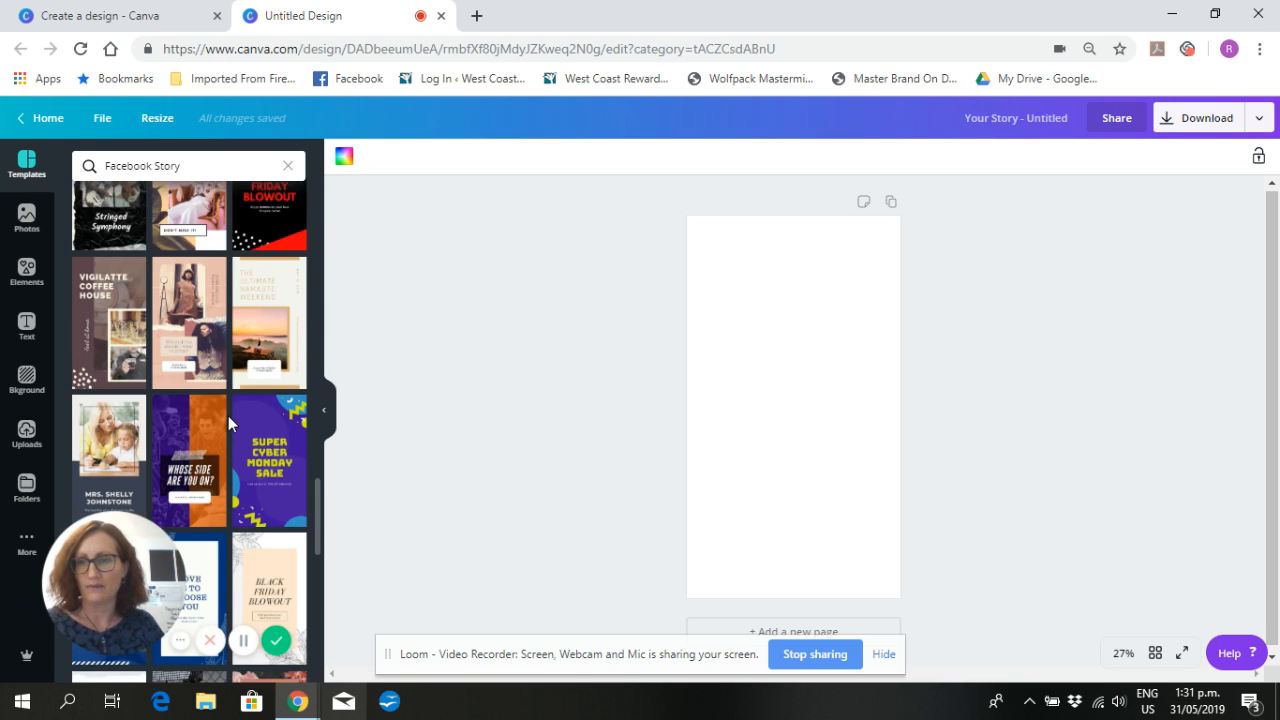
scroll(228, 424, "down", 2)
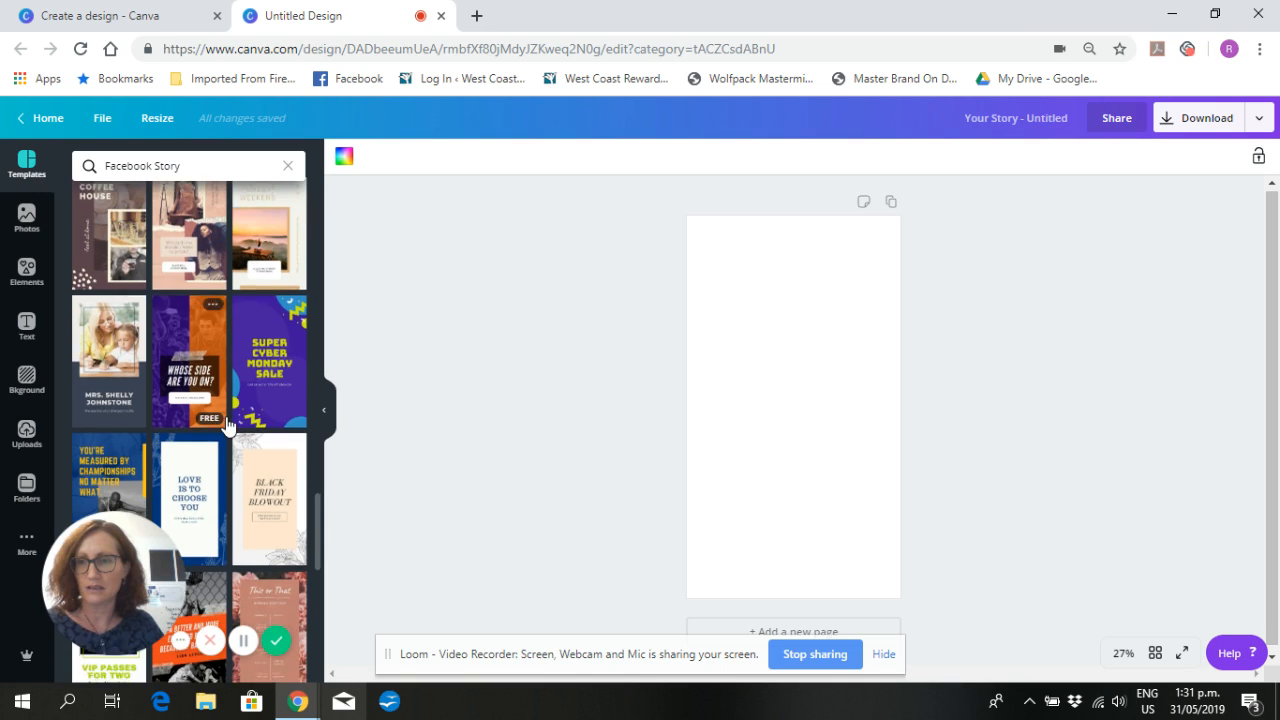
scroll(225, 425, "down", 1)
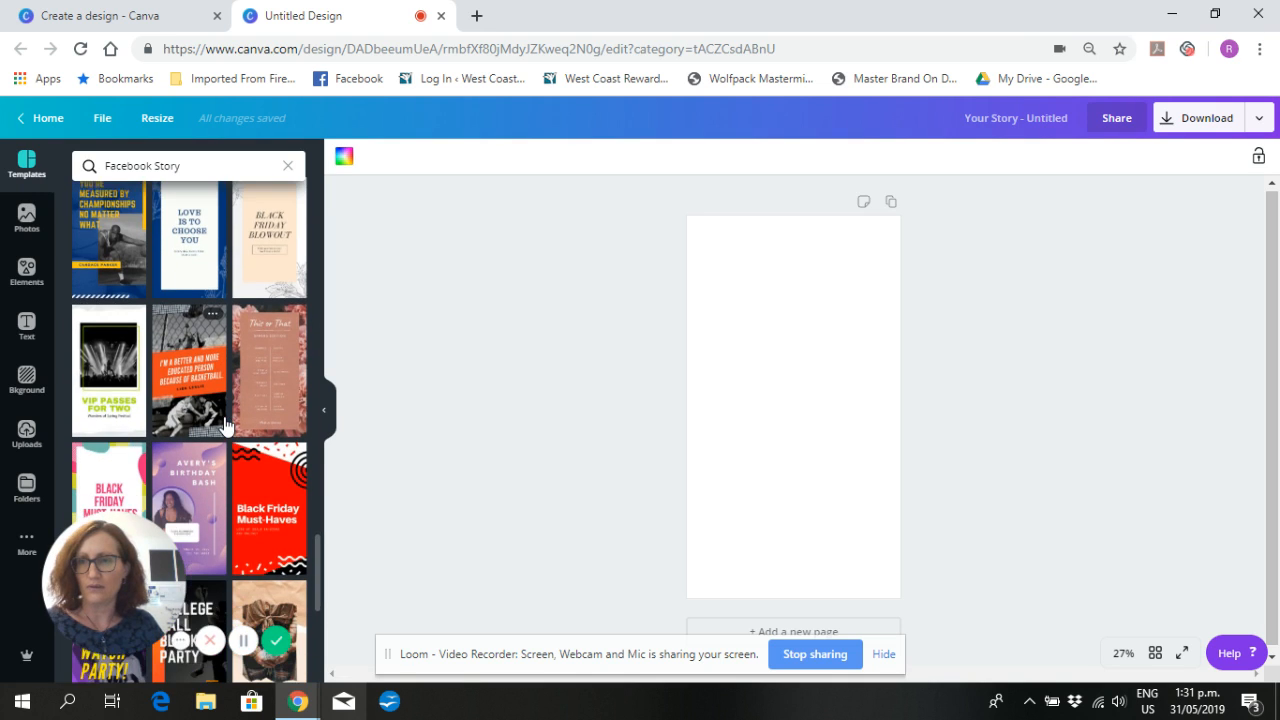
scroll(225, 425, "down", 1)
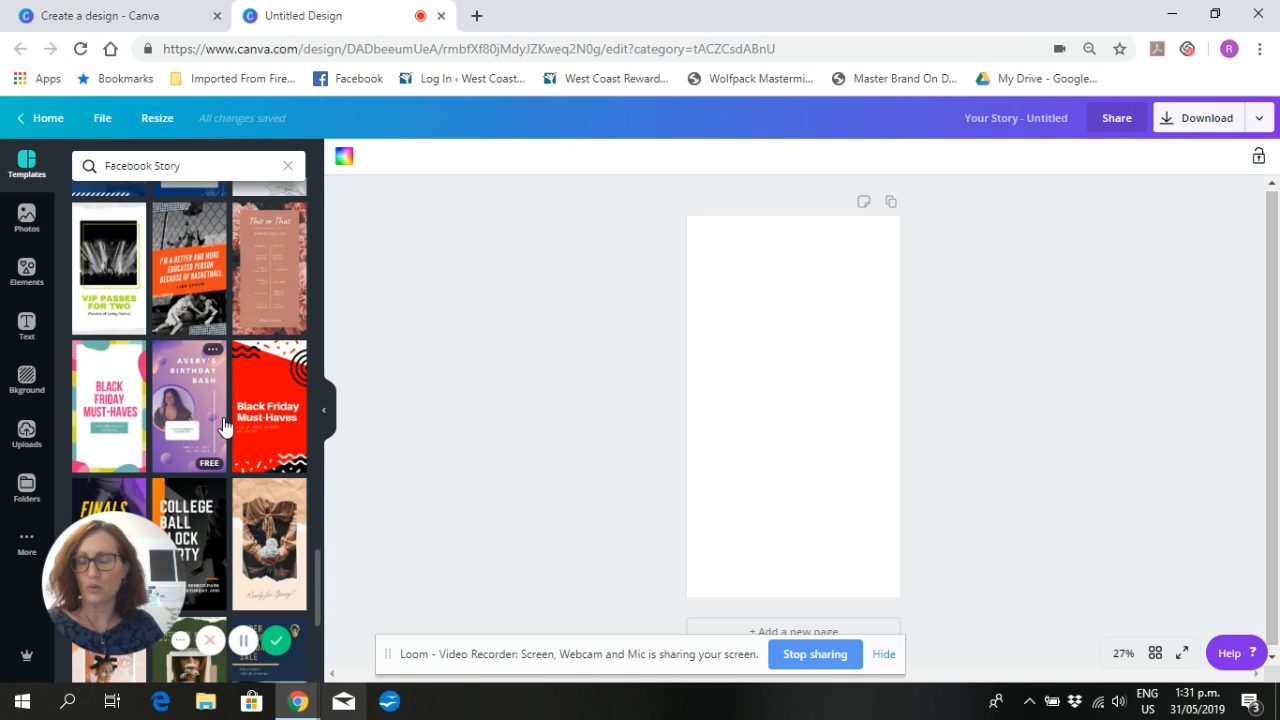
scroll(224, 427, "down", 2)
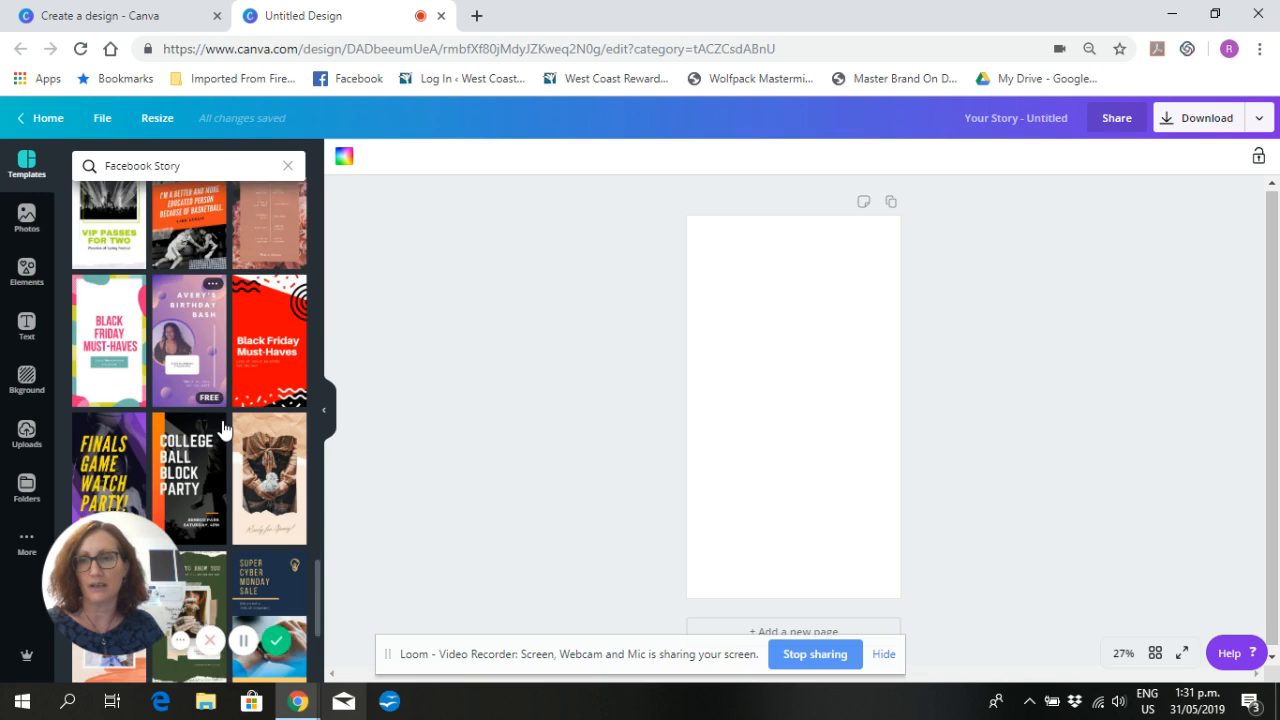
scroll(224, 428, "down", 1)
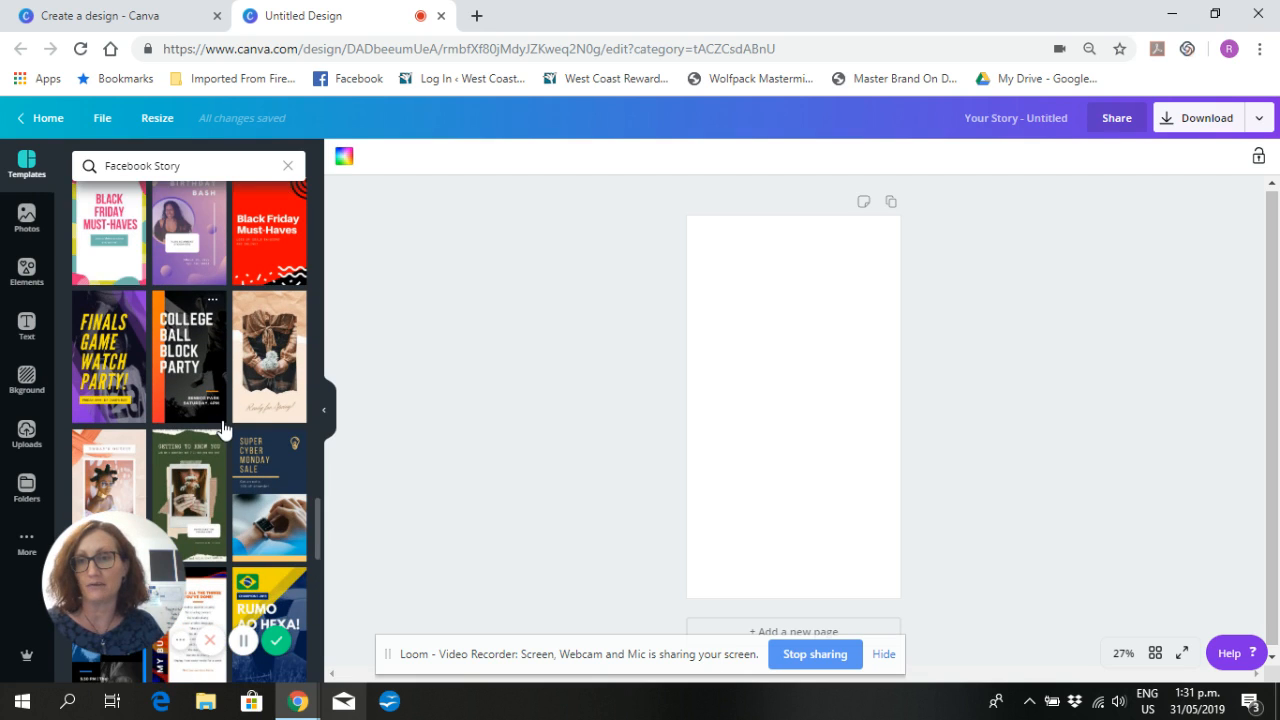
scroll(224, 428, "down", 1)
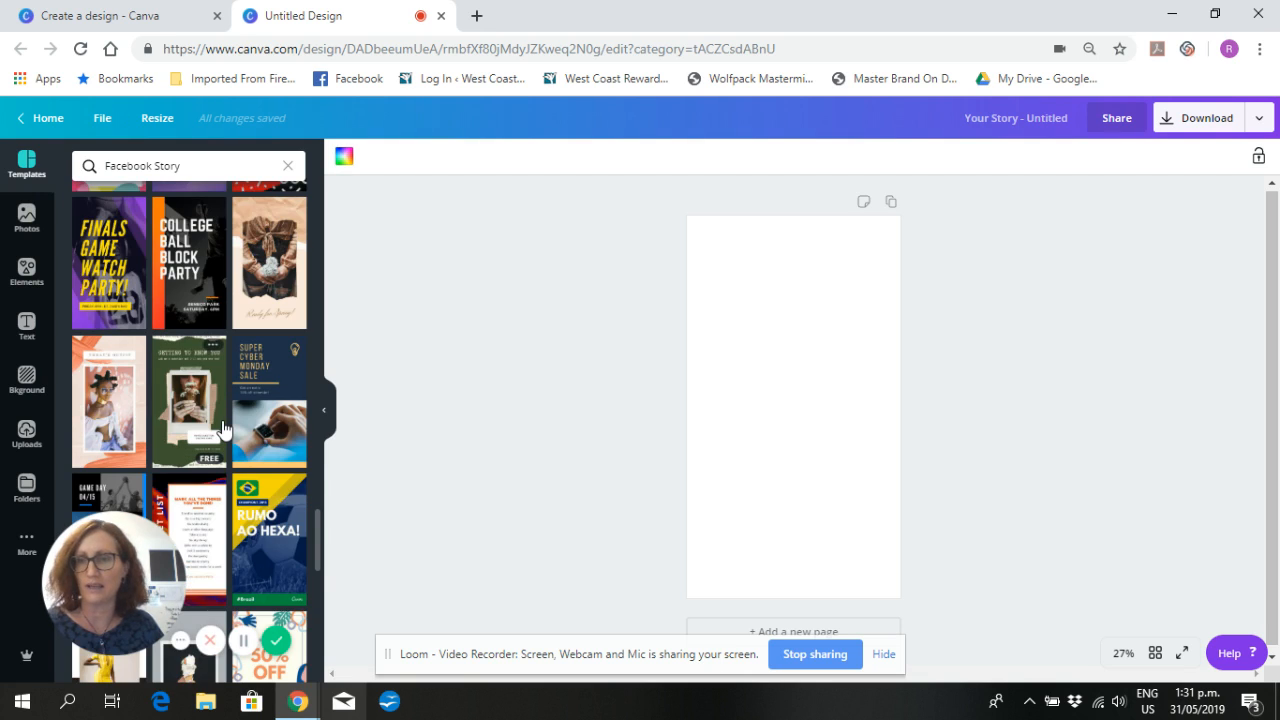
scroll(224, 428, "down", 1)
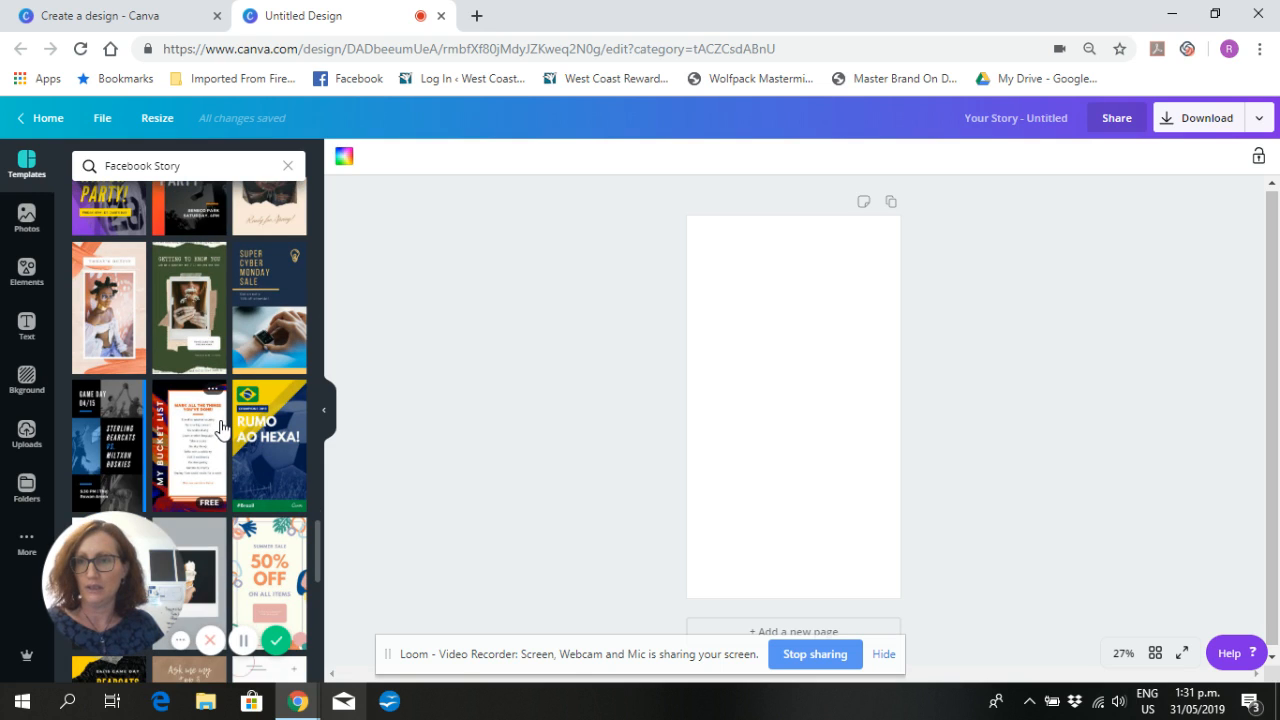
scroll(220, 425, "down", 1)
scroll(222, 405, "down", 1)
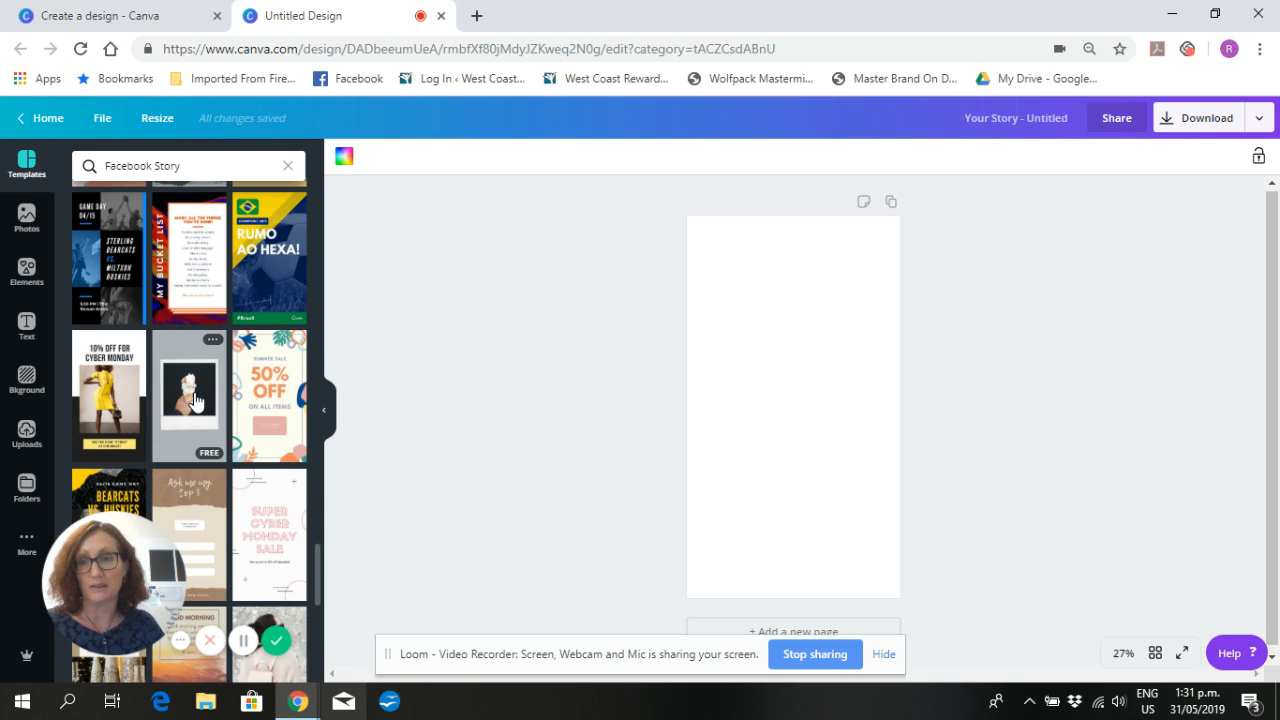
left_click(195, 402)
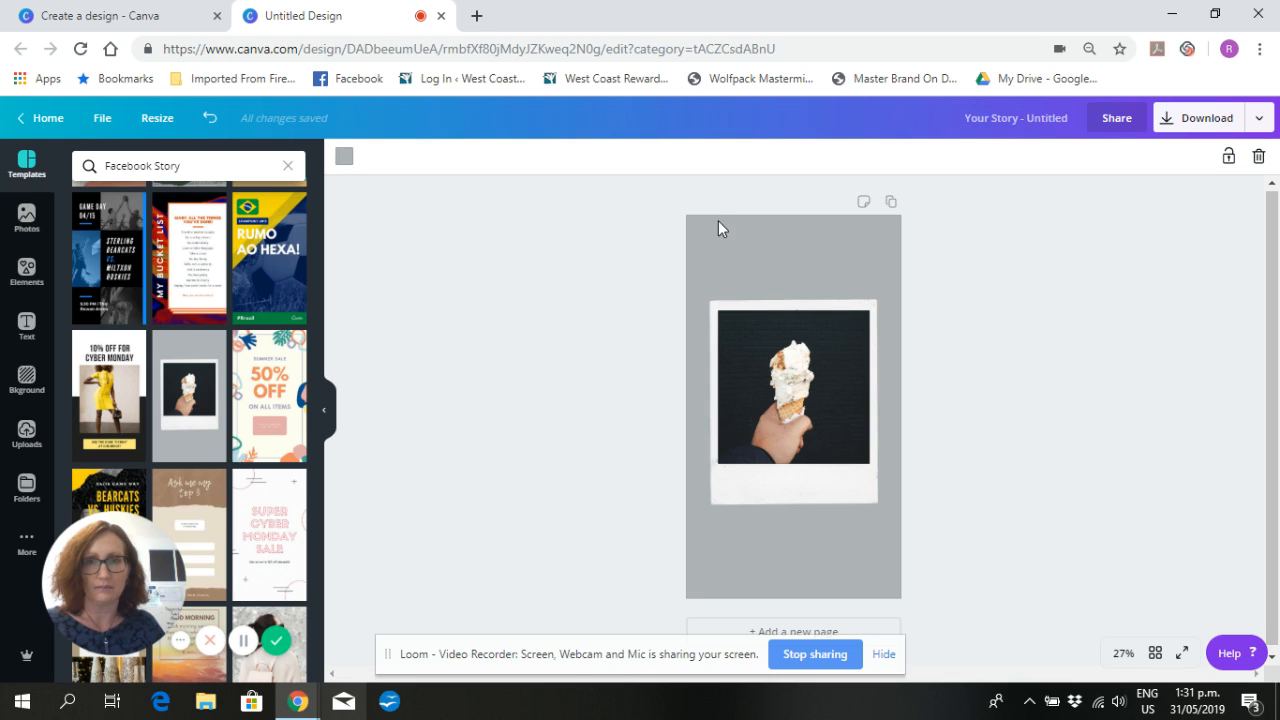
- Change the story background to the light grey default color and delete only the ice cream photo from the polaroid frame
left_click(346, 160)
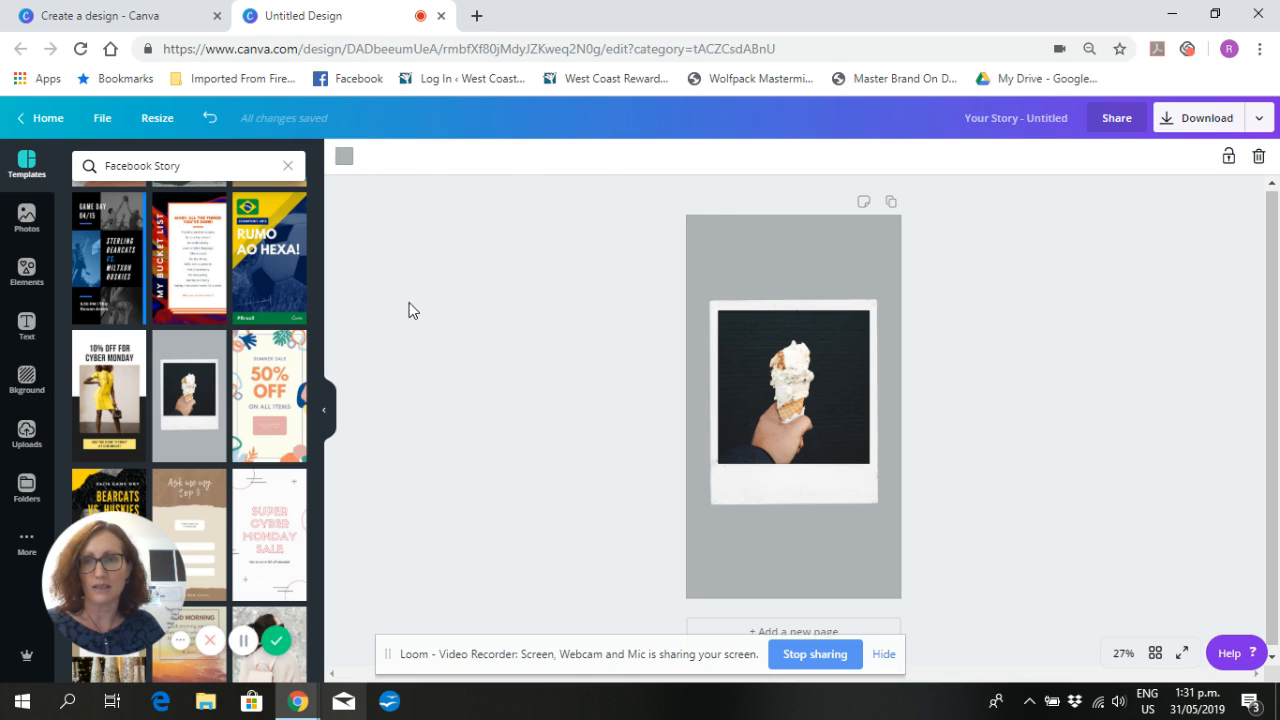
left_click(249, 393)
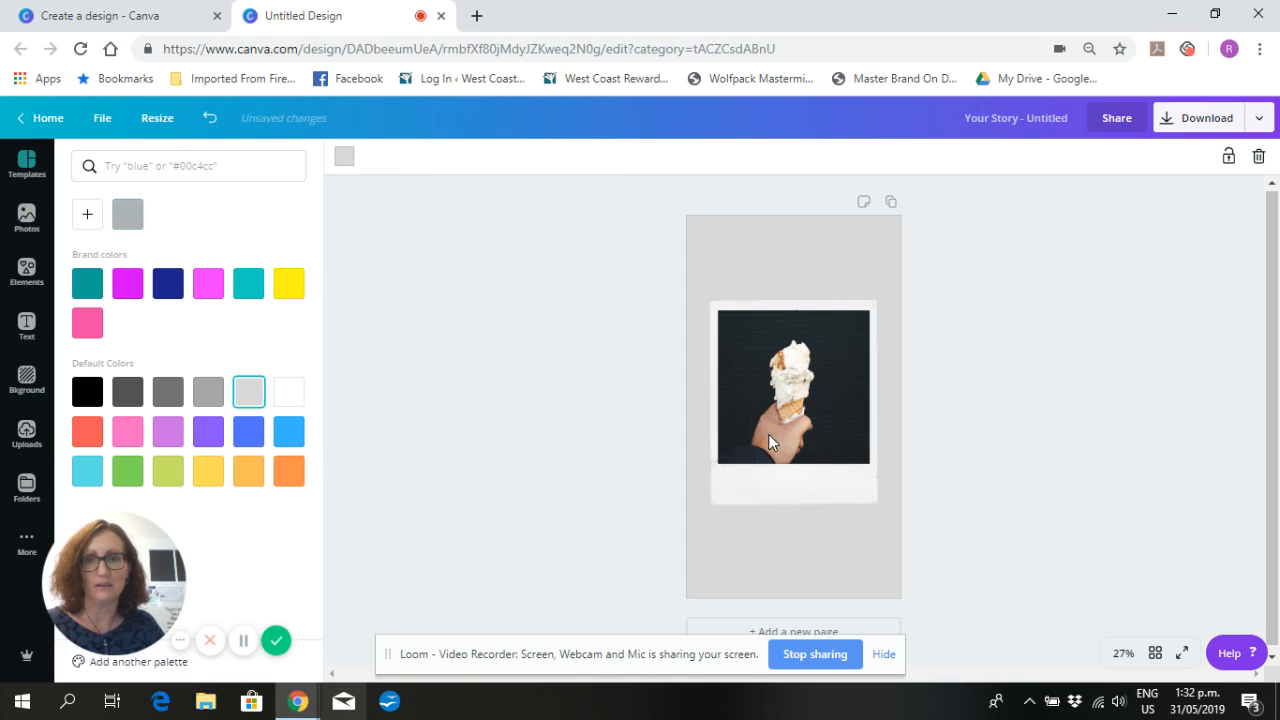
left_click(785, 363)
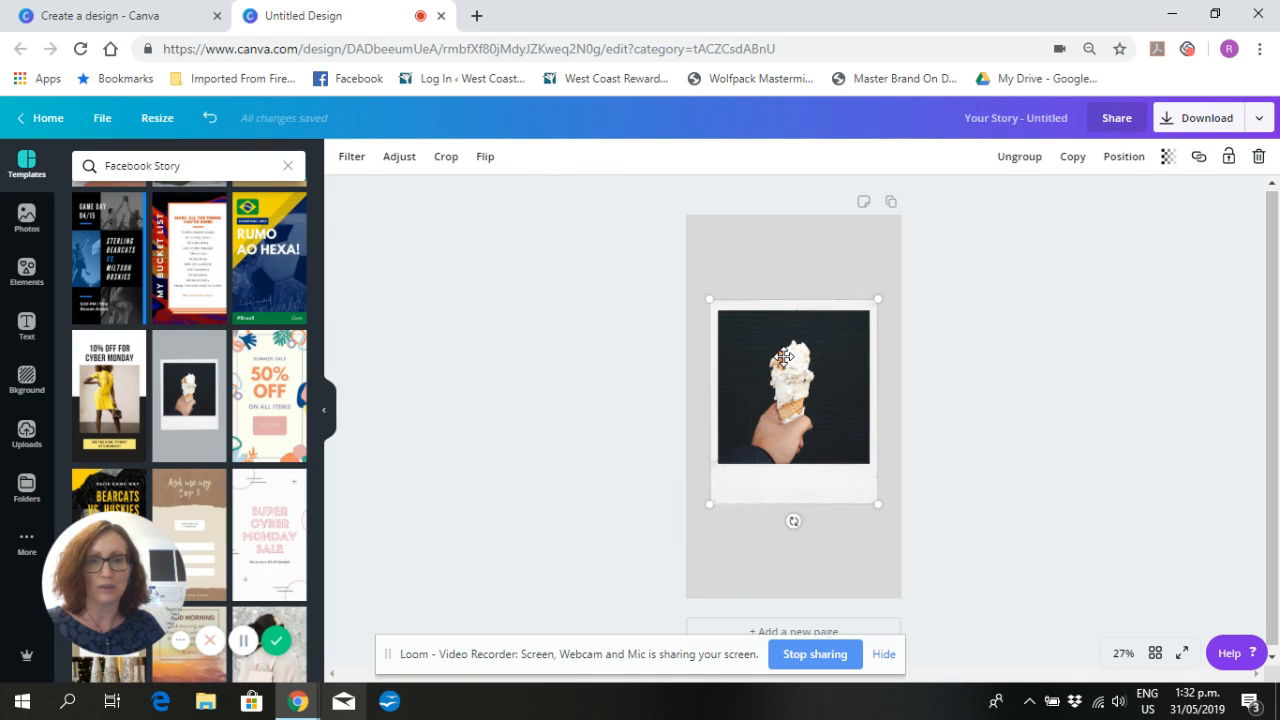
left_click(1259, 160)
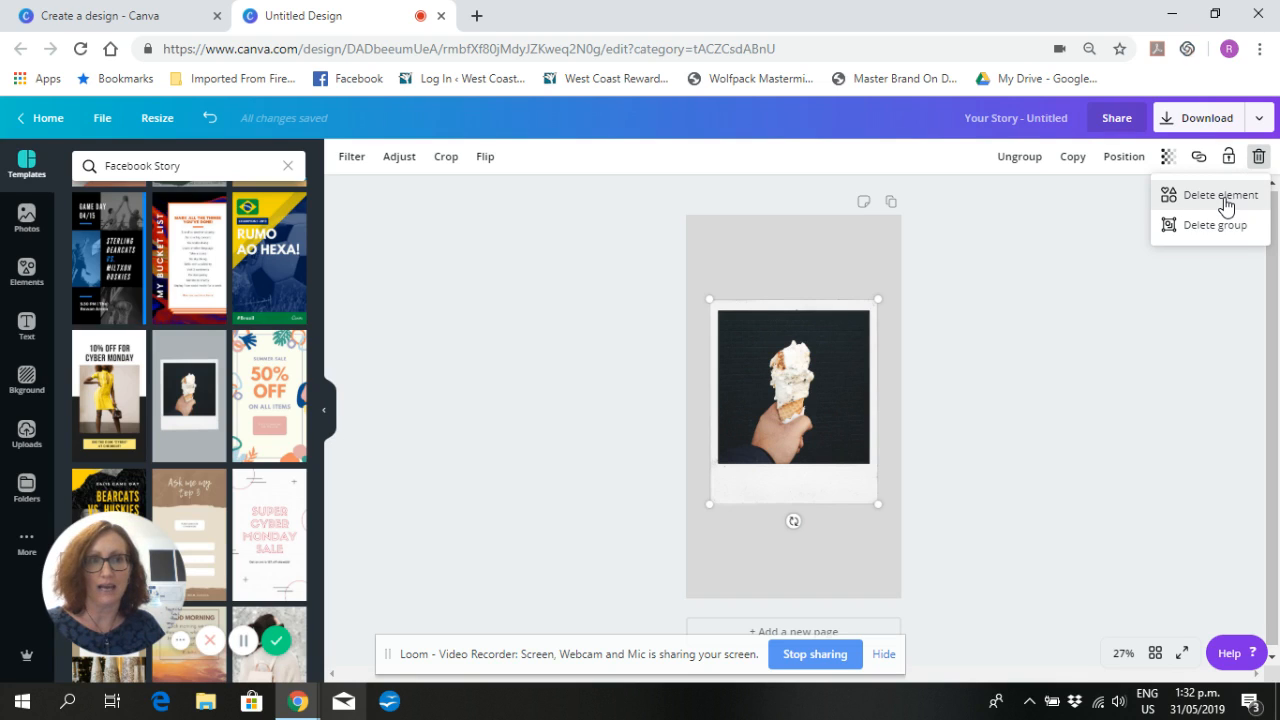
left_click(1220, 195)
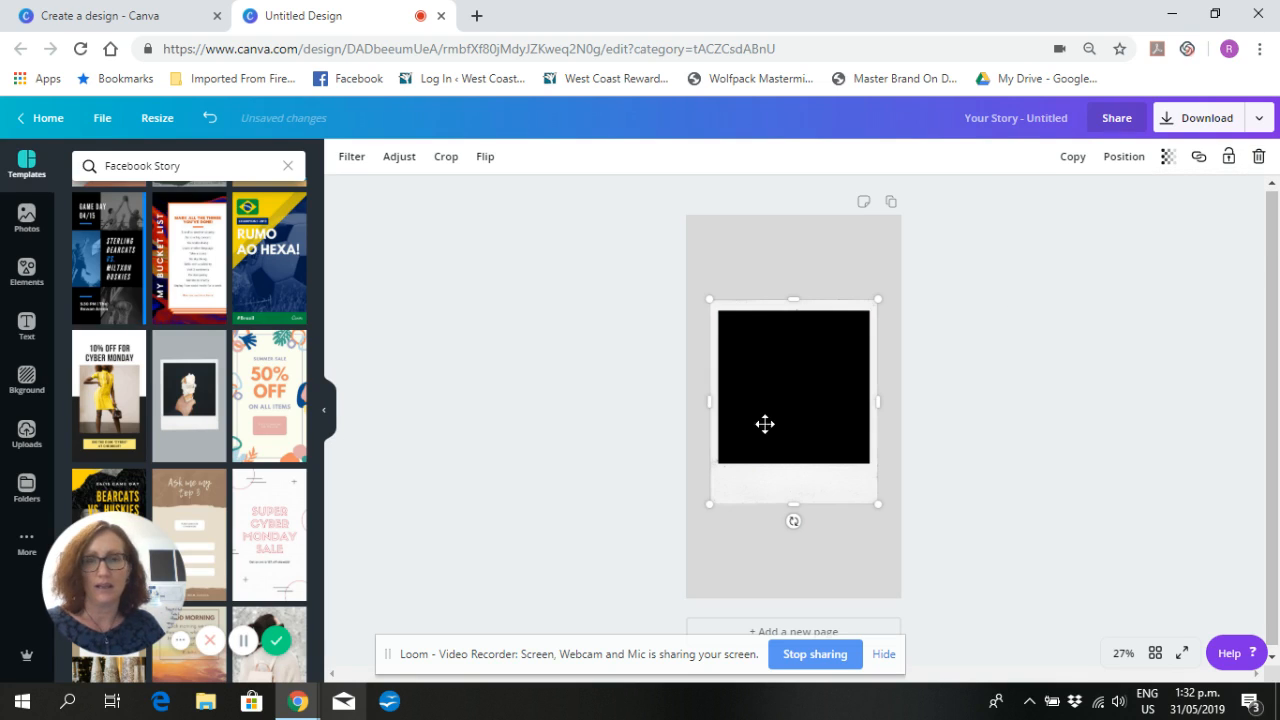
- Place the uploaded photo of a coffee cup on scattered beans over the polaroid's black area and resize it to fit
left_click(27, 448)
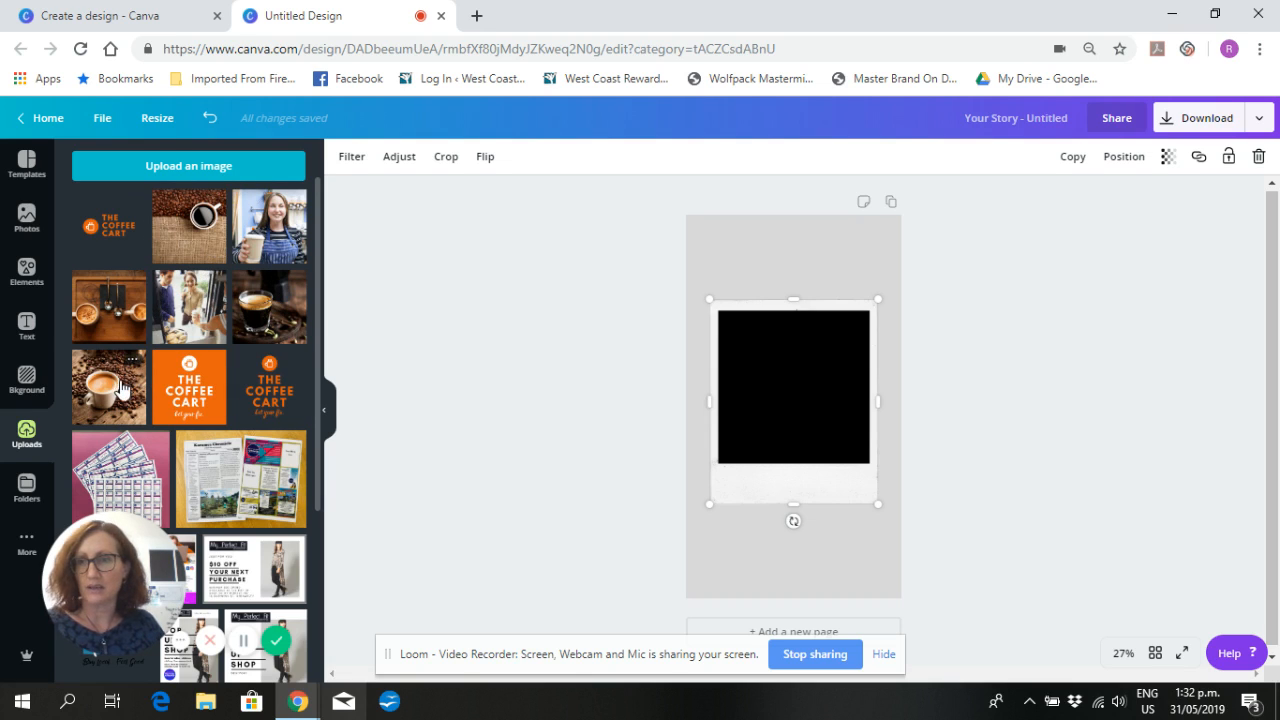
left_click_drag(120, 390, 770, 379)
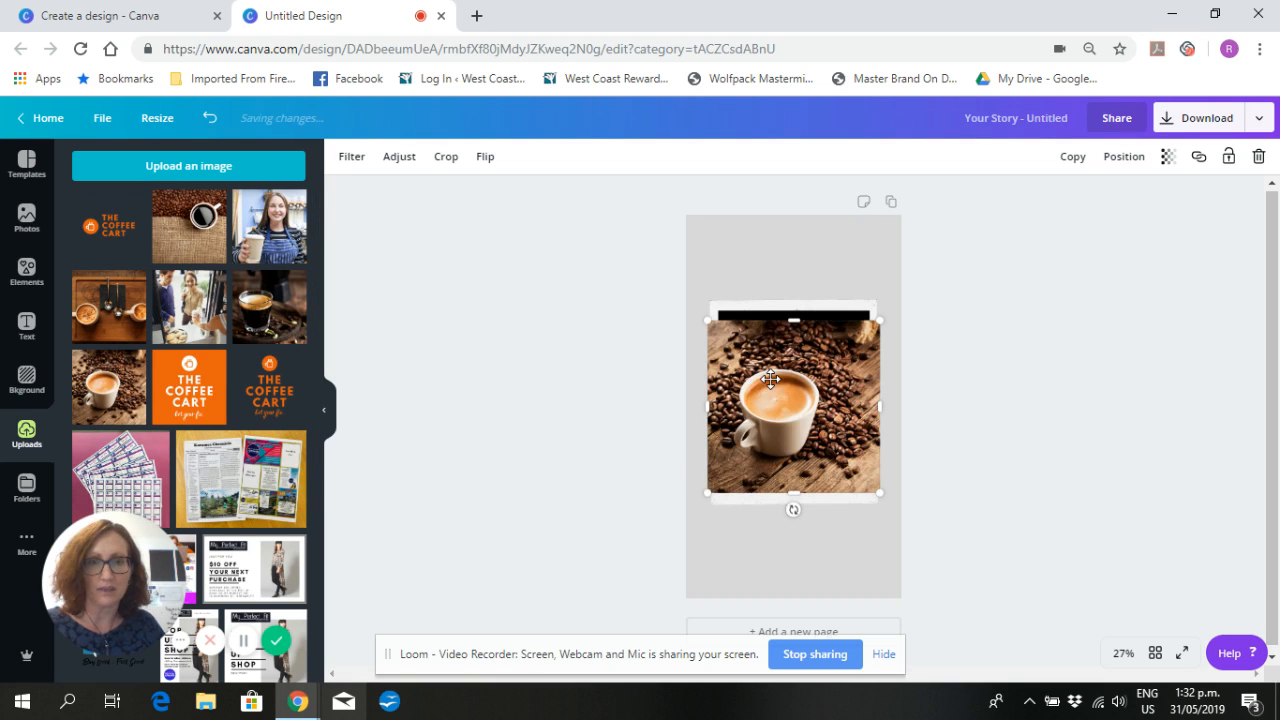
left_click_drag(722, 330, 717, 328)
left_click_drag(829, 319, 829, 319)
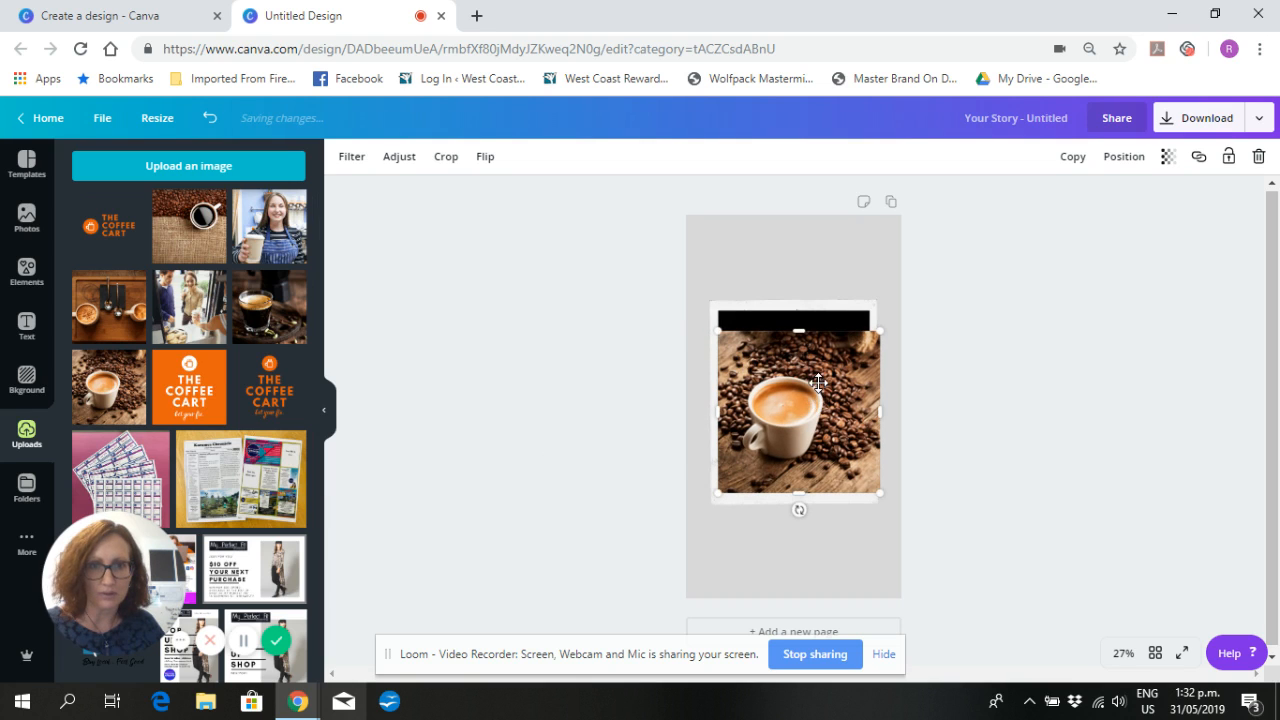
left_click(818, 384)
key("Down")
key("Down")
key("Down")
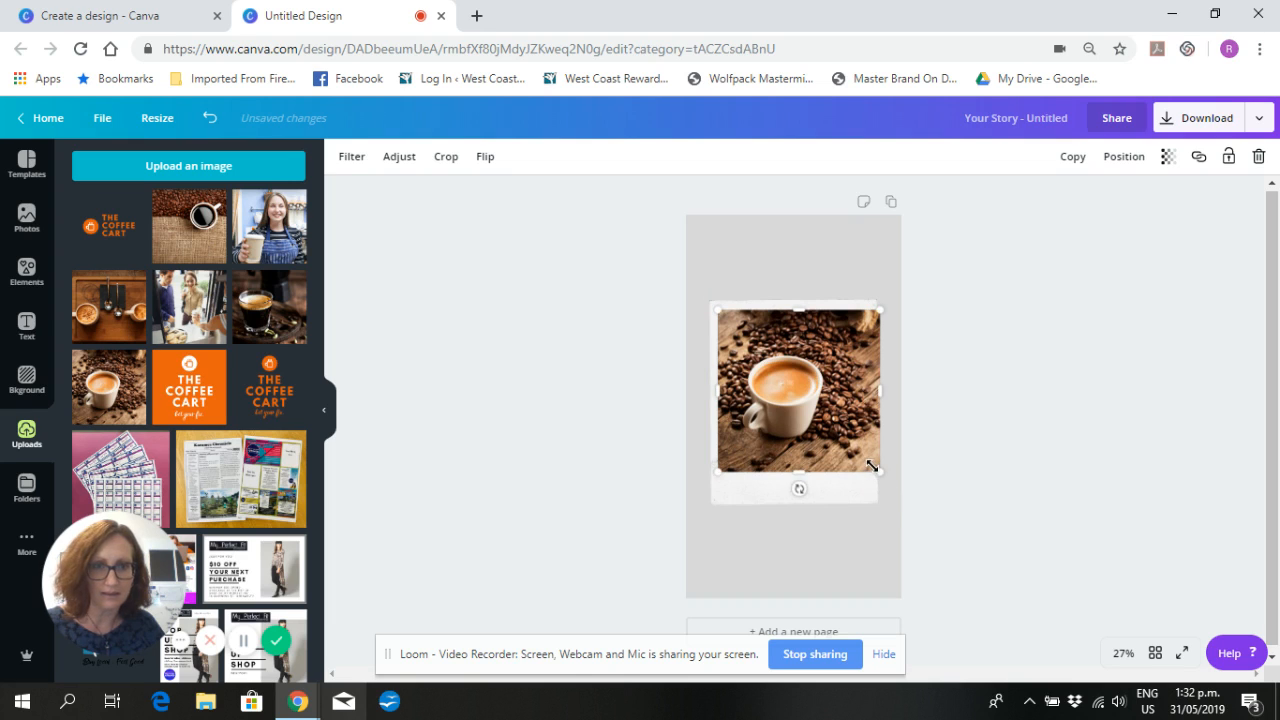
left_click_drag(872, 466, 797, 419)
left_click(1000, 343)
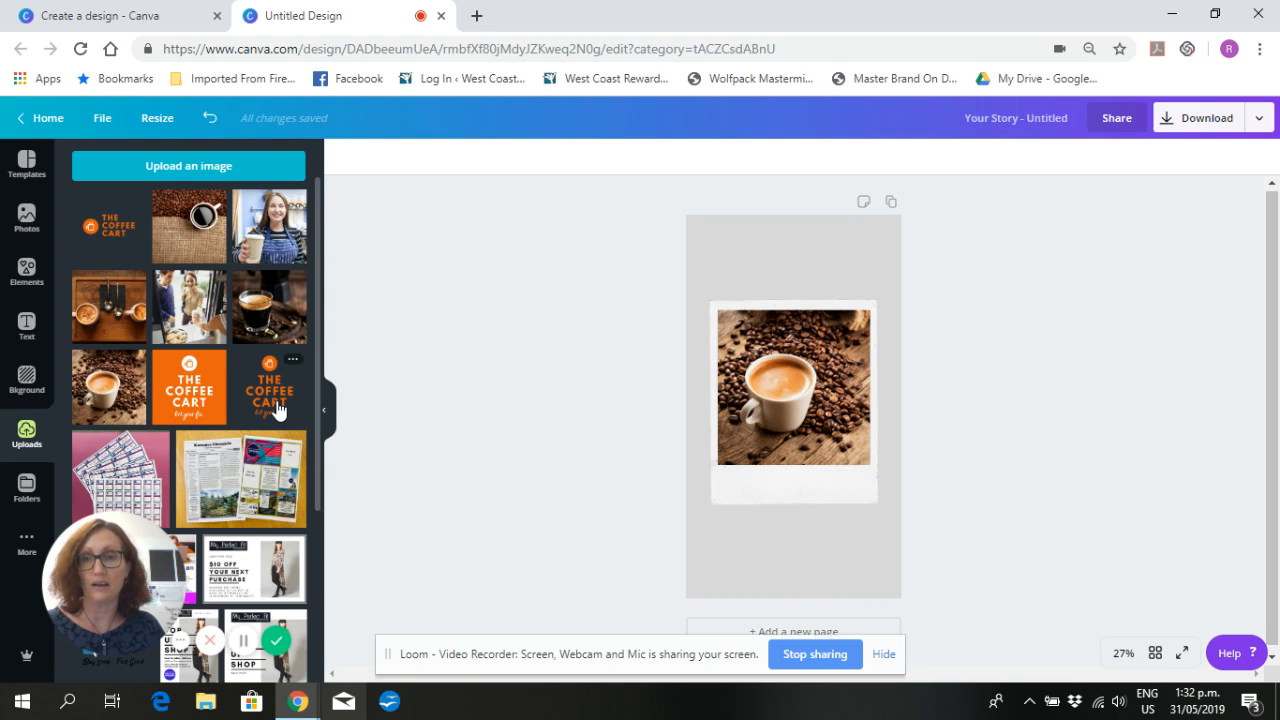
- Add the uploaded stacked orange The Coffee Cart logo without a background, shrink it and centre it below the polaroid
left_click_drag(278, 410, 791, 505)
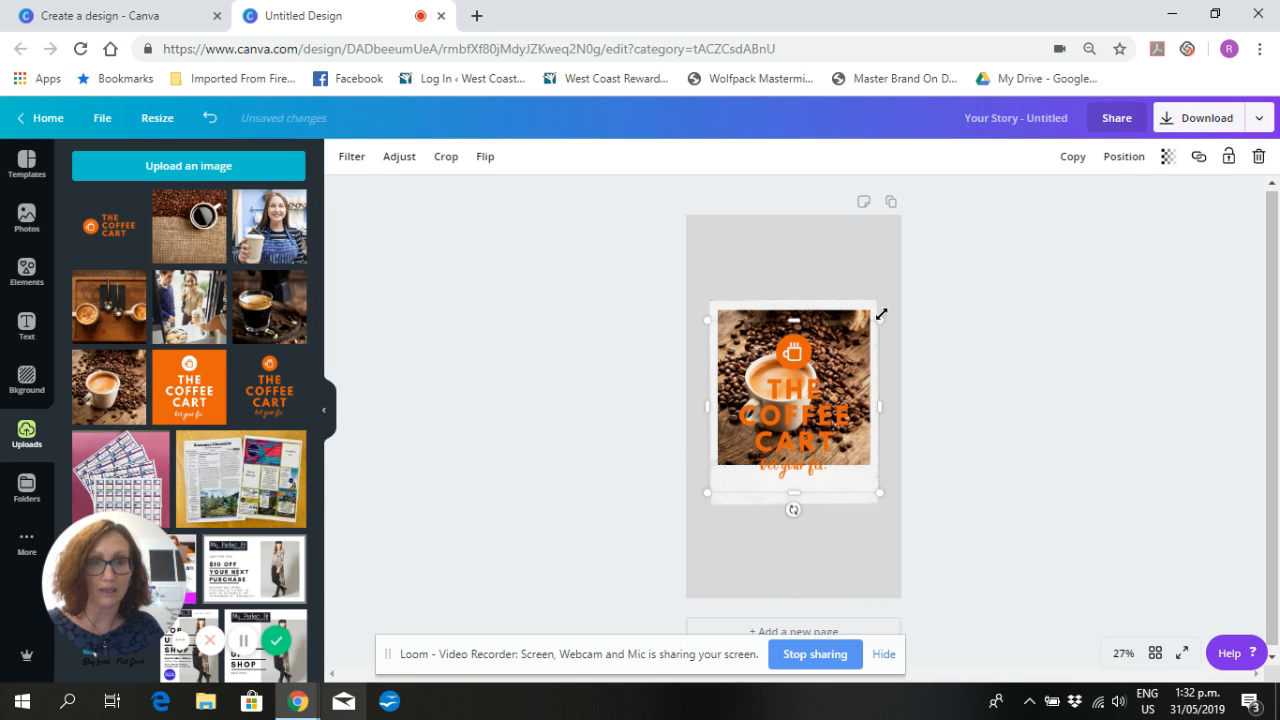
left_click_drag(880, 320, 820, 380)
left_click_drag(765, 438, 830, 512)
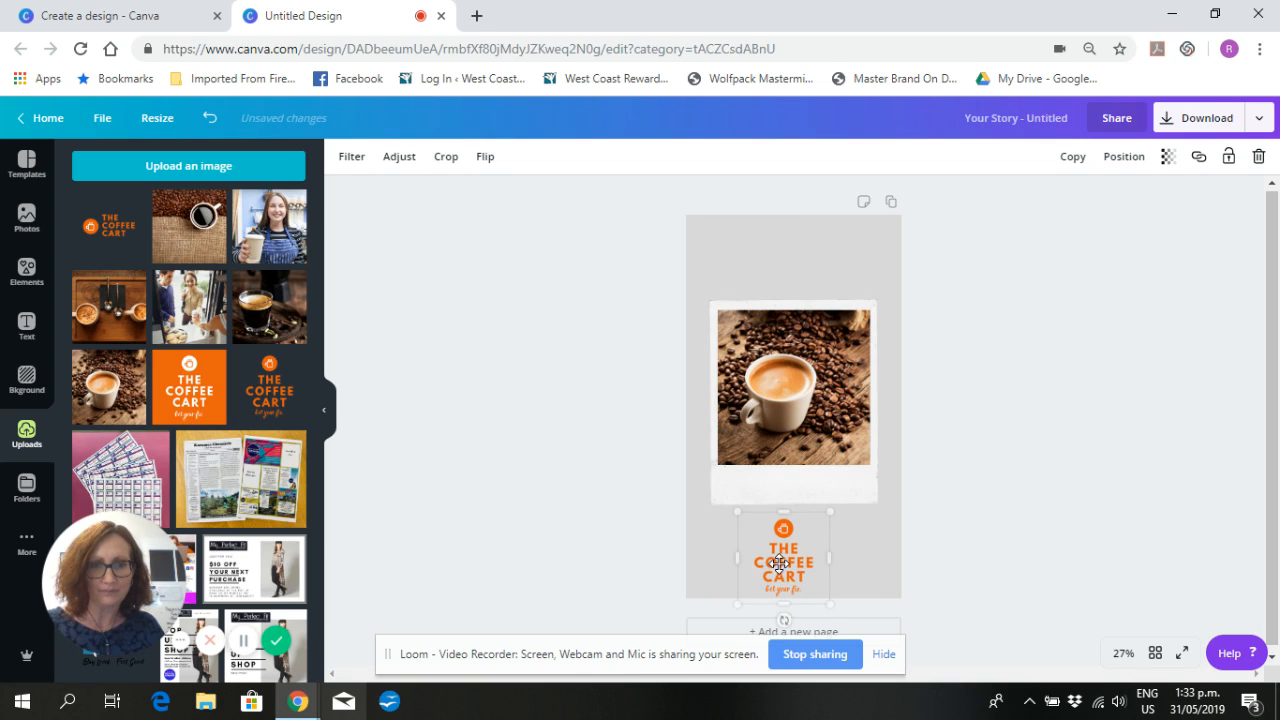
left_click_drag(780, 561, 789, 557)
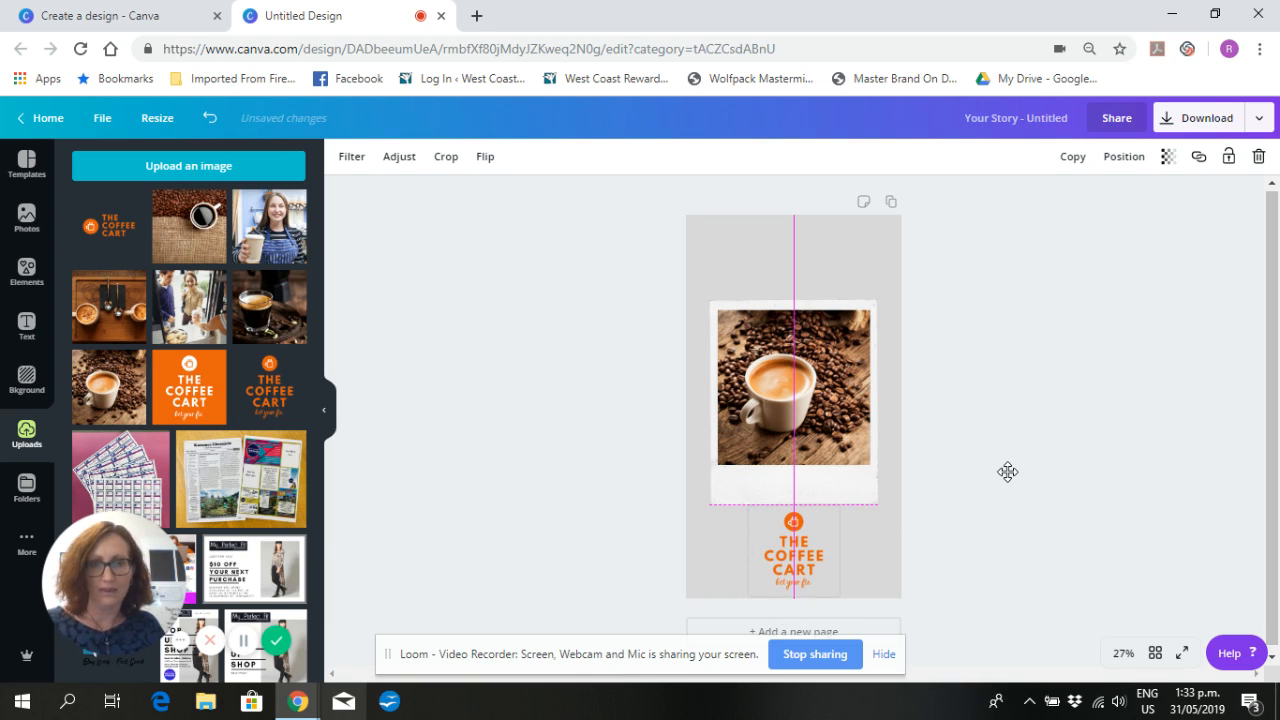
left_click(1043, 479)
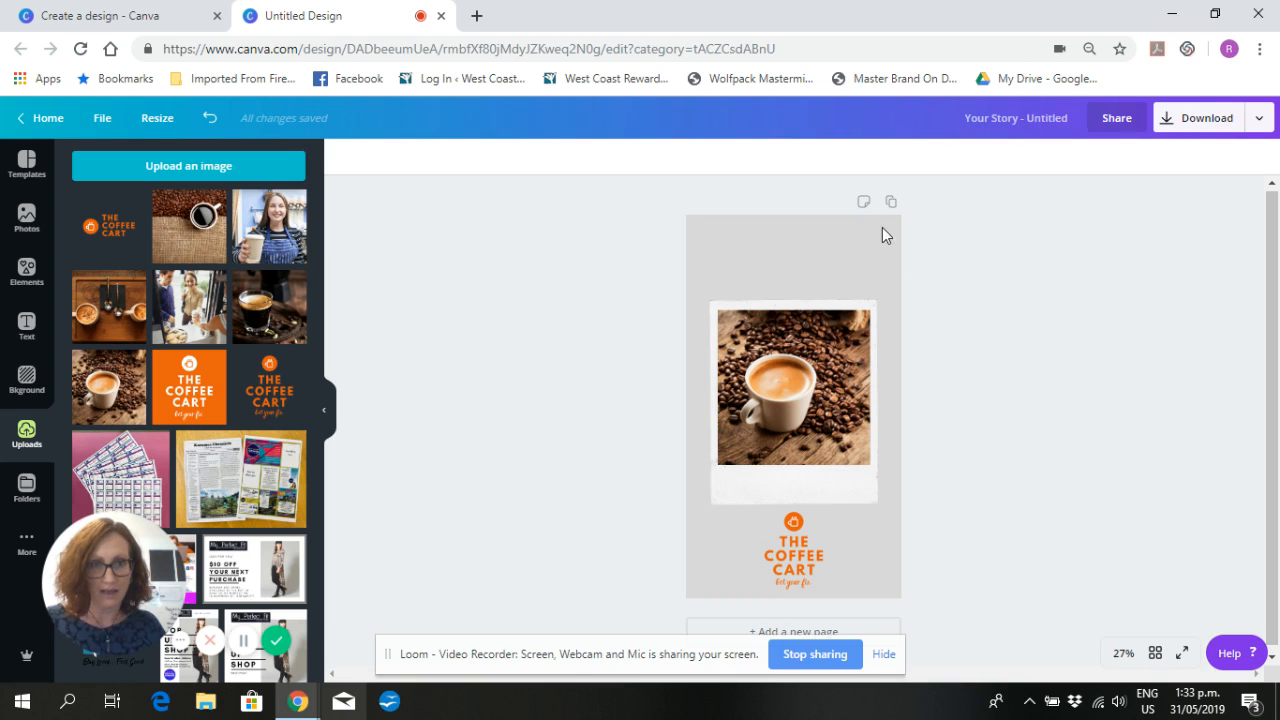
- Duplicate the finished story page and add a new third page with its grey background removed
scroll(1041, 505, "down", 1)
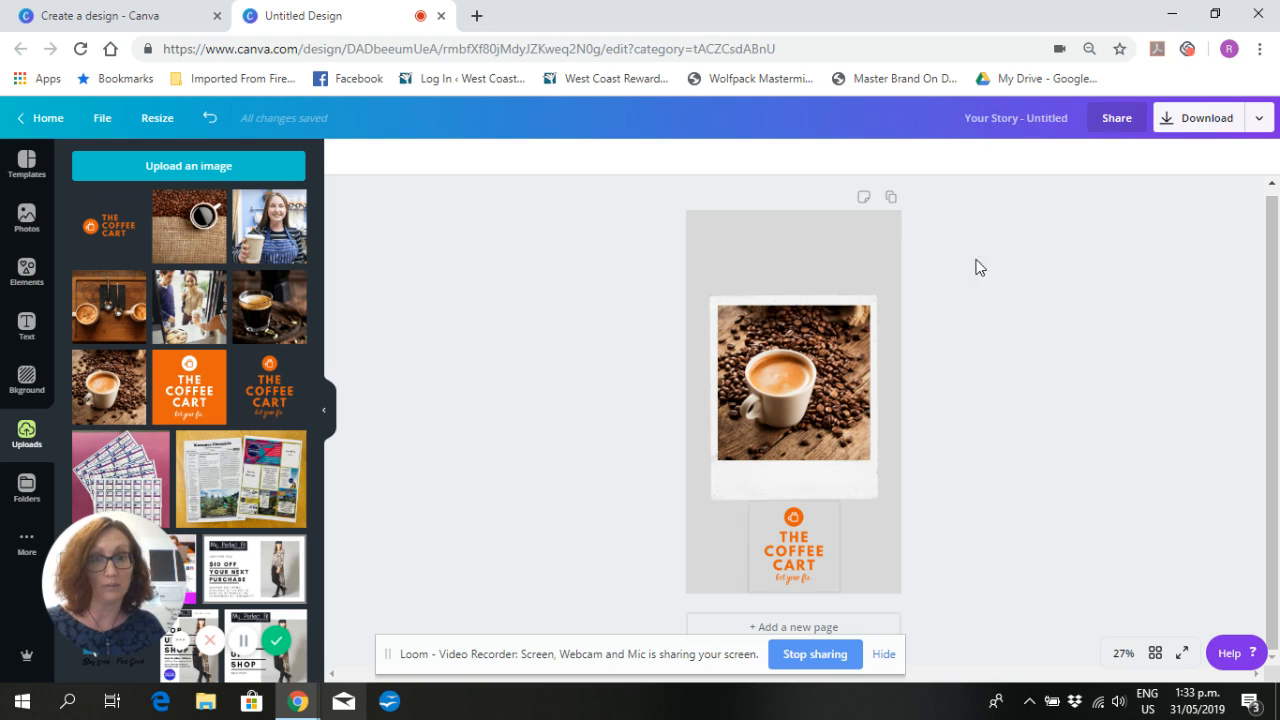
left_click(890, 198)
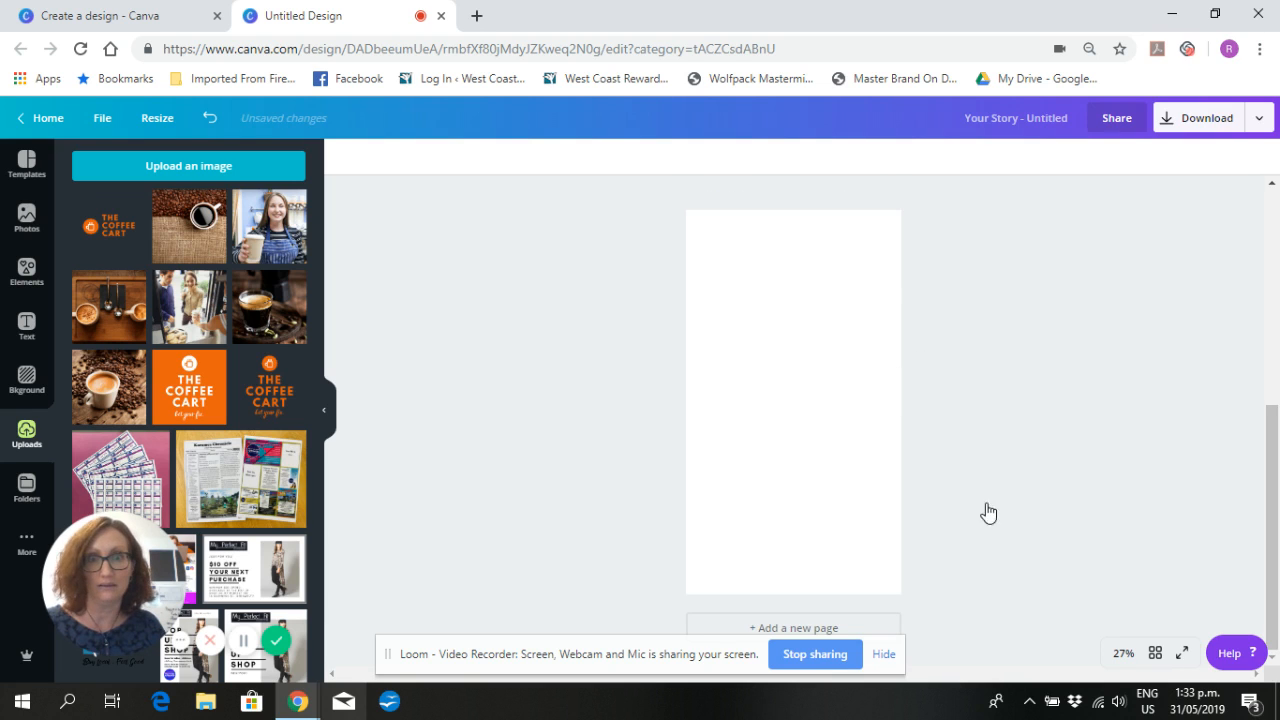
scroll(1000, 433, "up", 2)
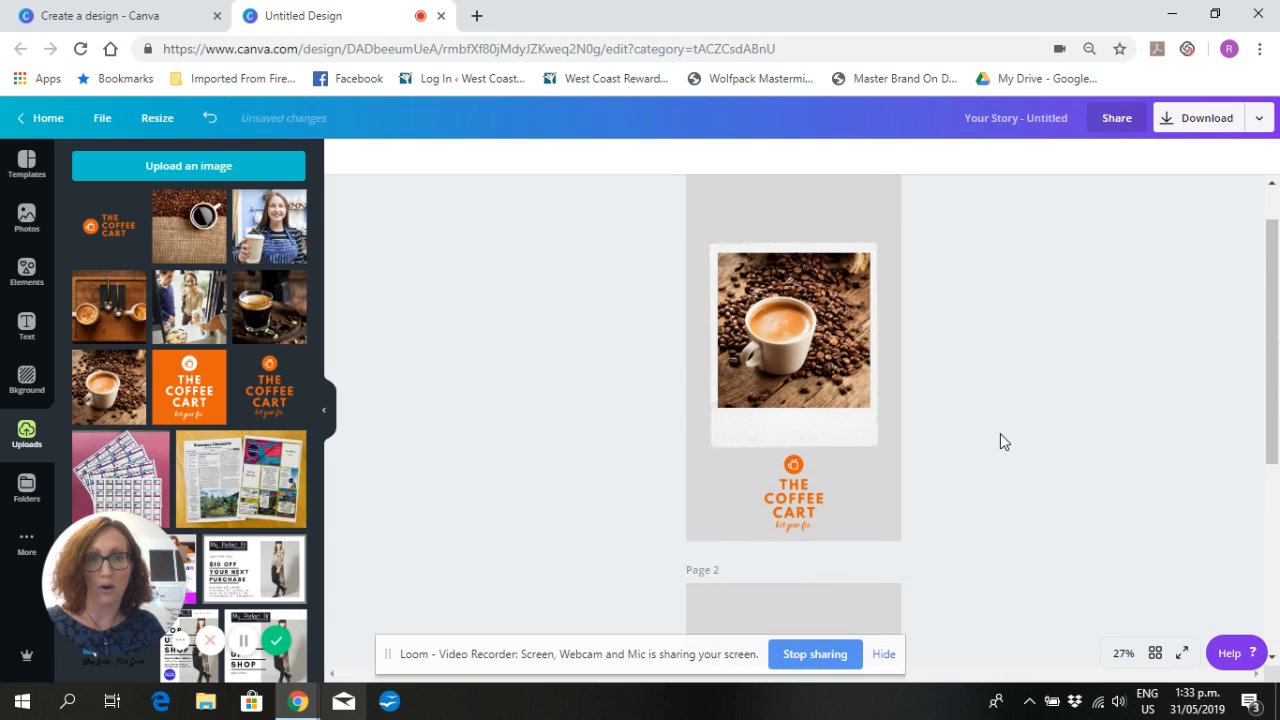
scroll(1000, 434, "down", 4)
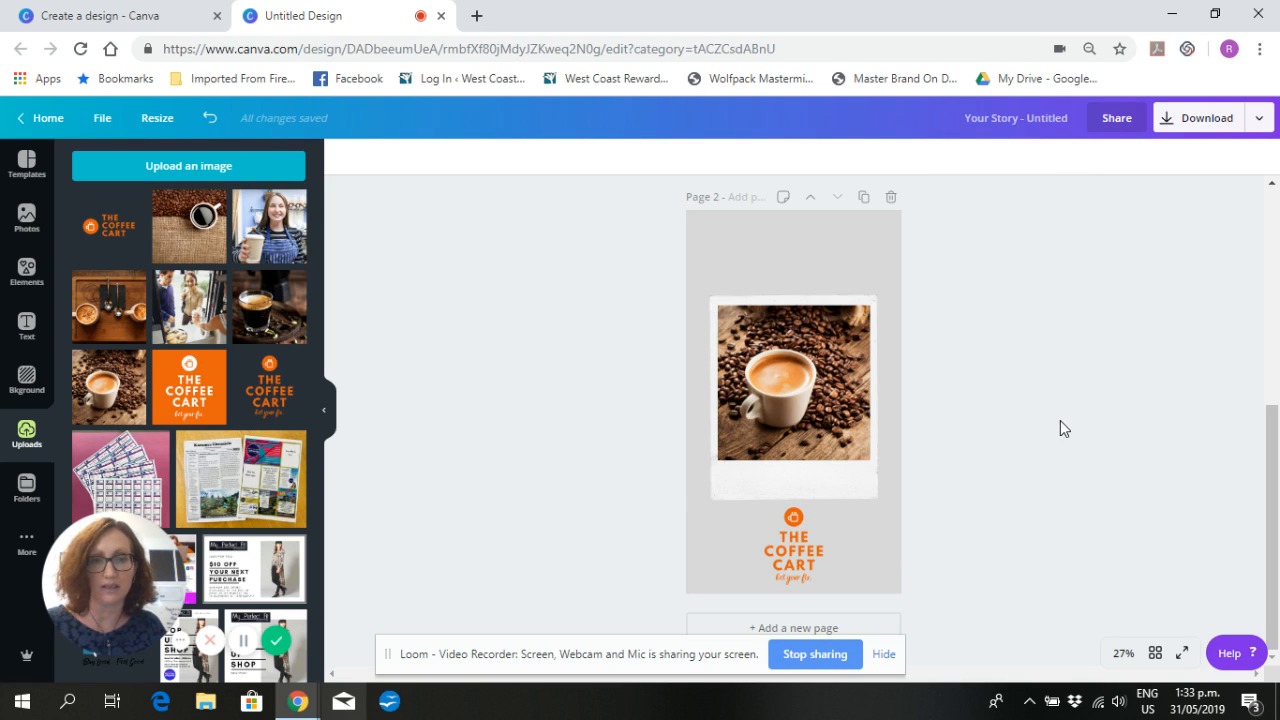
left_click(854, 628)
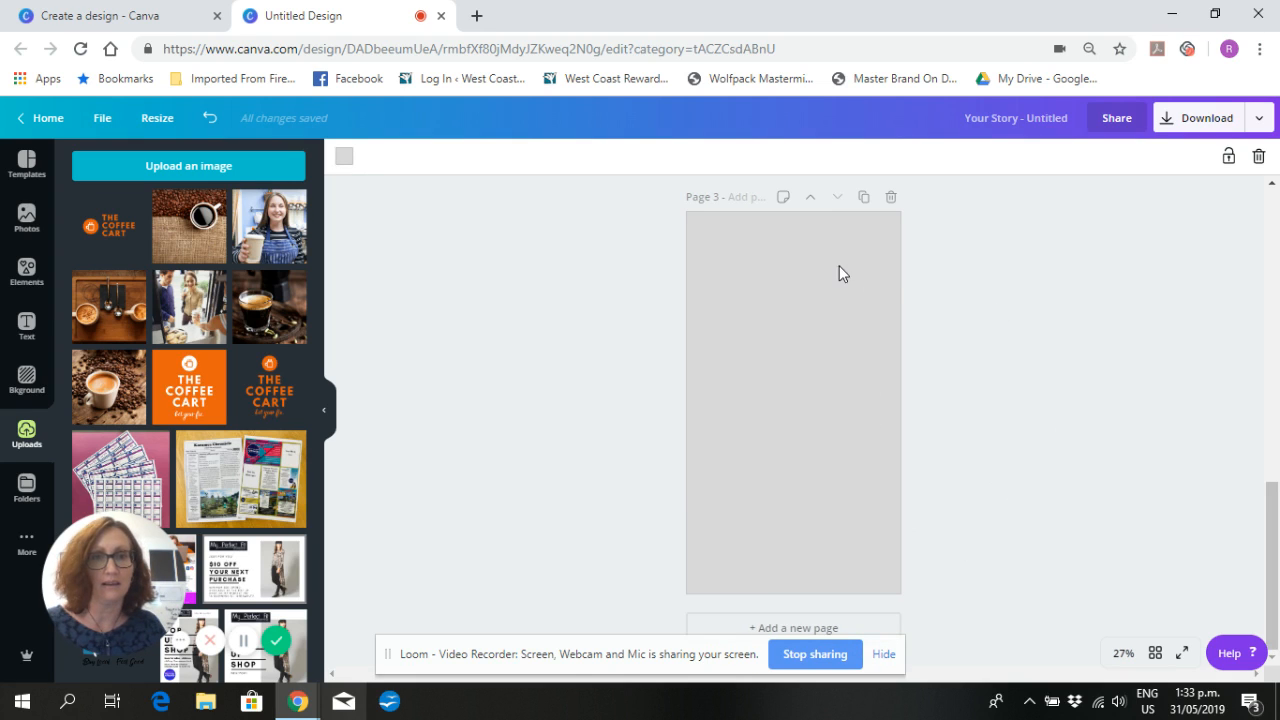
left_click(1257, 157)
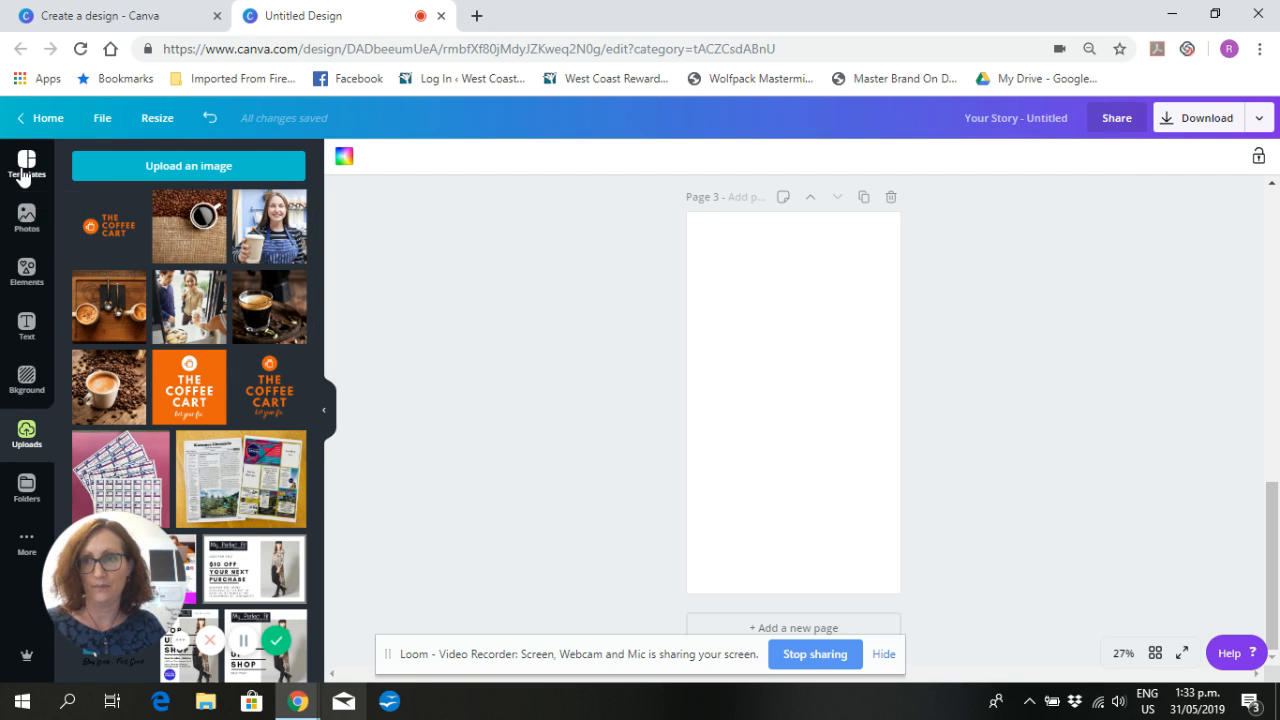
- Browse the Facebook Story templates and apply the free Backyard BBQ Party one to page 3
left_click(25, 163)
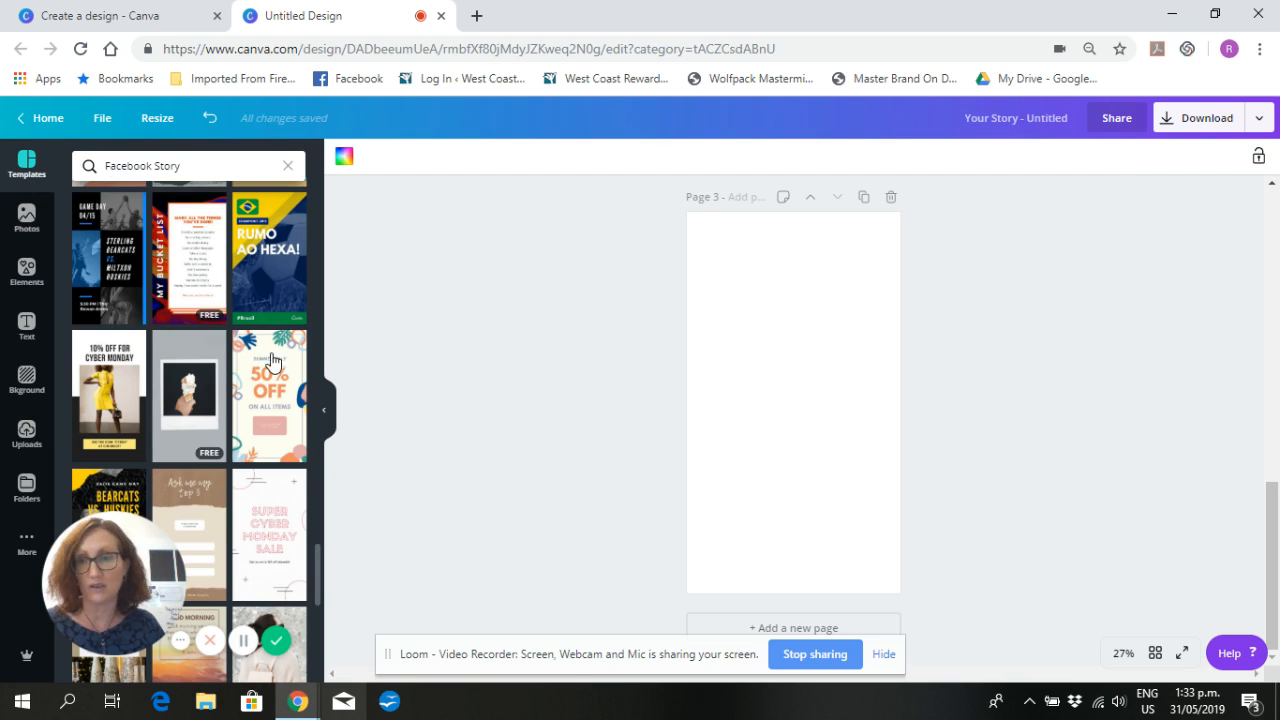
scroll(253, 357, "down", 2)
scroll(253, 357, "down", 4)
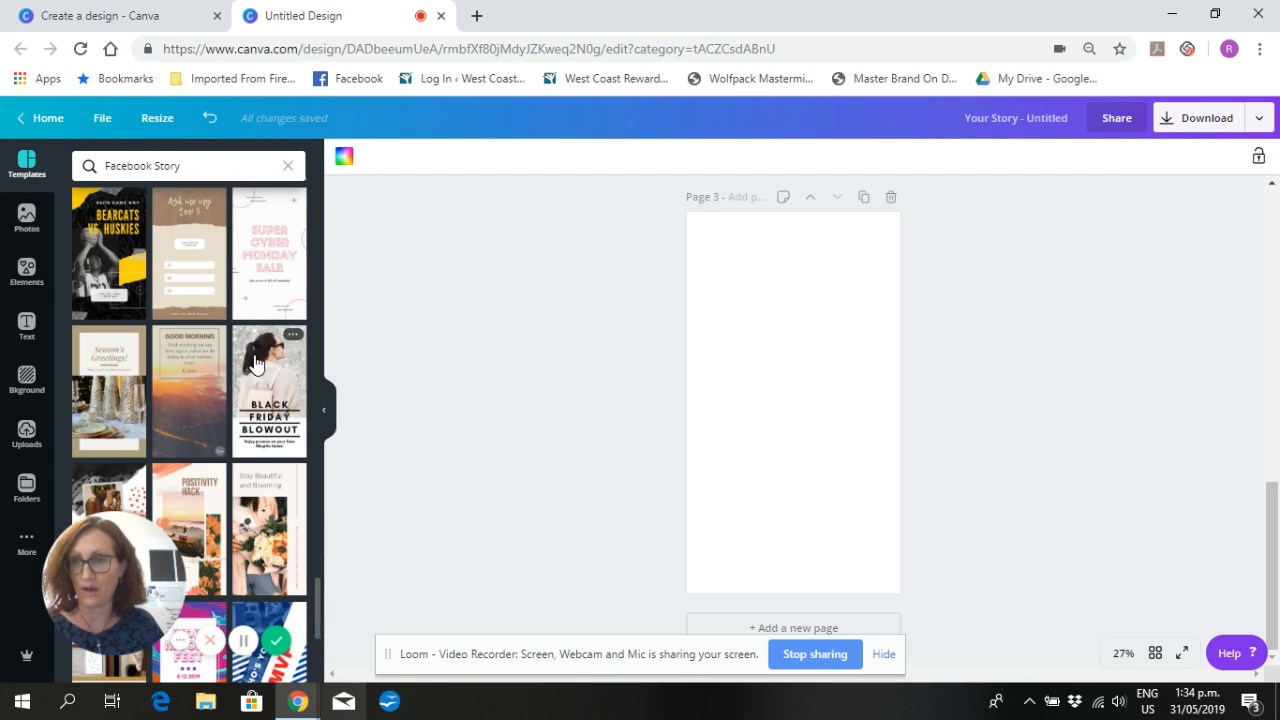
scroll(255, 366, "down", 2)
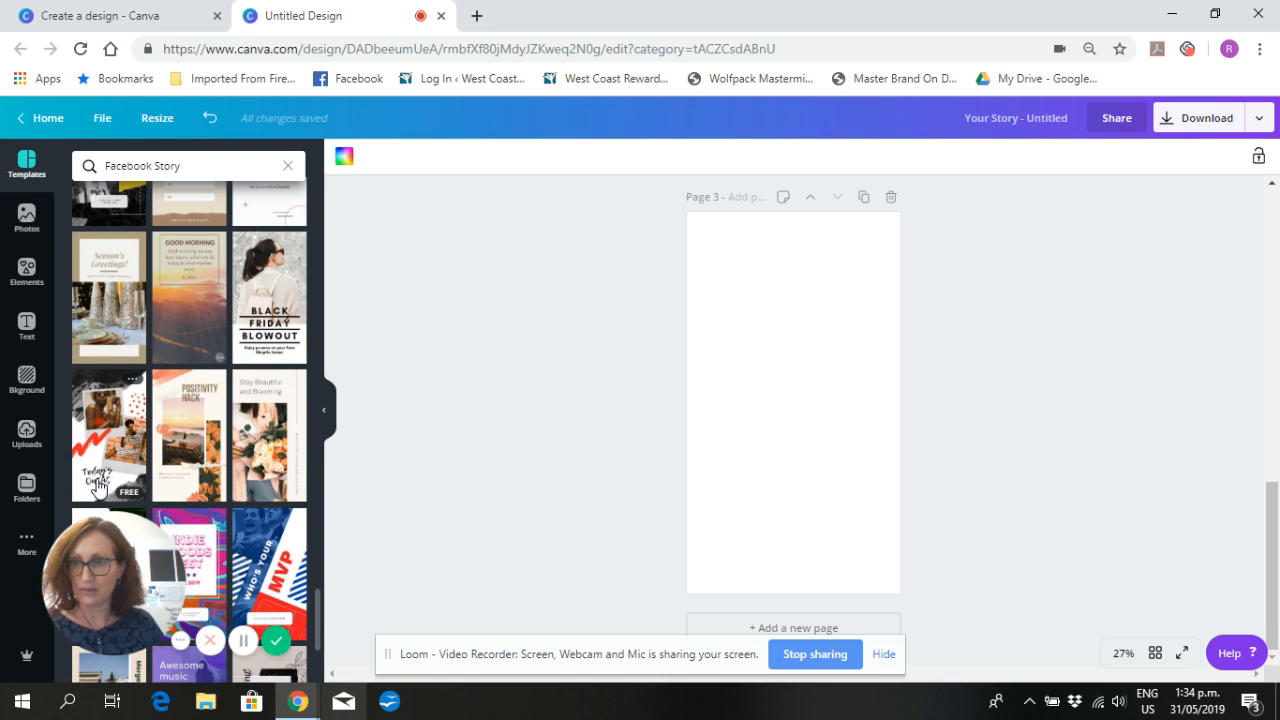
scroll(248, 415, "down", 2)
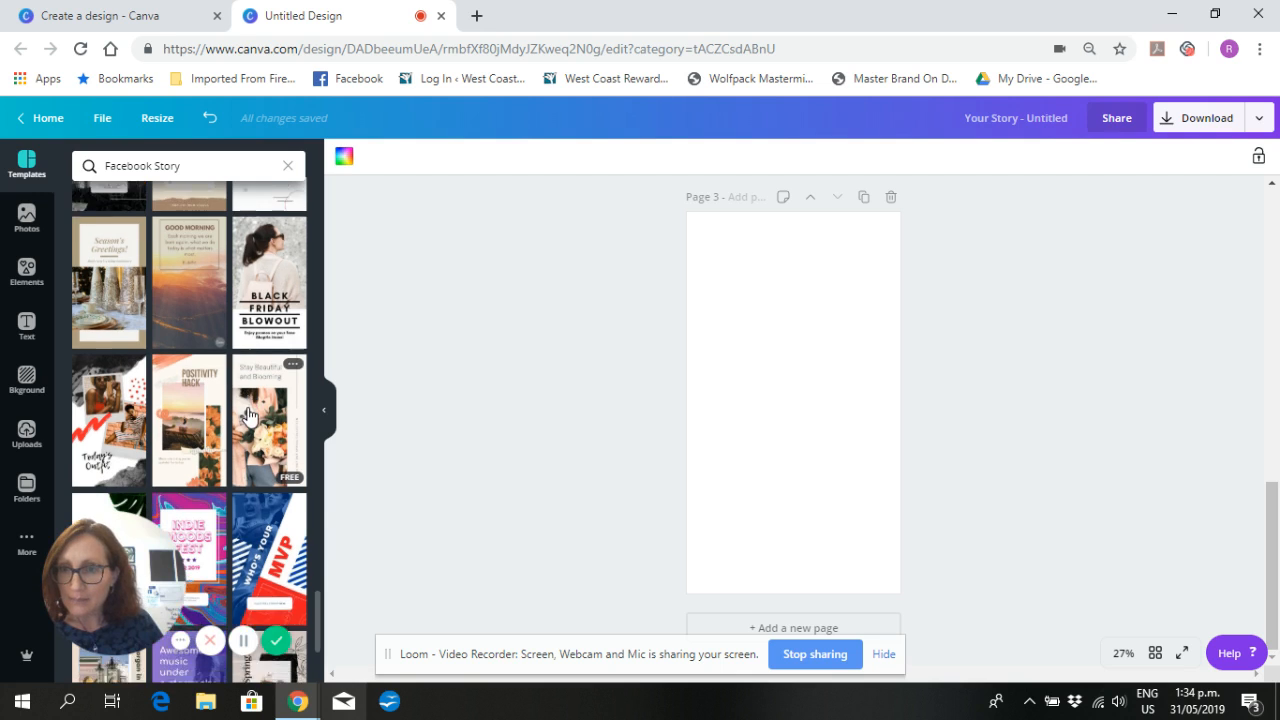
scroll(248, 415, "down", 2)
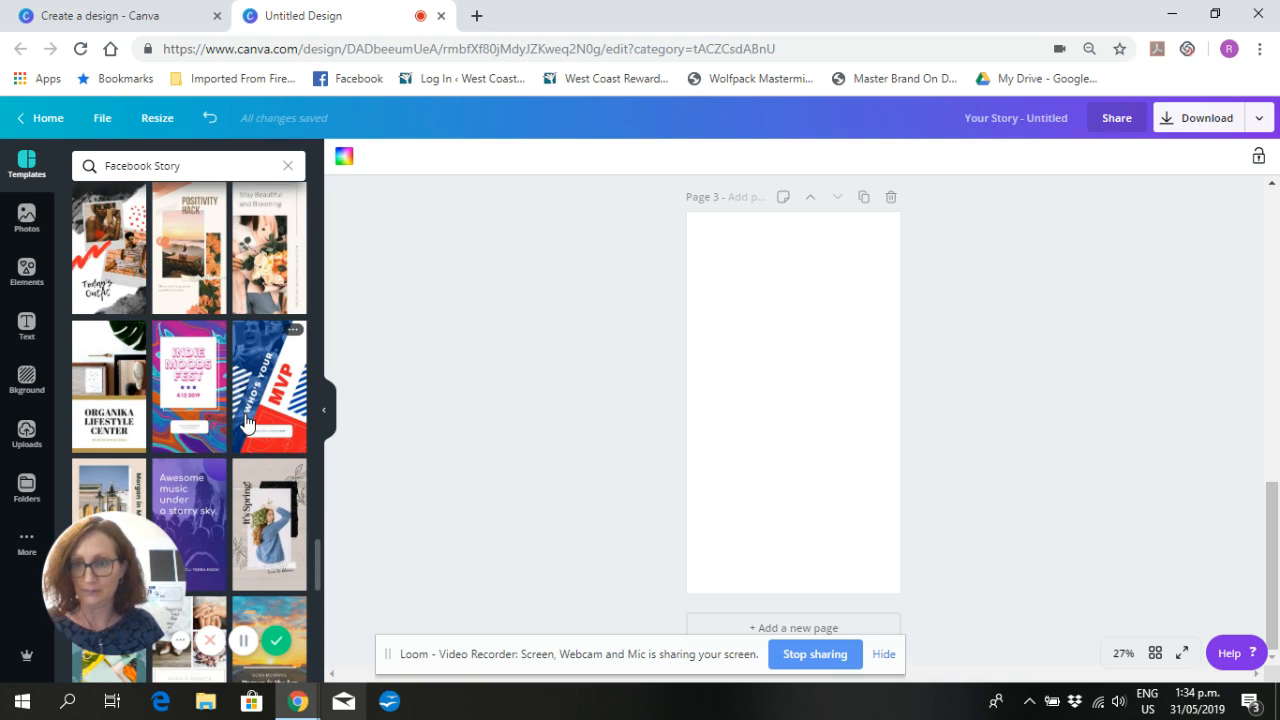
scroll(248, 422, "down", 6)
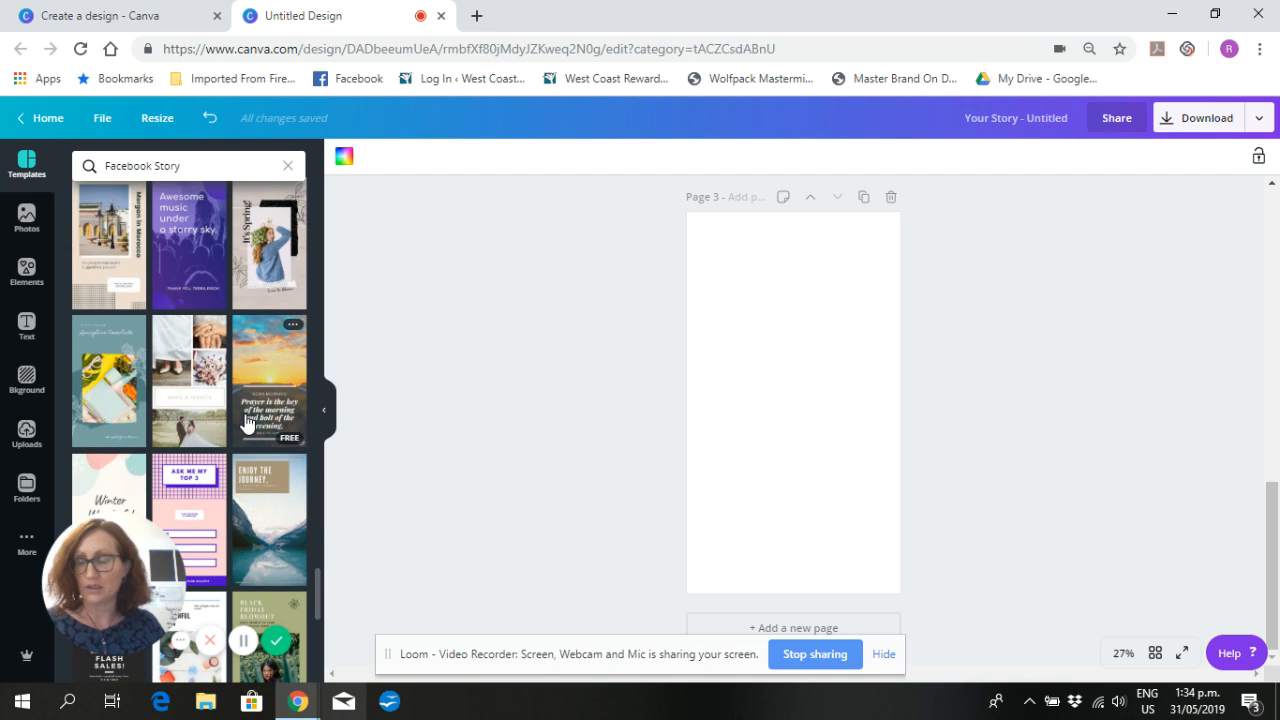
scroll(247, 424, "down", 4)
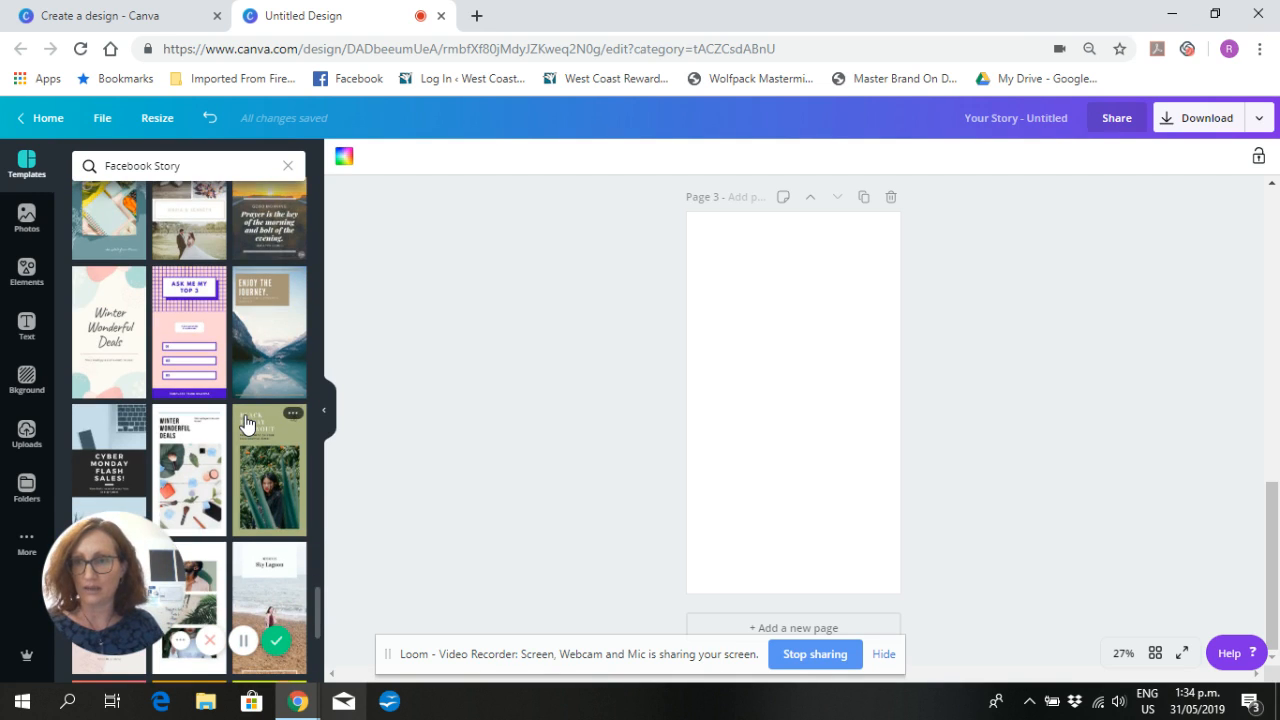
scroll(248, 422, "down", 2)
scroll(248, 422, "down", 6)
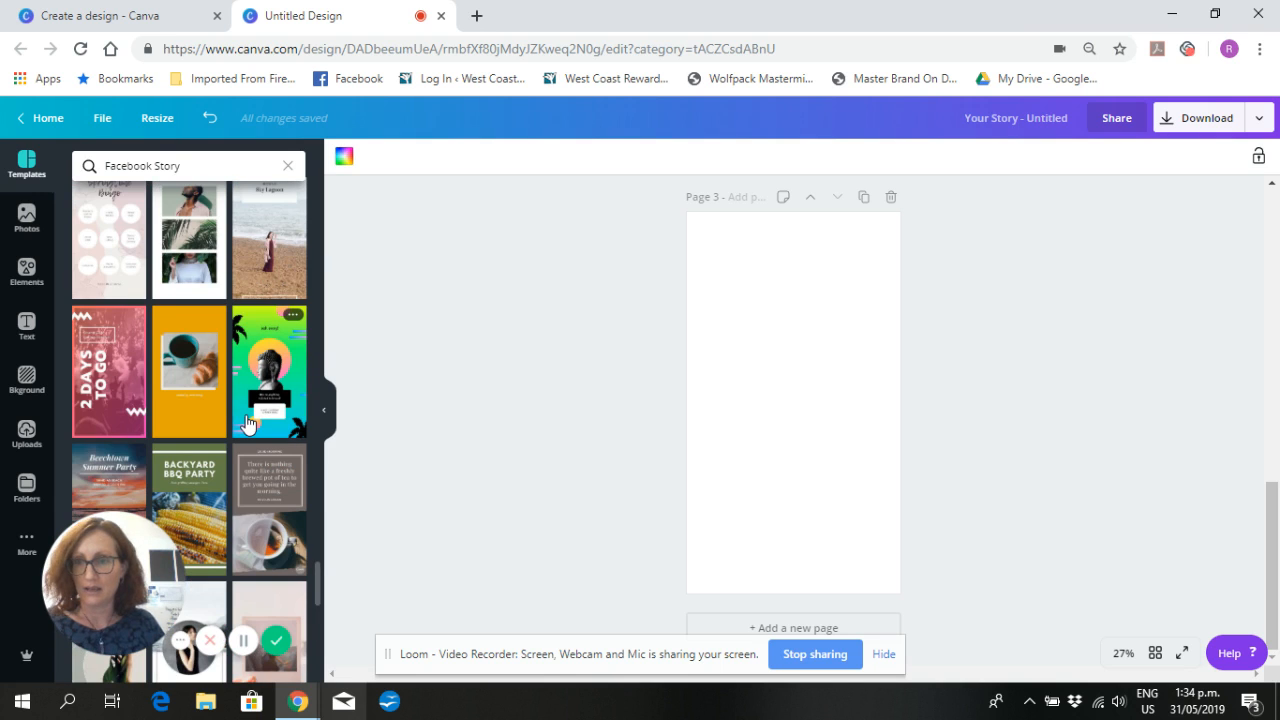
scroll(247, 424, "up", 2)
scroll(248, 422, "down", 2)
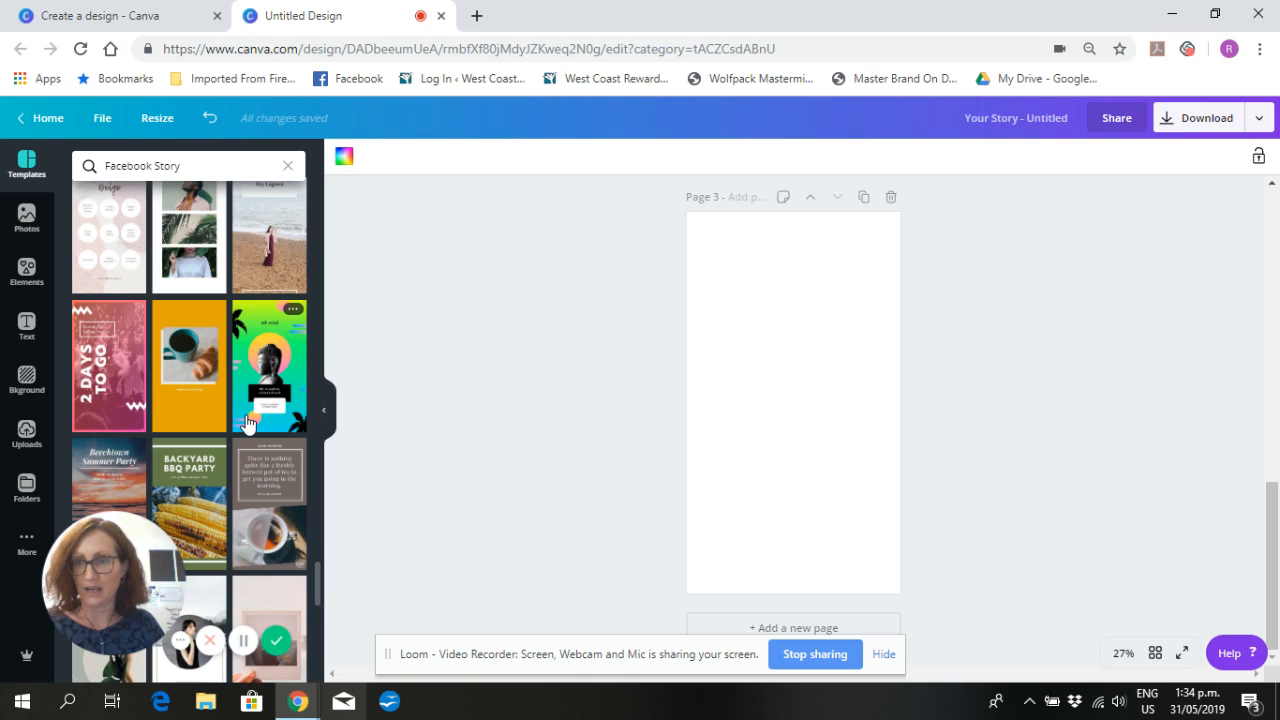
scroll(248, 422, "down", 2)
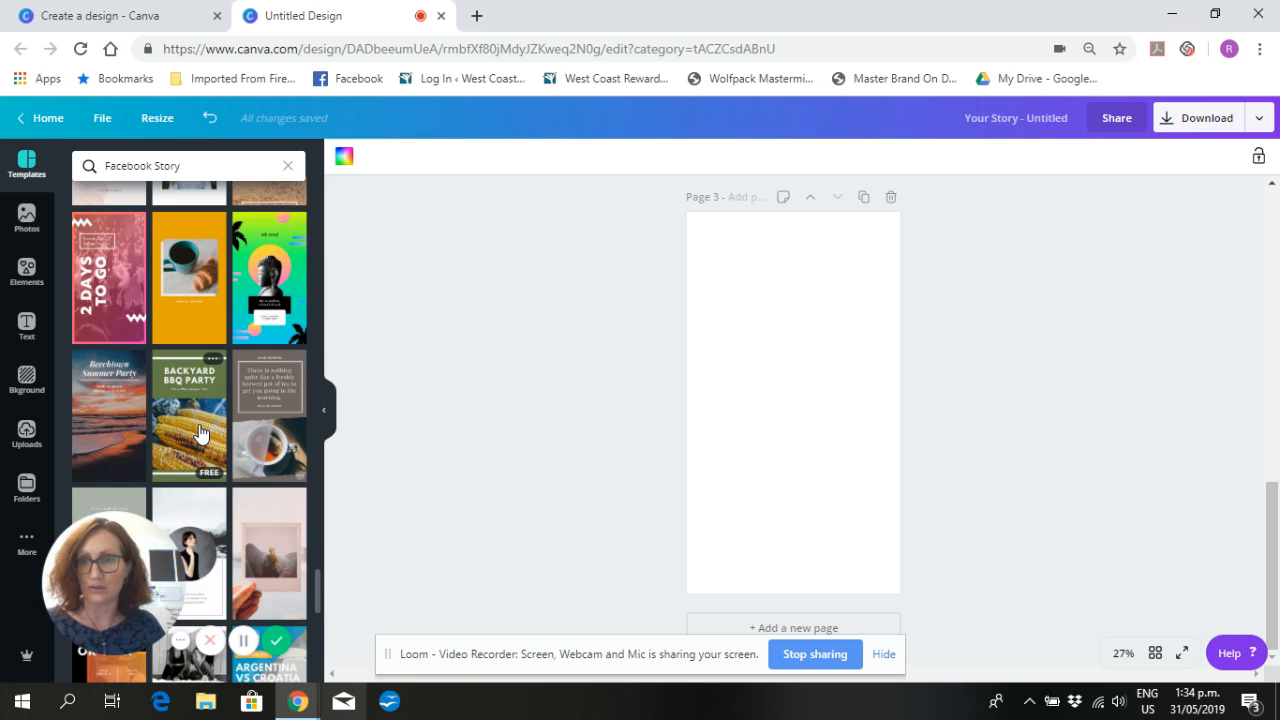
left_click(200, 433)
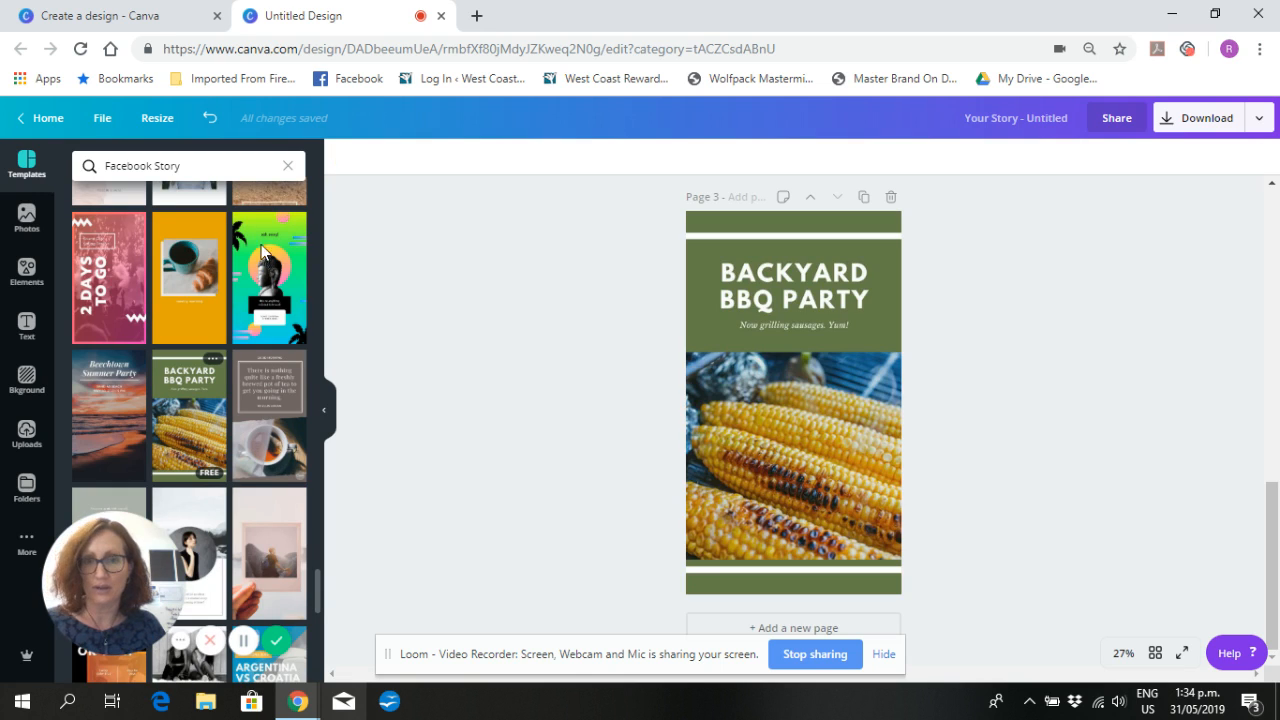
- Change page 3's green background to the light grey default color and delete the corn photo
left_click(695, 224)
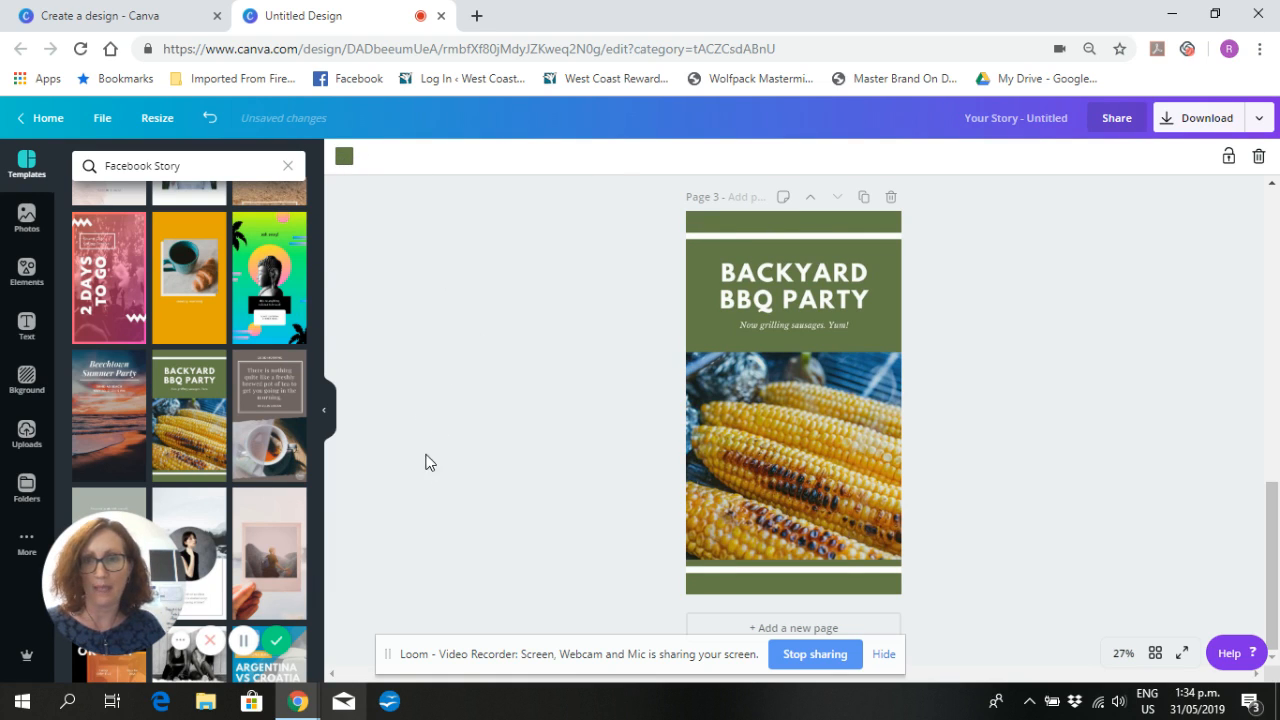
left_click(350, 160)
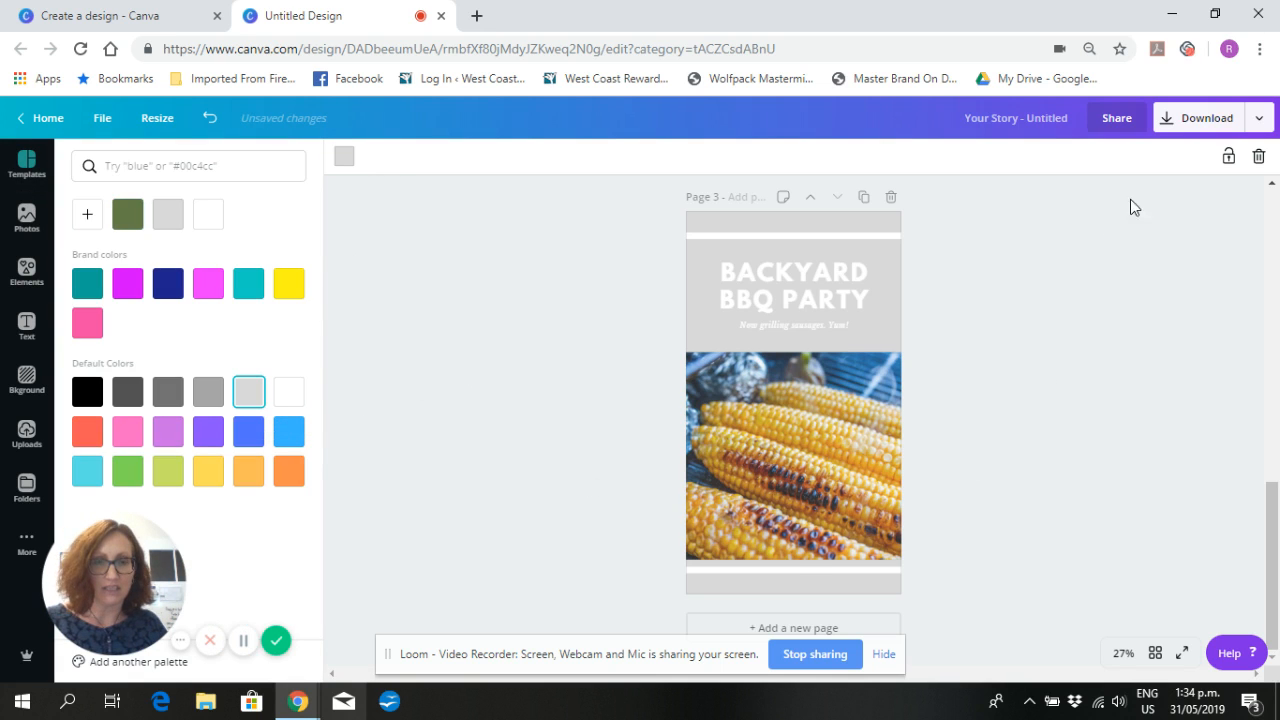
left_click(1197, 200)
left_click(1259, 158)
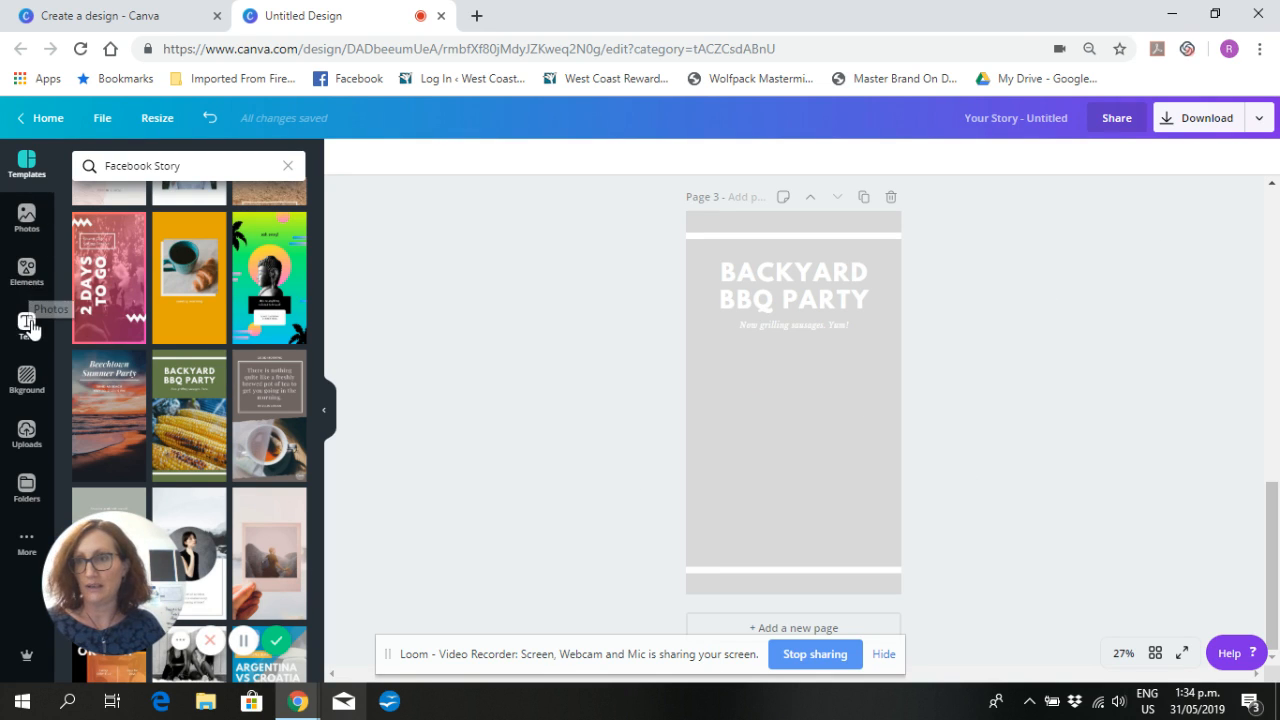
- Add the uploaded photo of the smiling woman holding a takeaway cup to page 3, centred below the subtitle
left_click(30, 436)
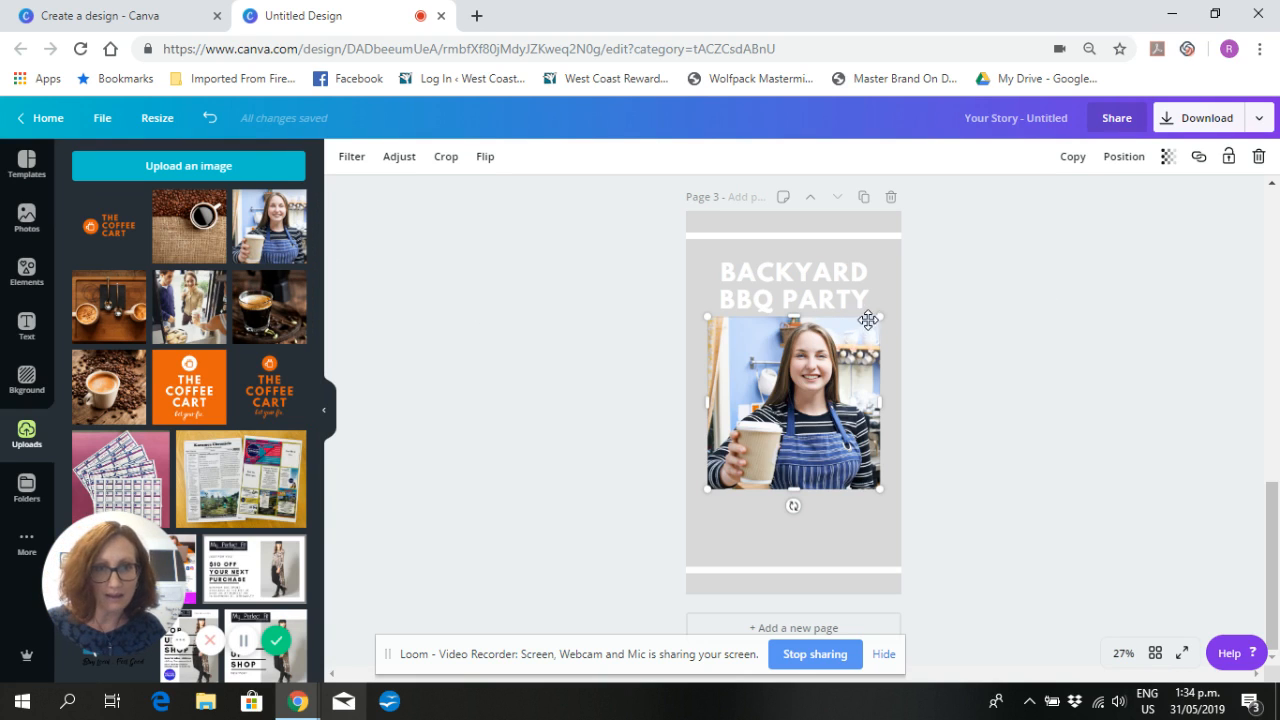
left_click_drag(799, 436, 805, 443)
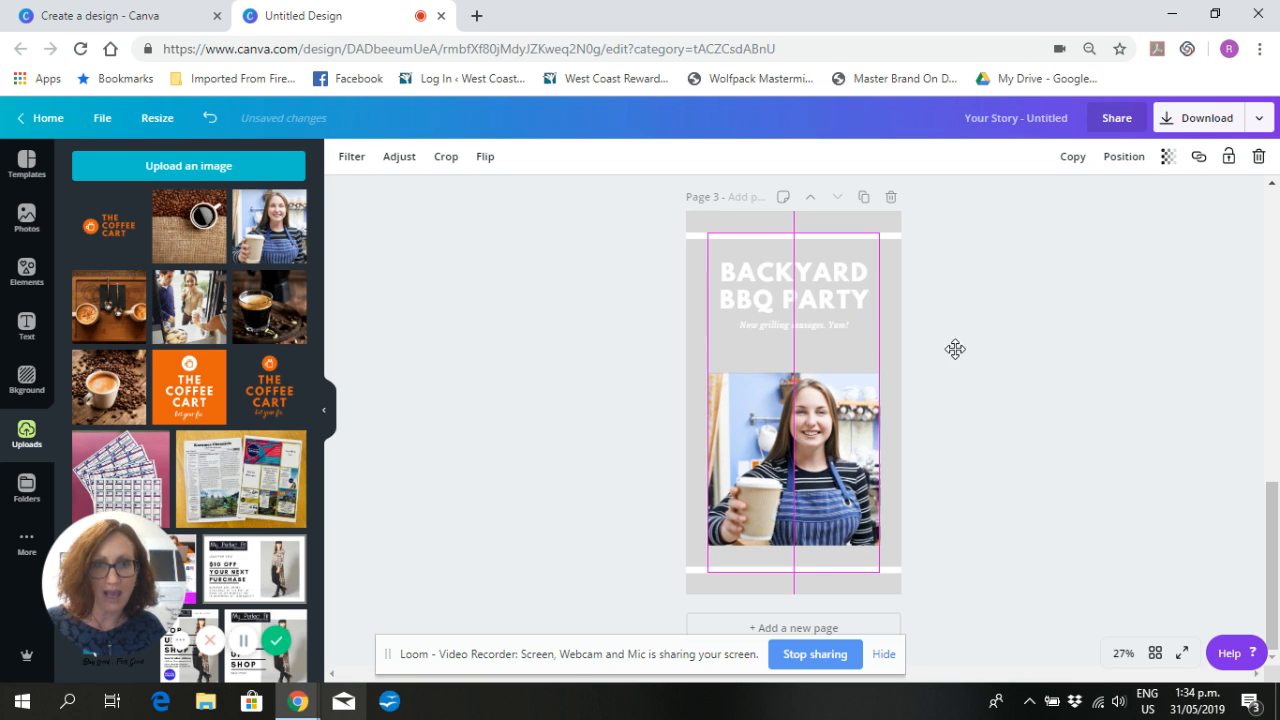
- Recolor the white line below the photo on page 3 with the brand orange #ea620e
left_click(873, 571)
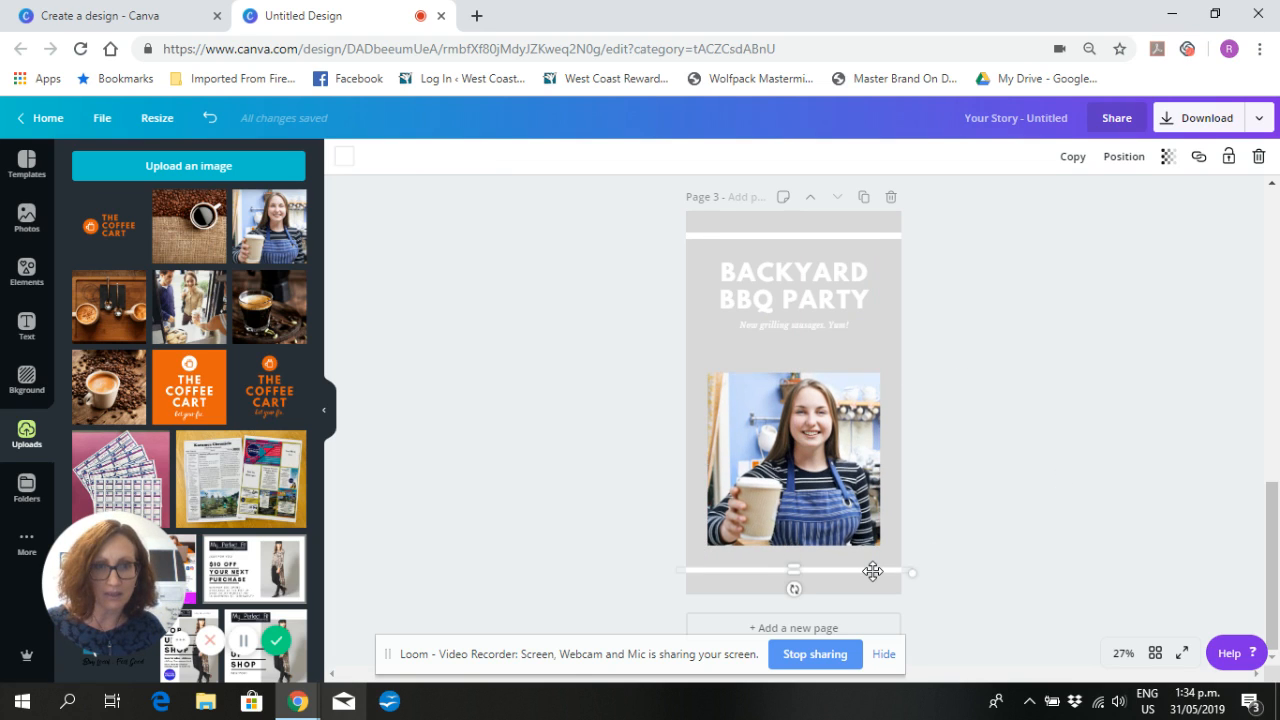
left_click(345, 159)
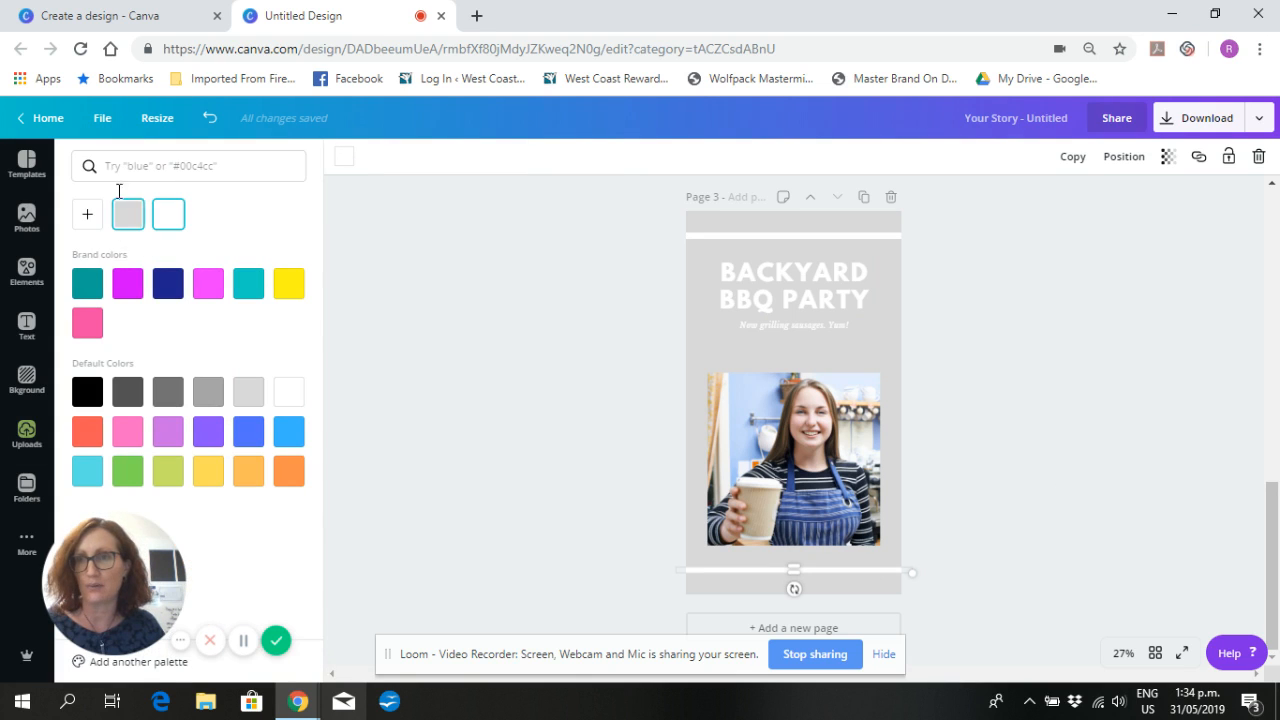
left_click(128, 220)
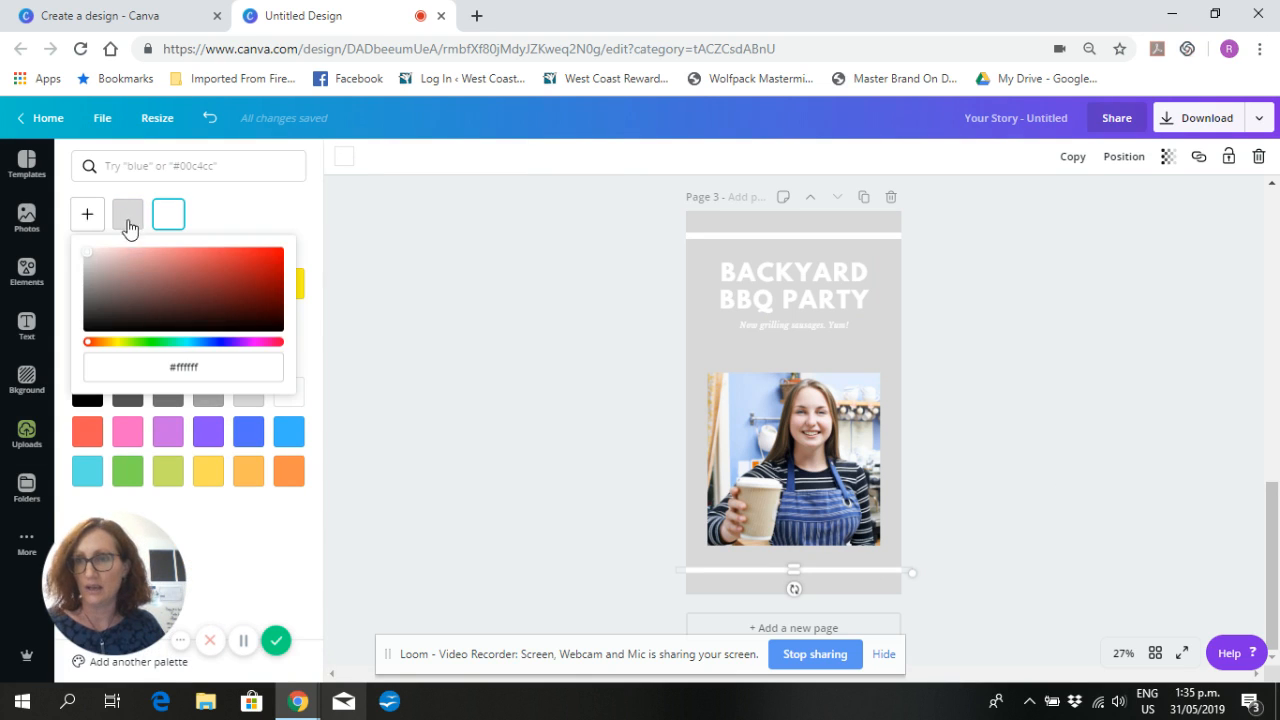
left_click(219, 371)
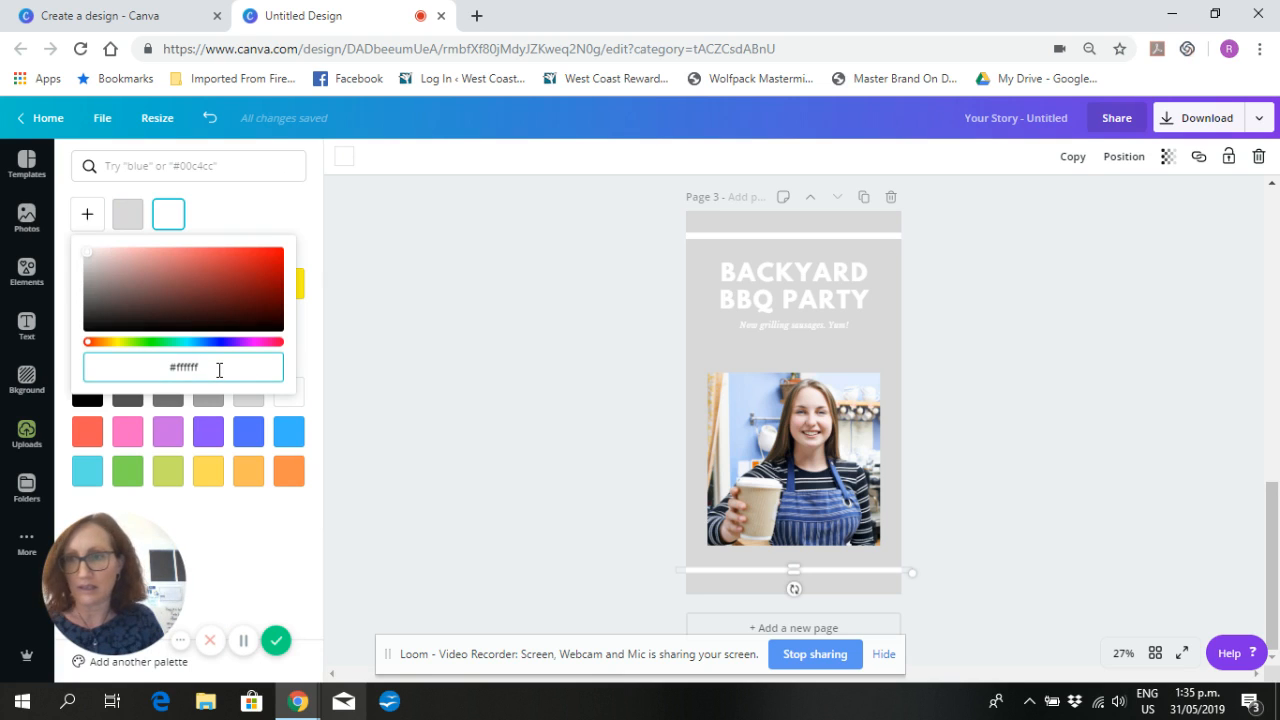
key("BackSpace")
key("BackSpace")
key("BackSpace")
key("BackSpace")
key("BackSpace")
key("BackSpace")
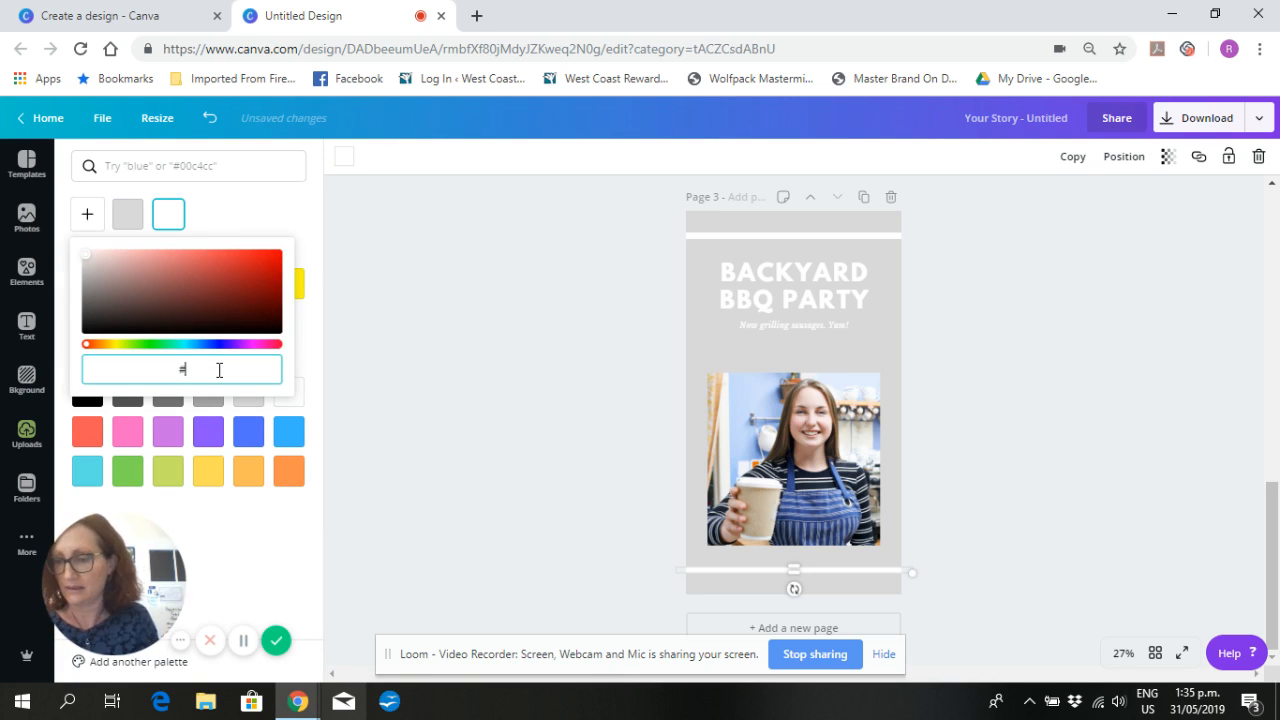
type("ea6")
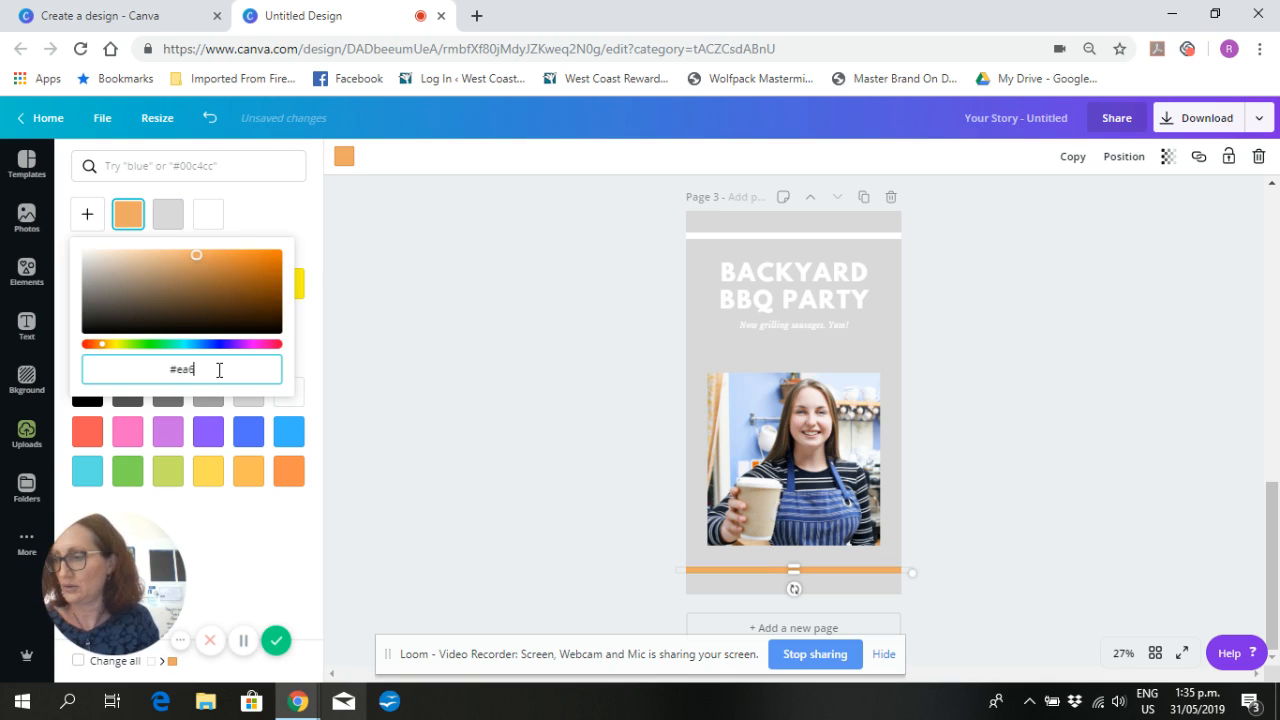
type("20e")
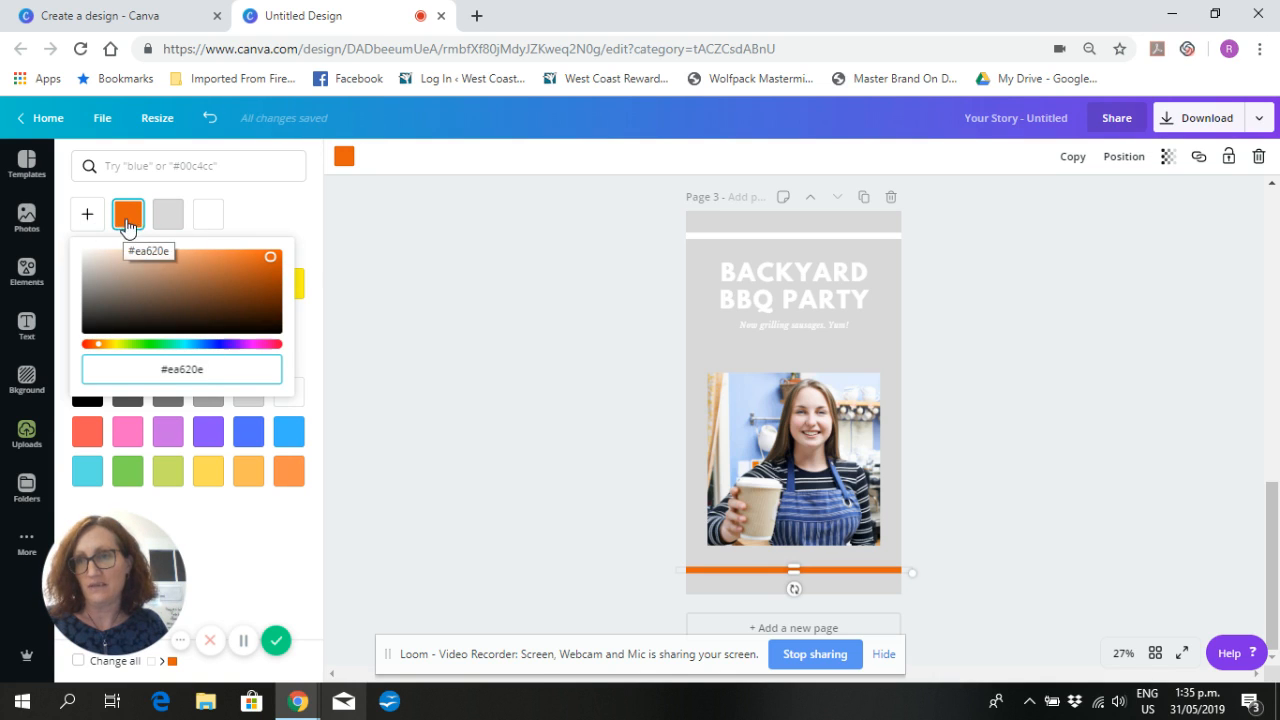
left_click(85, 220)
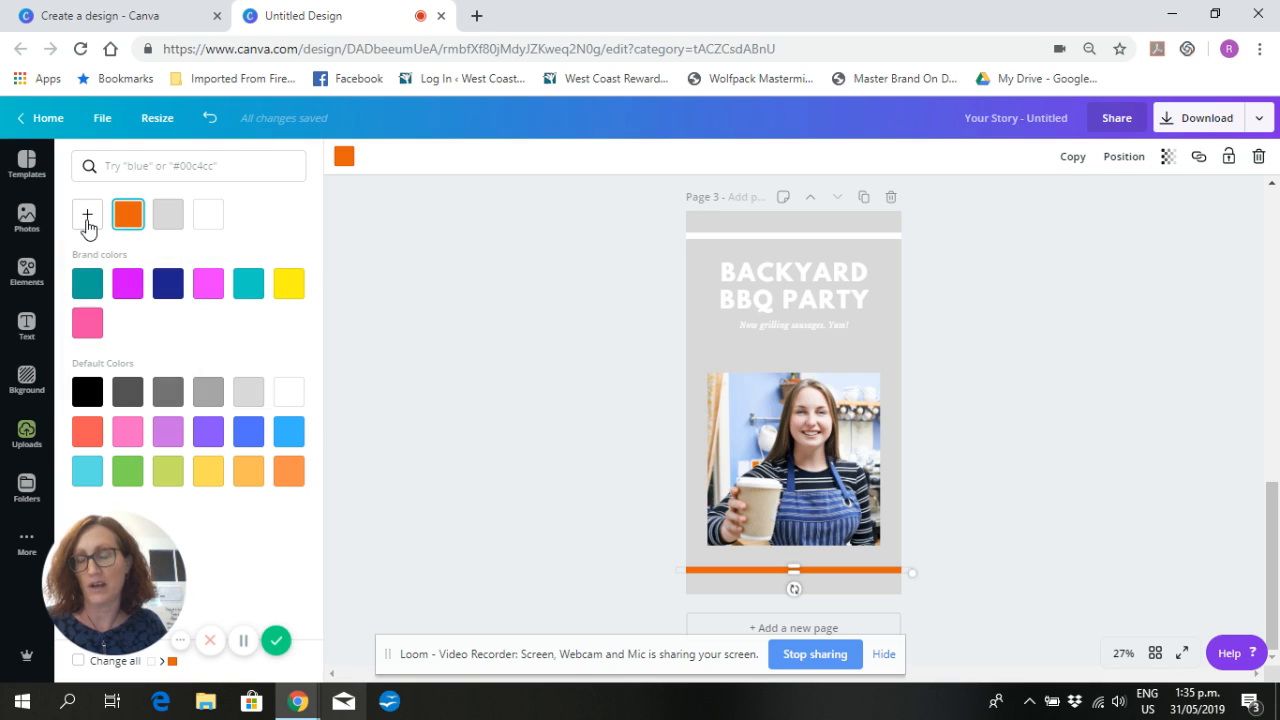
left_click(87, 220)
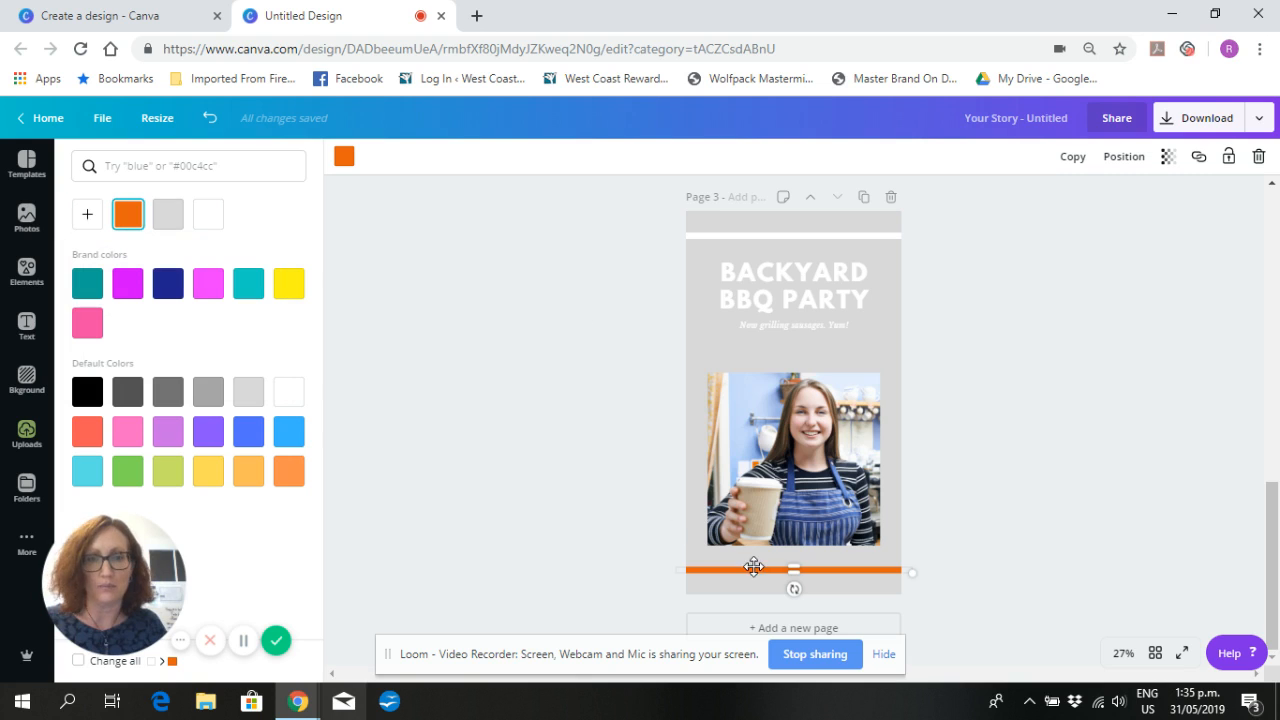
- Apply the same orange #ea620e to the line above the heading and to the heading text on page 3
left_click(744, 236)
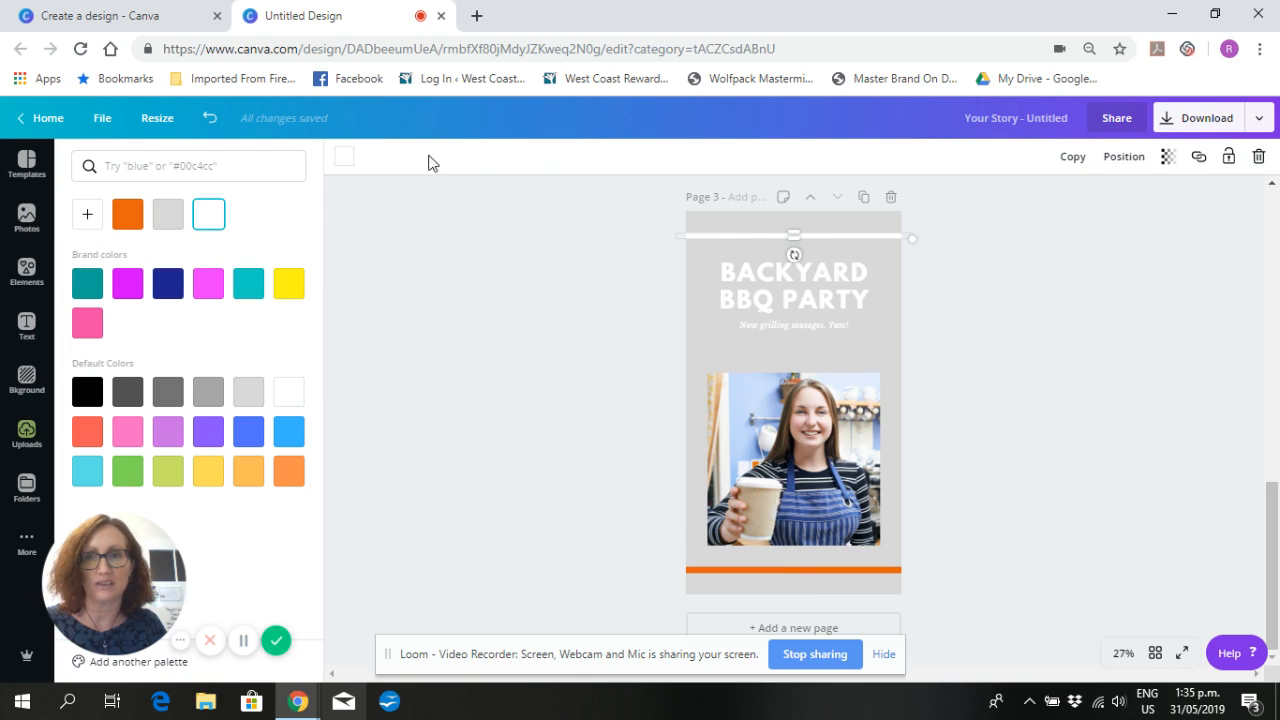
left_click(125, 216)
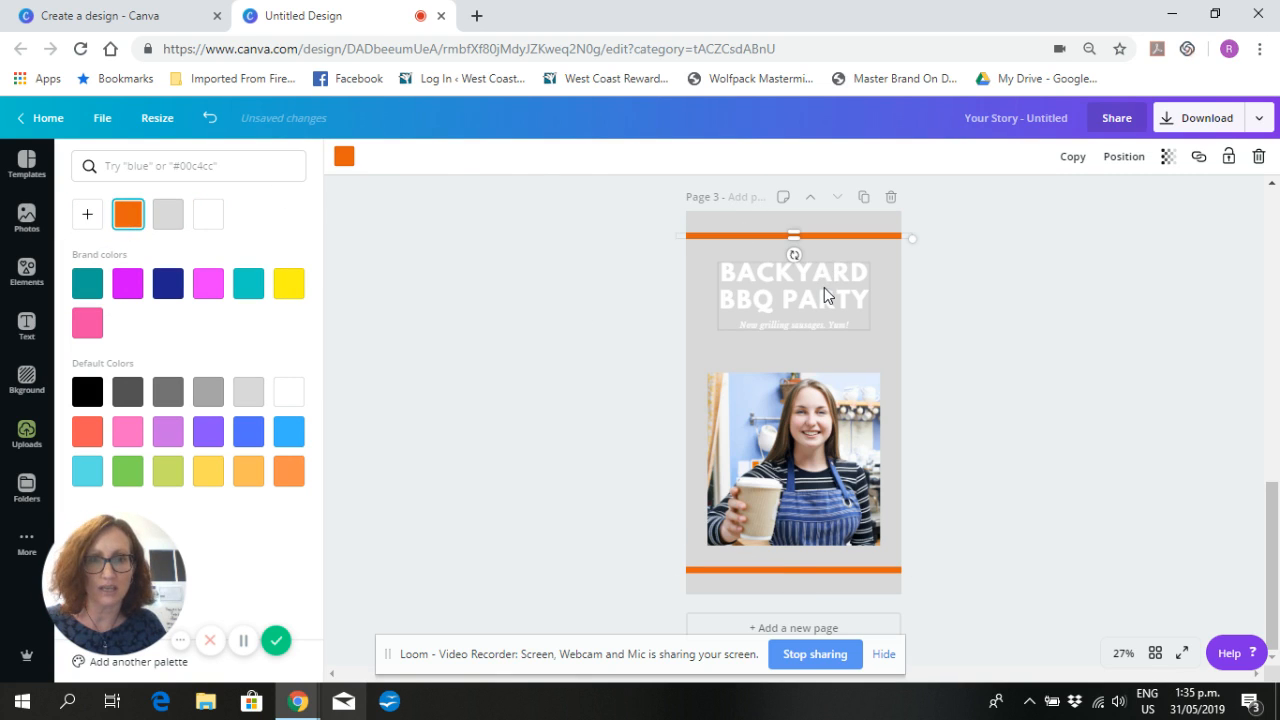
left_click(825, 287)
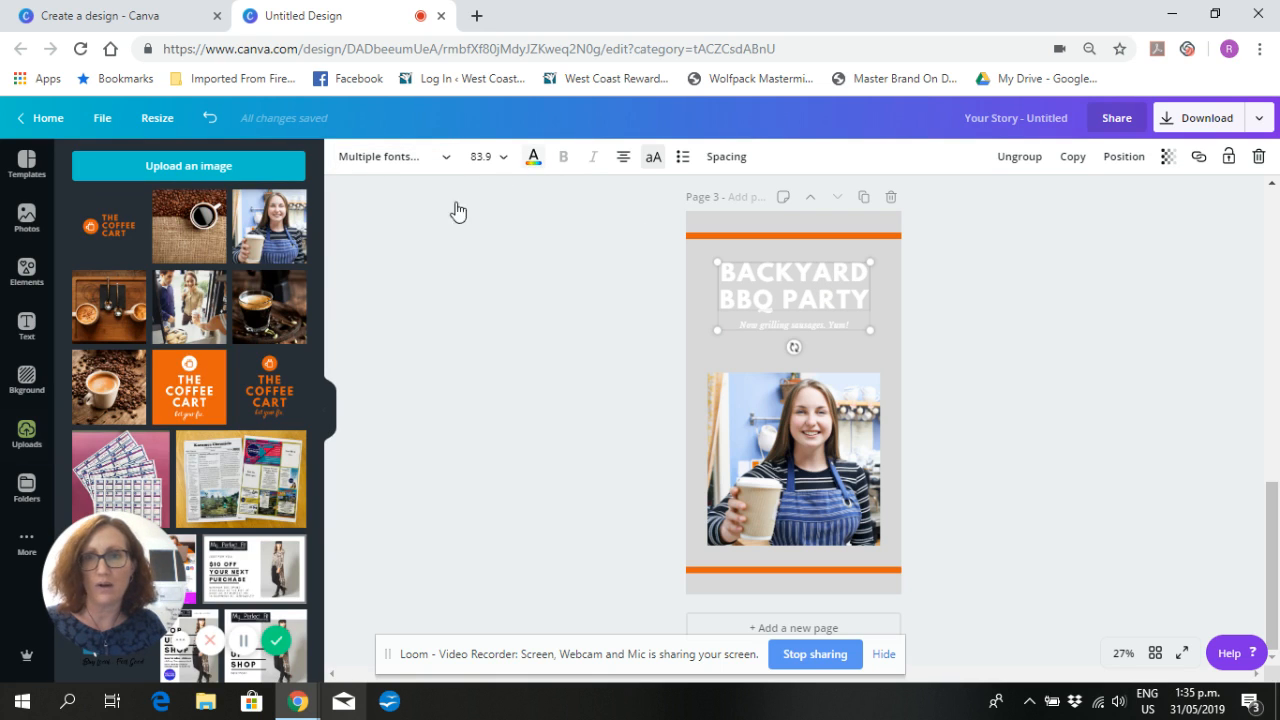
left_click(533, 162)
left_click(166, 213)
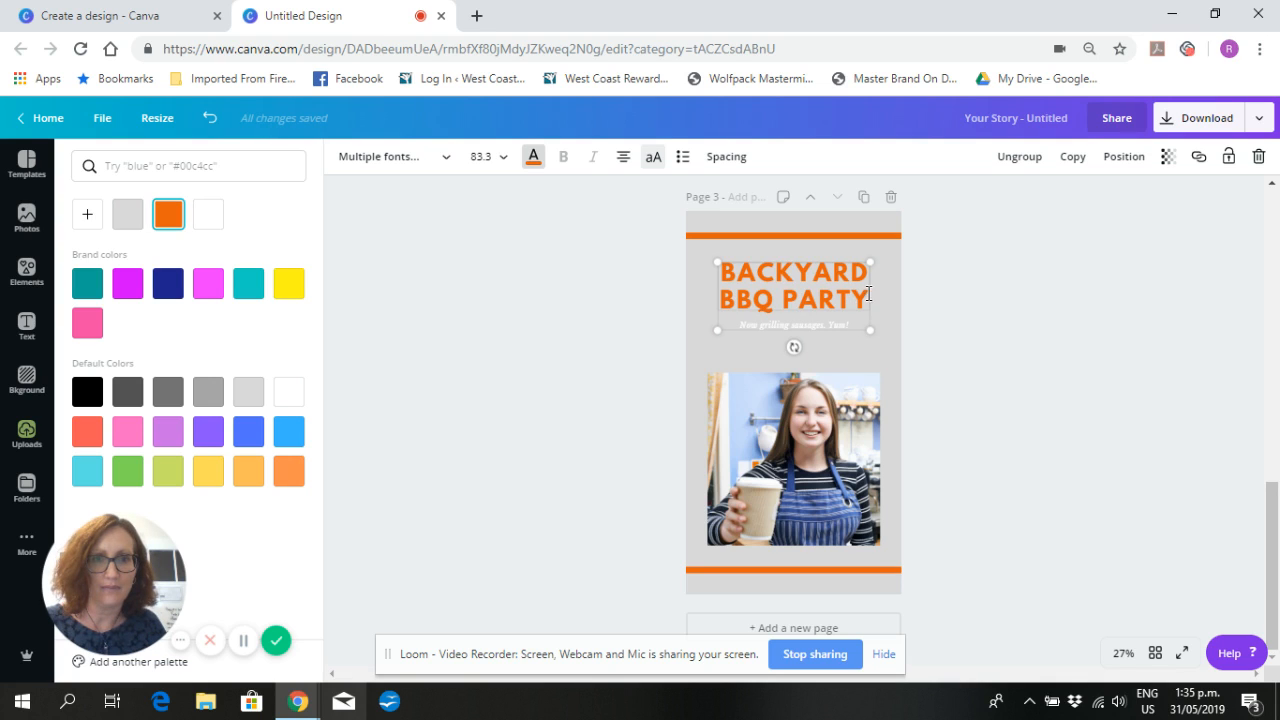
- Replace the BACKYARD BBQ PARTY heading text with "SEE YOU AT..."
left_click_drag(868, 293, 719, 283)
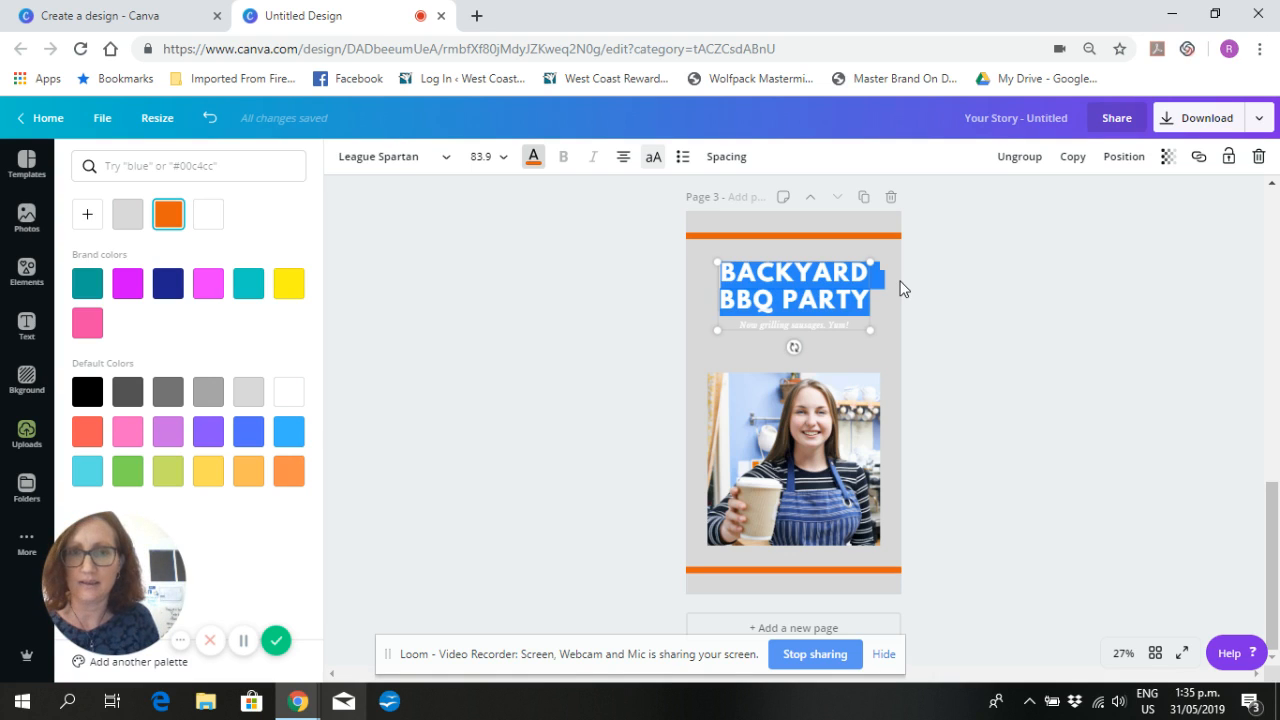
type("SEE")
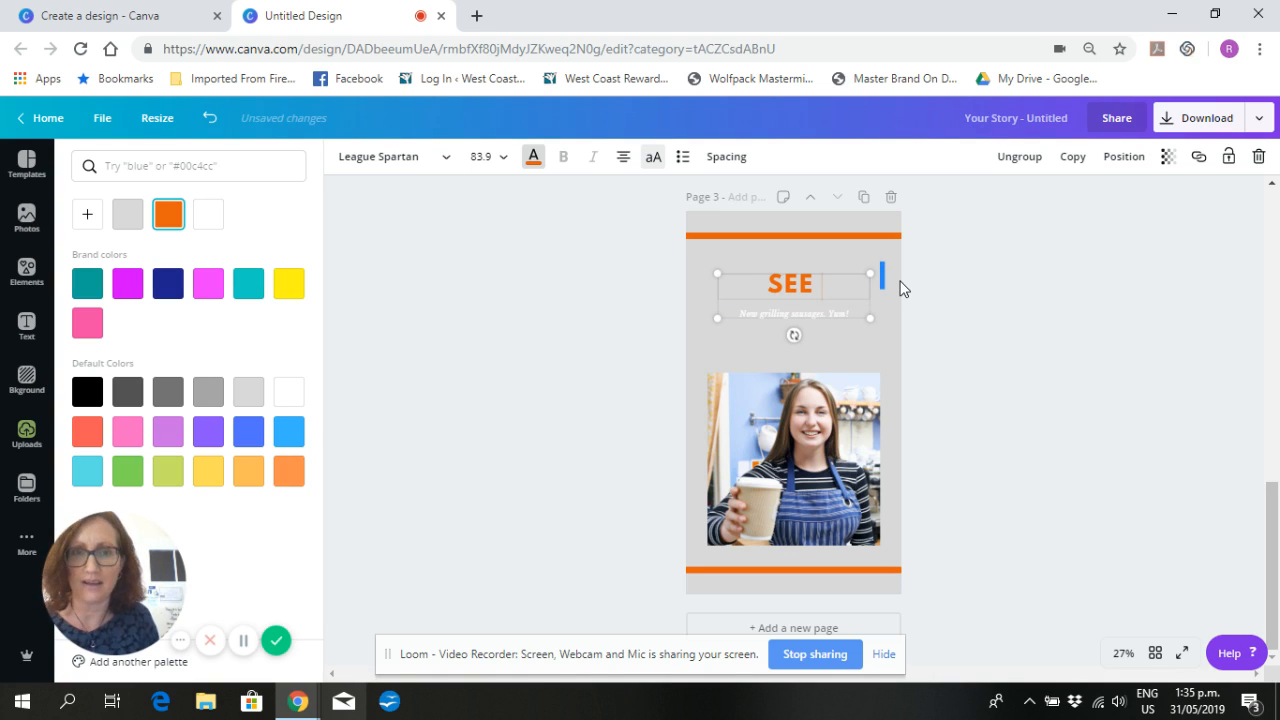
type(" YOU AT...")
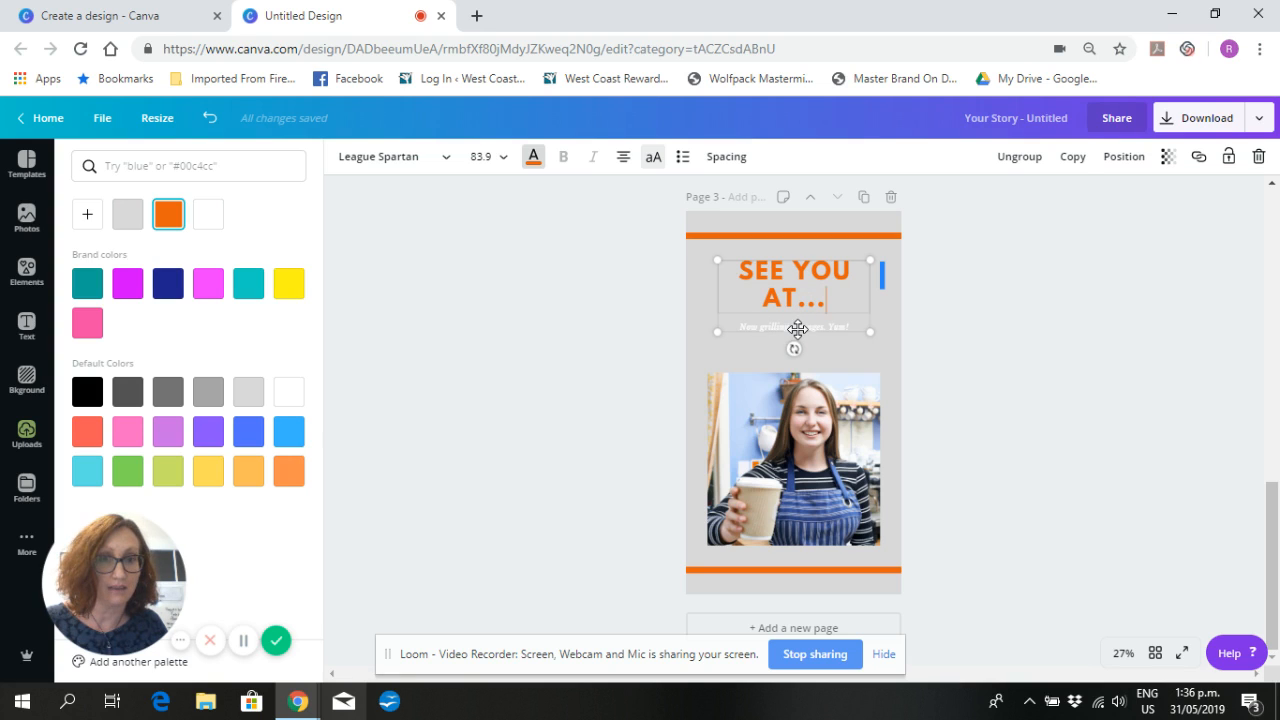
- Ungroup the heading and subtitle on page 3 and delete the "Now grilling sausages. Yum!" subtitle
left_click(1022, 166)
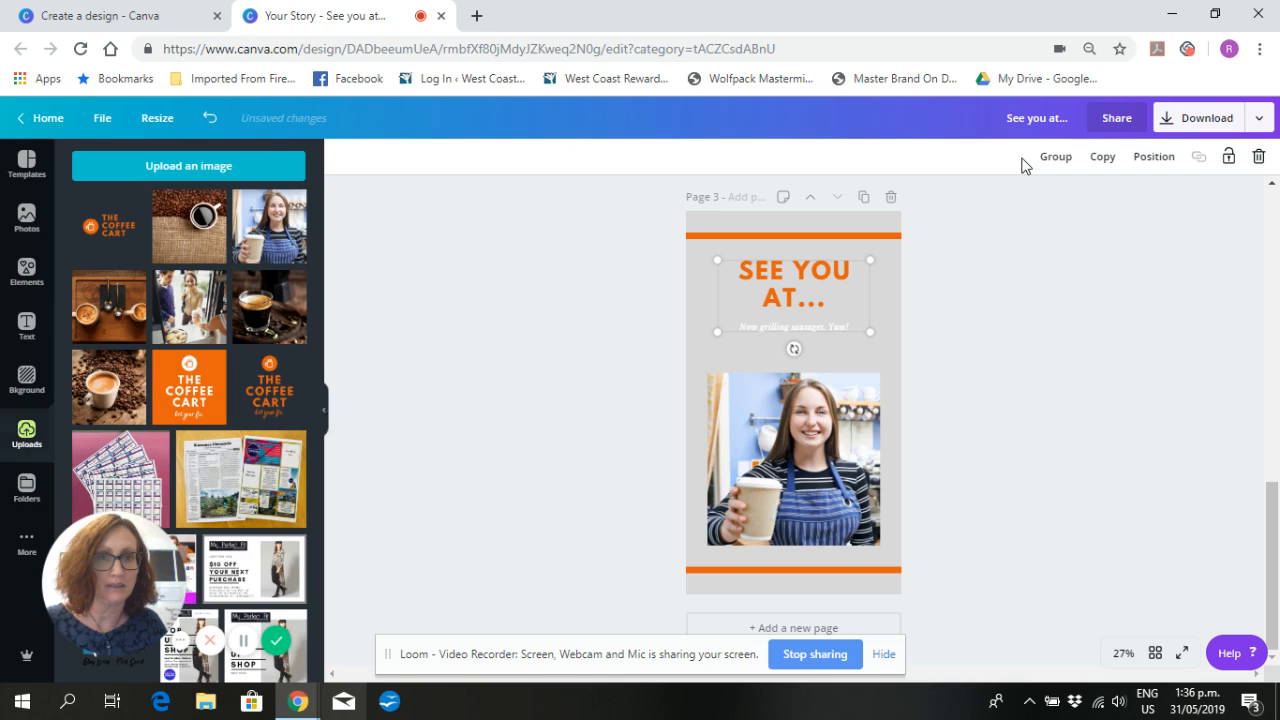
left_click(983, 364)
left_click(825, 330)
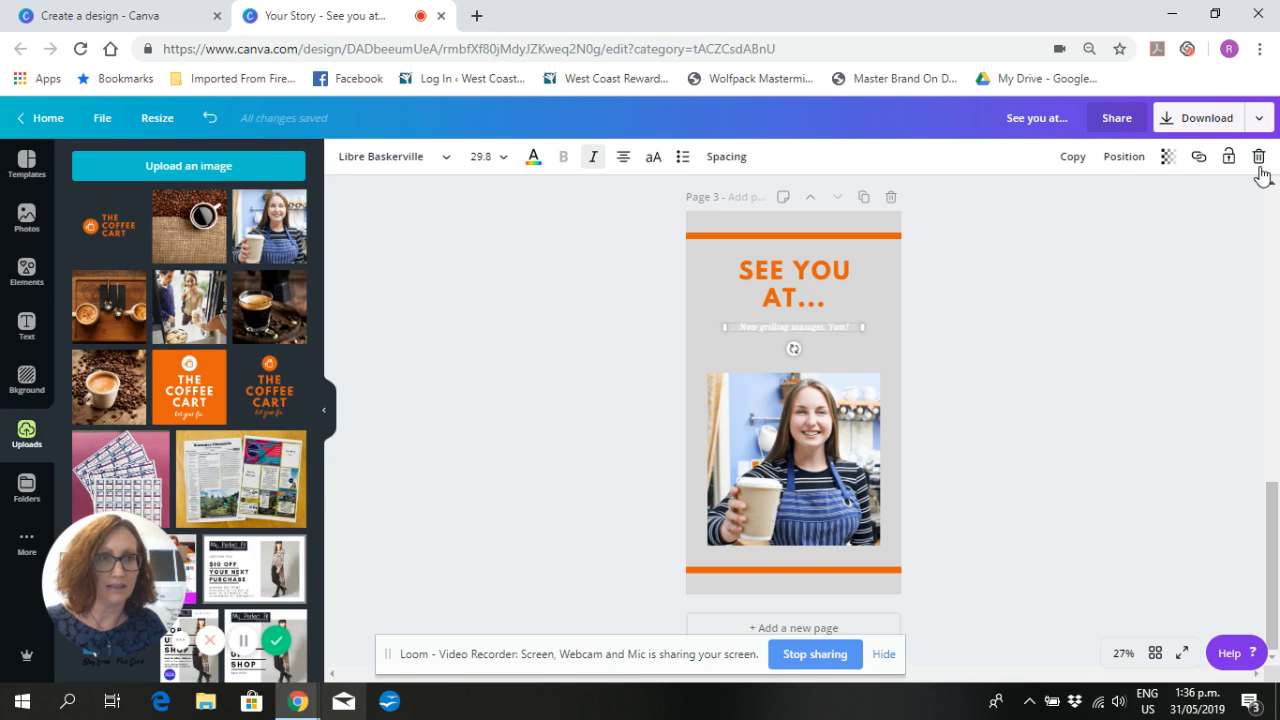
left_click(1259, 157)
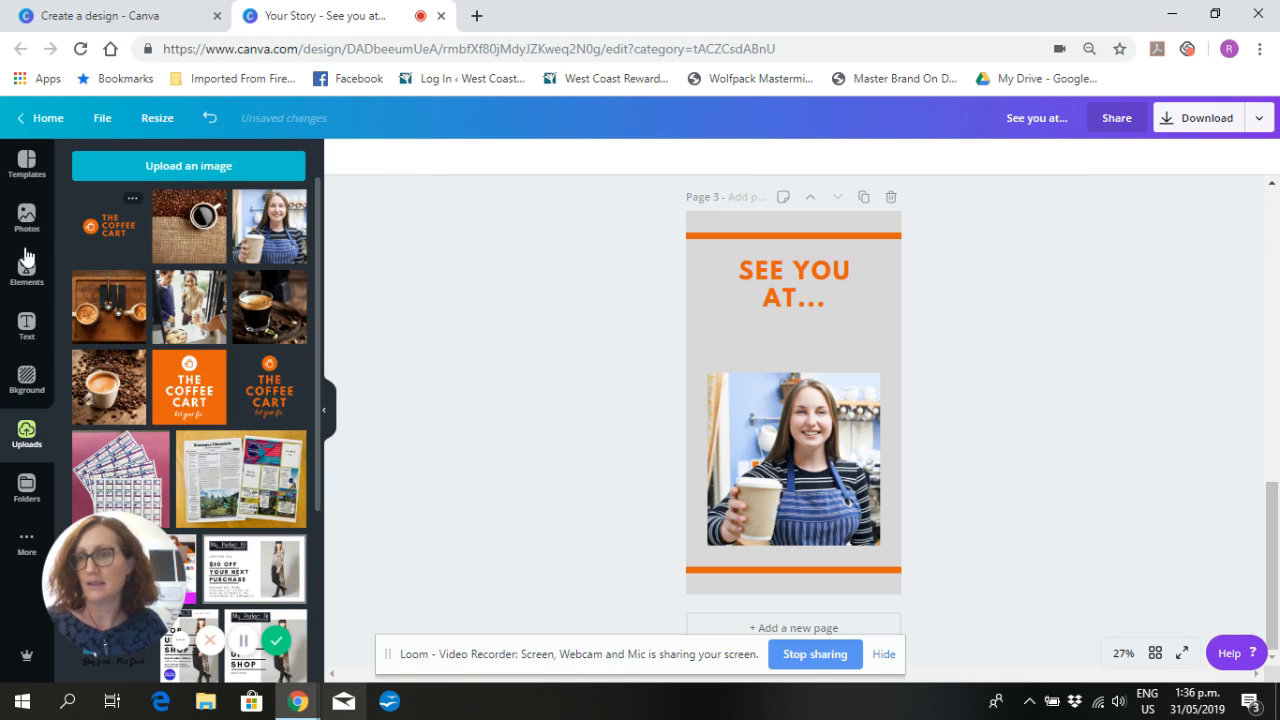
- Add the uploaded horizontal orange The Coffee Cart logo, crop off its empty margins and place it between the heading and the photo
left_click(114, 247)
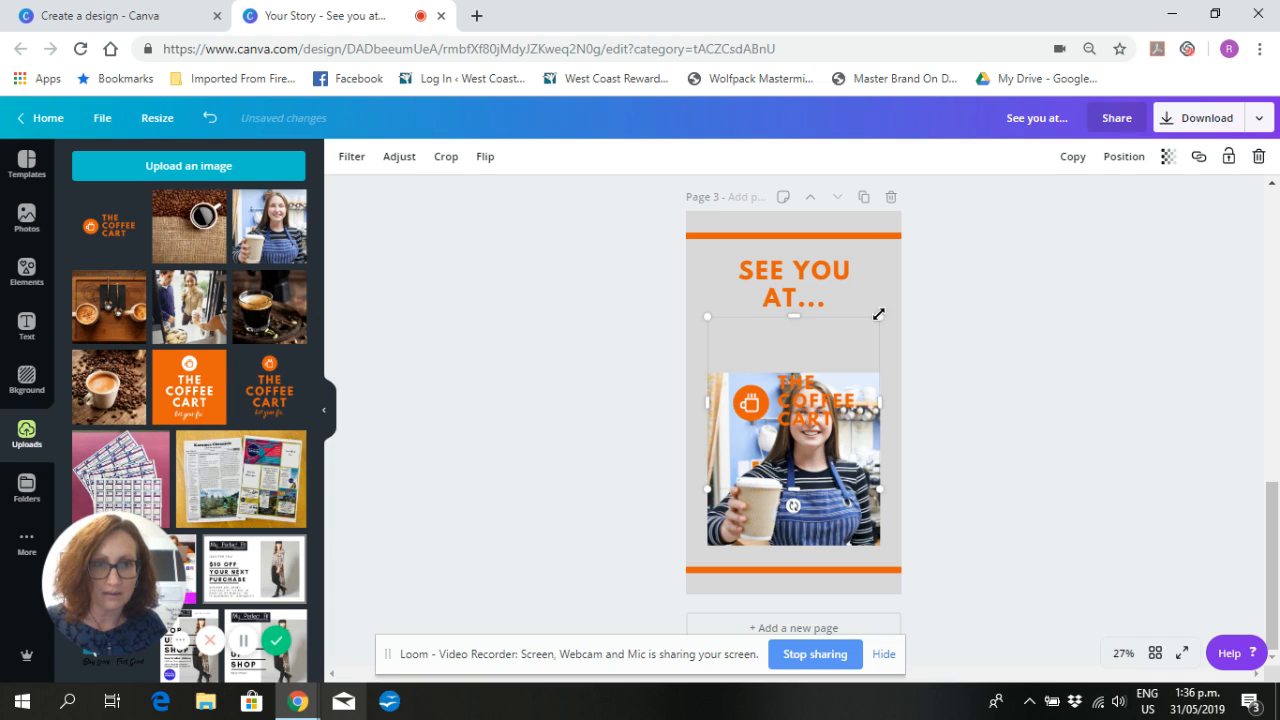
left_click_drag(797, 360, 797, 368)
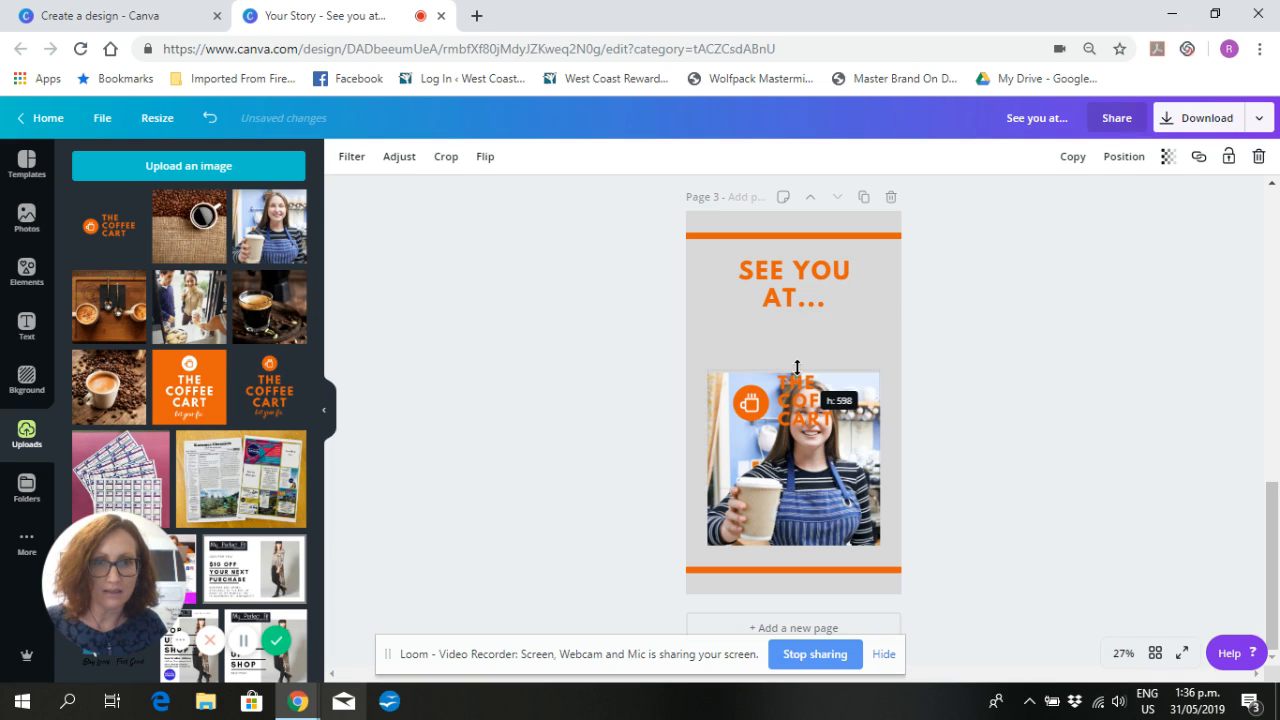
left_click_drag(805, 462, 806, 350)
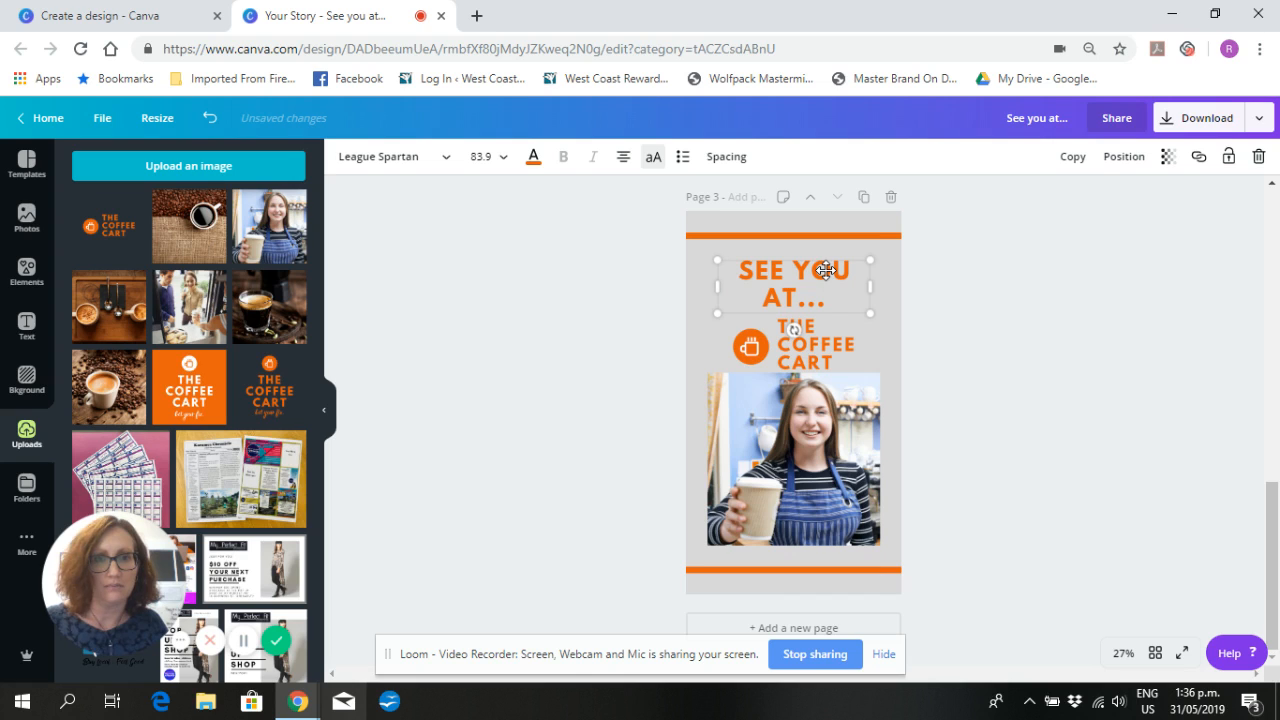
- Move the heading slightly up, shrink the logo to about 762 × 289 and centre it in the gap above the photo
left_click_drag(825, 270, 828, 262)
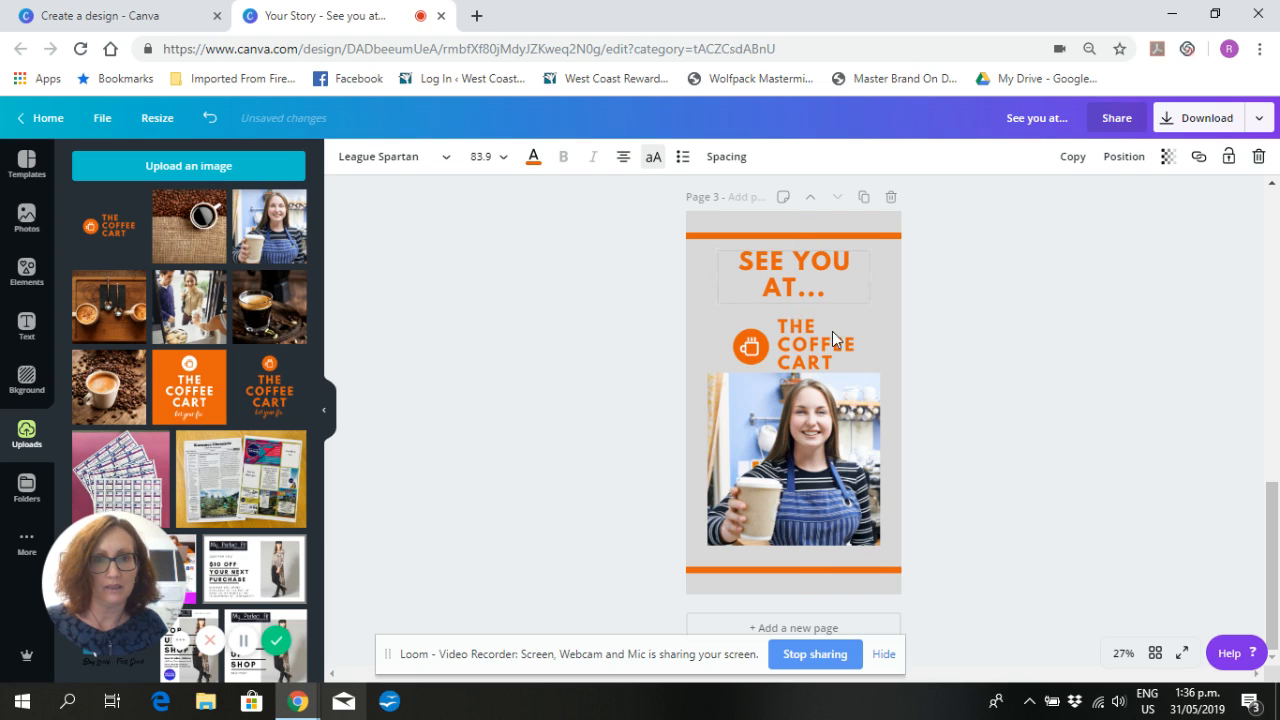
left_click(834, 341)
left_click_drag(876, 377, 860, 362)
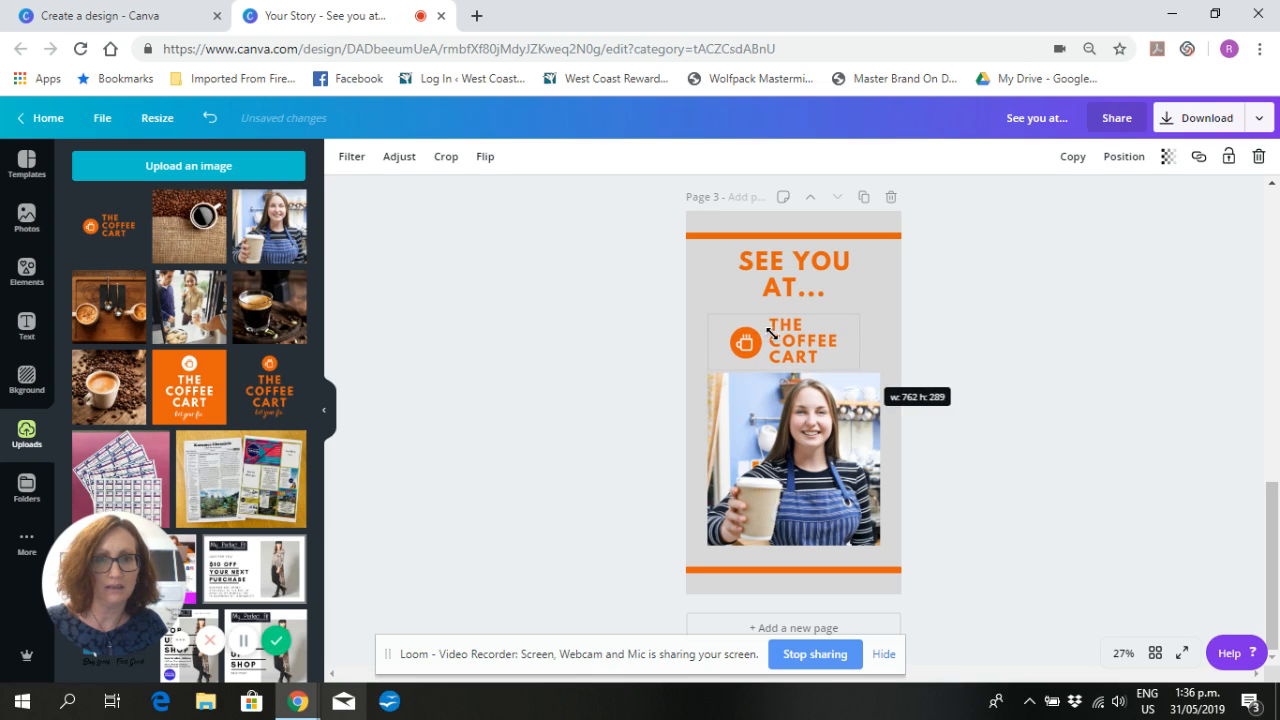
left_click_drag(776, 336, 786, 329)
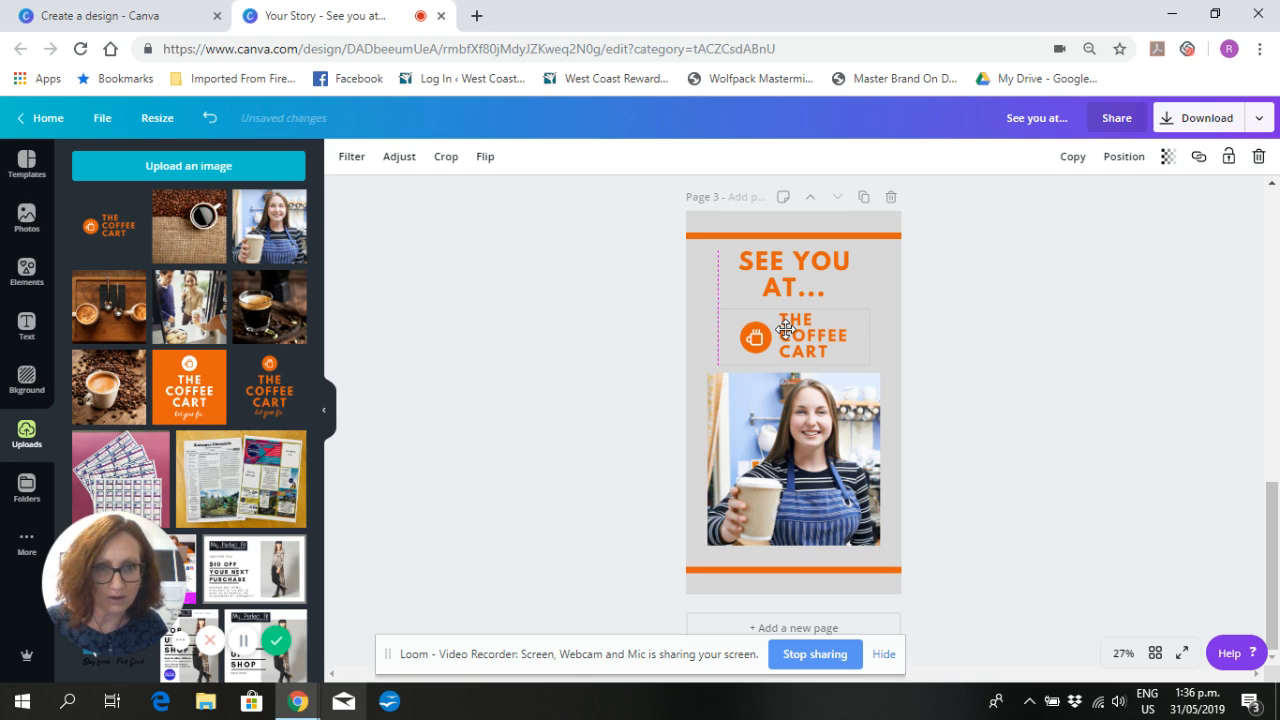
- Change the "SEE YOU AT..." heading color to the default black
left_click(784, 285)
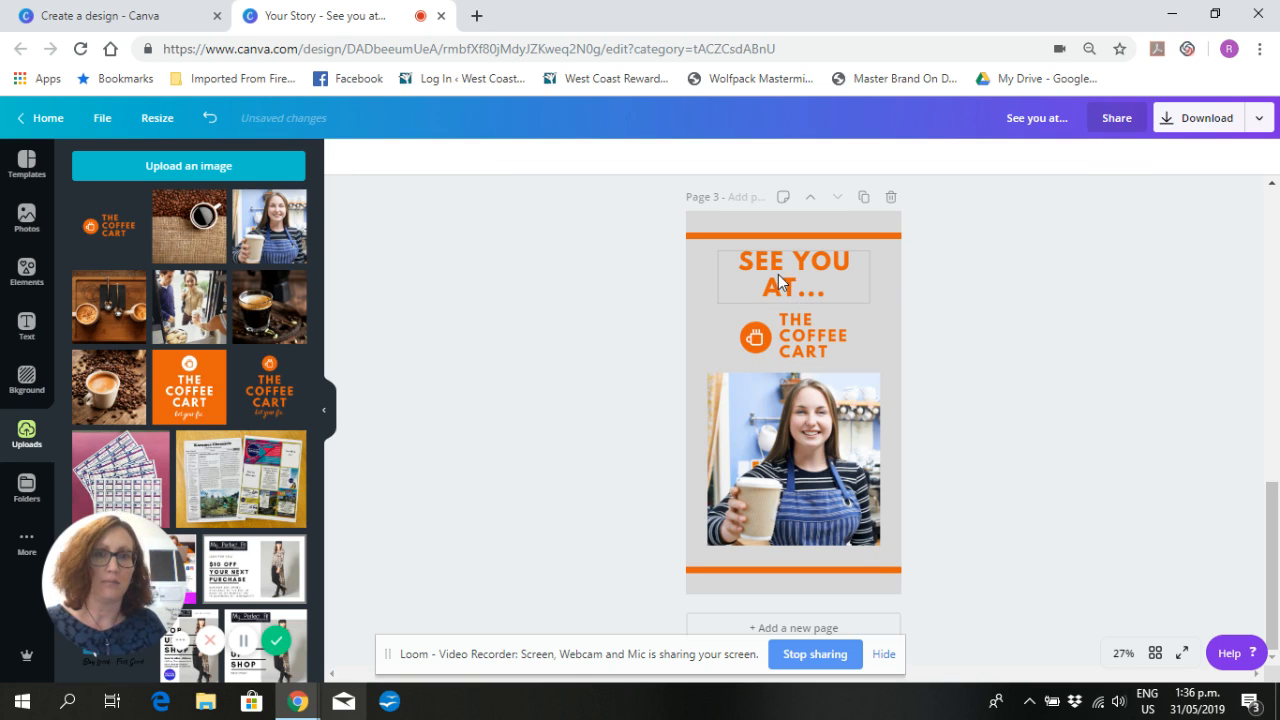
left_click(533, 160)
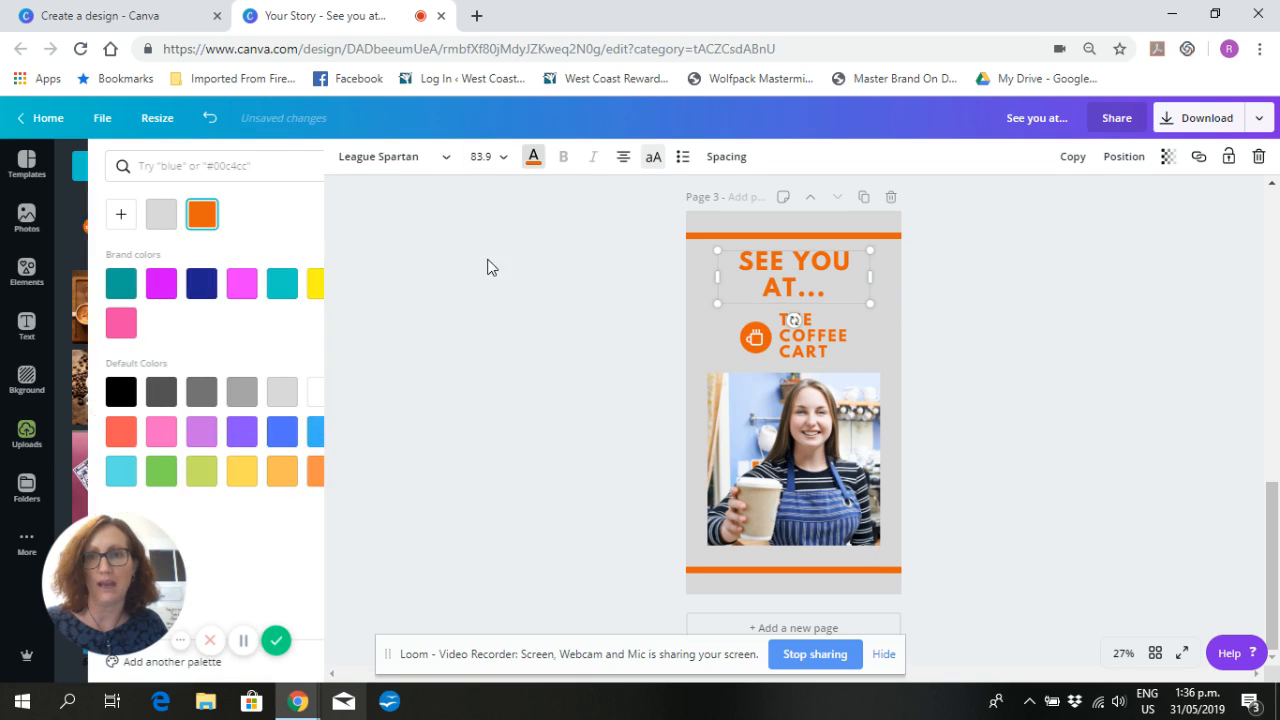
left_click(87, 391)
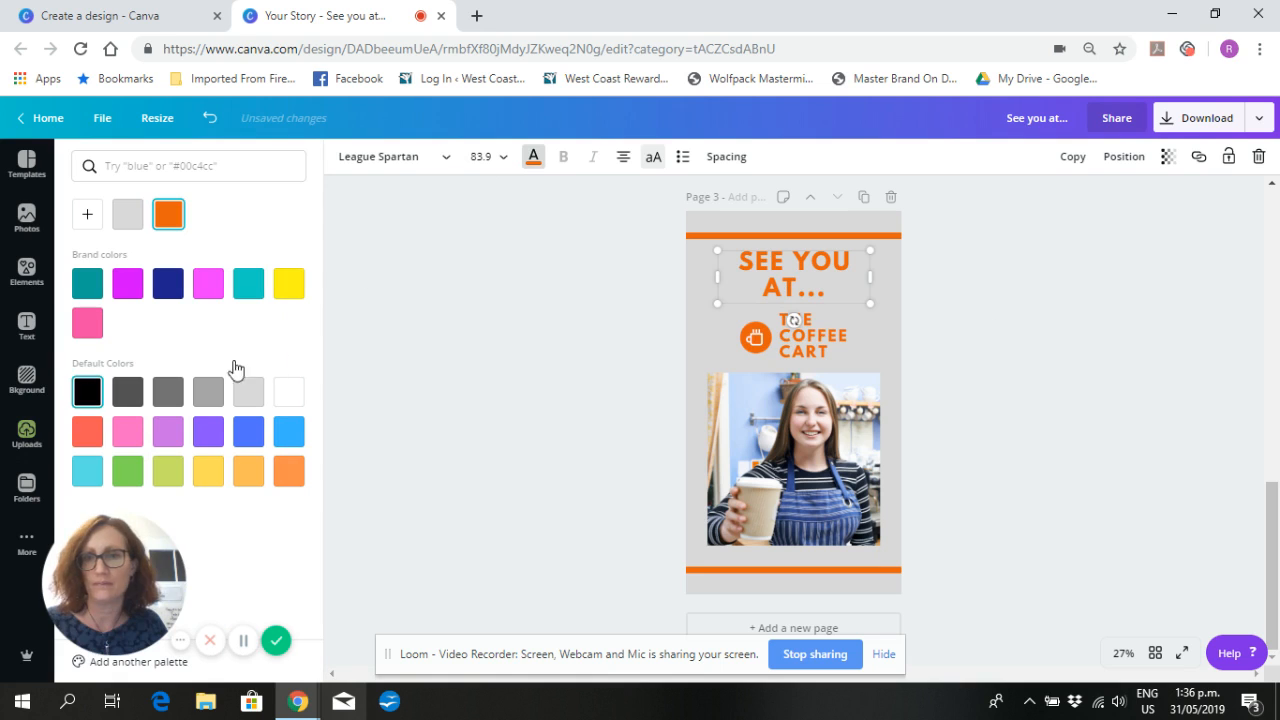
left_click(1110, 326)
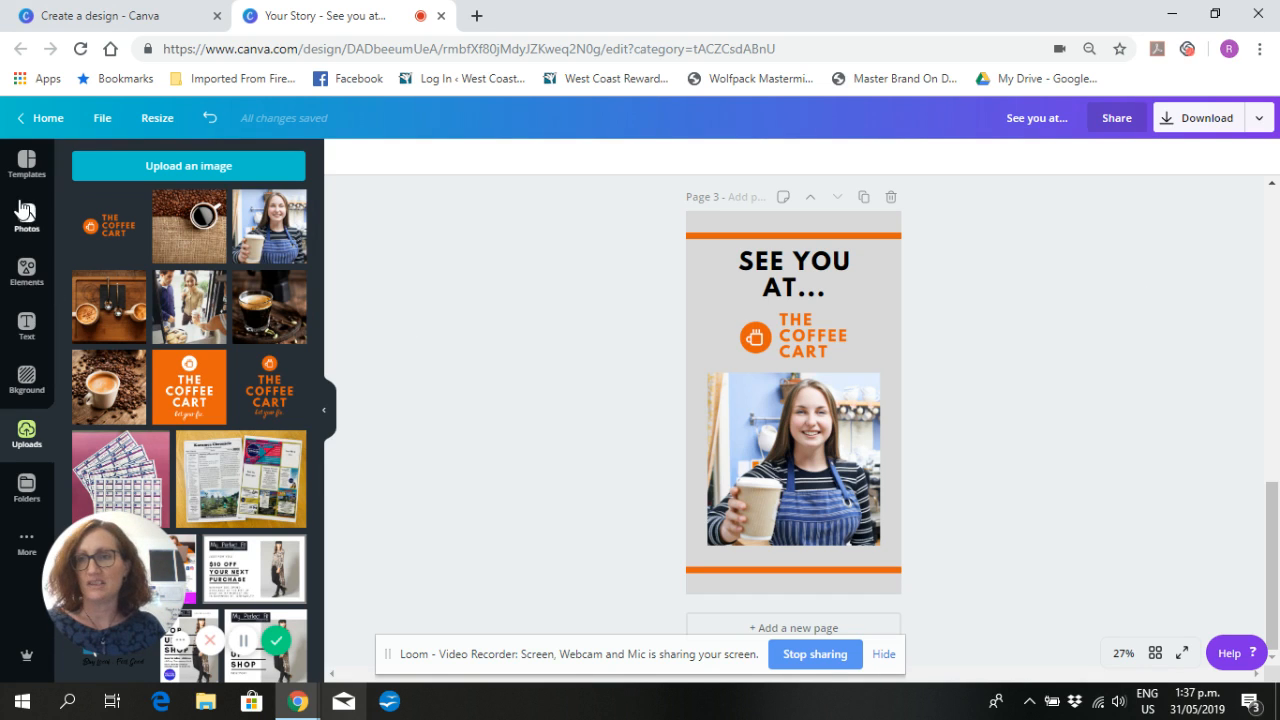
- Browse more Facebook Story templates and look over the story pages made so far
left_click(28, 165)
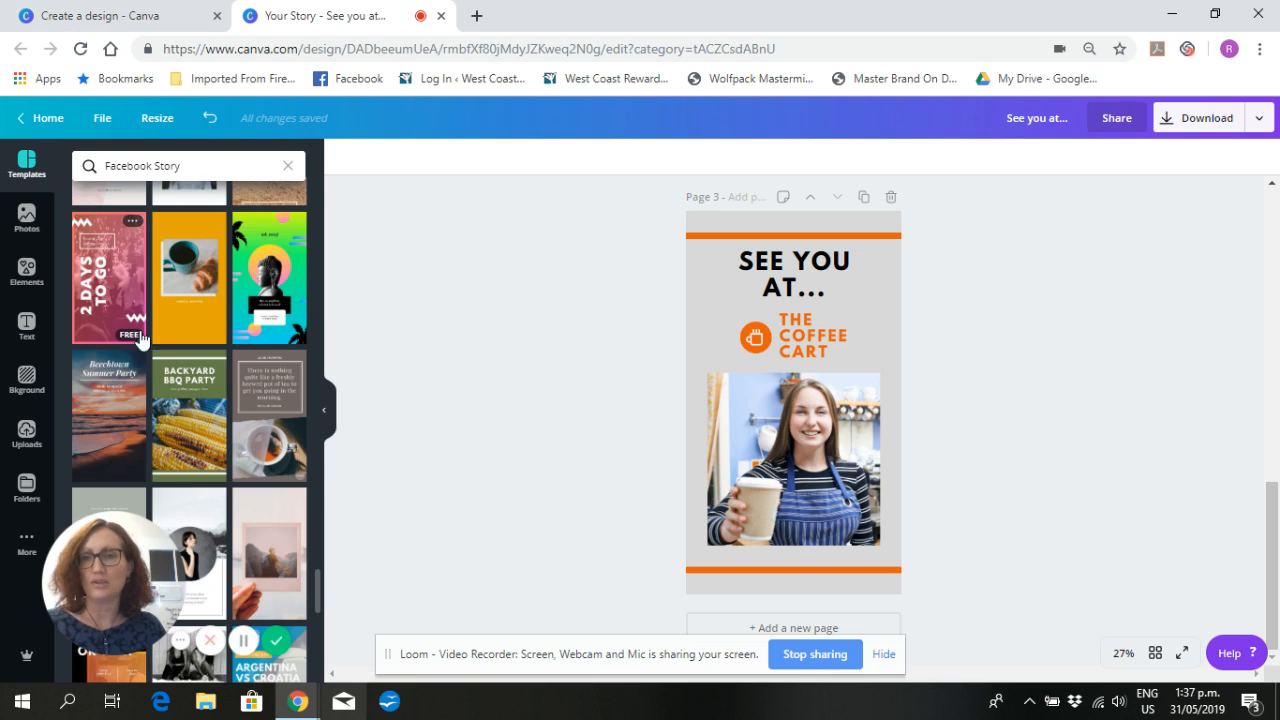
scroll(184, 277, "down", 3)
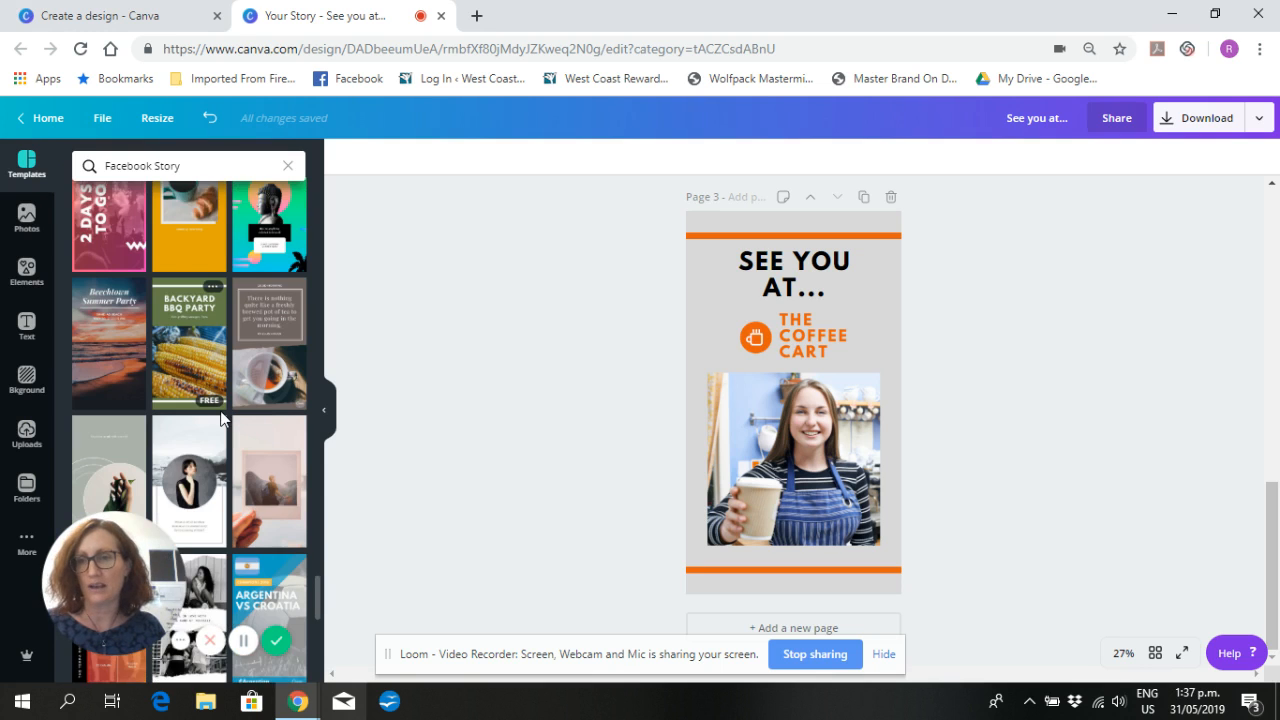
scroll(89, 345, "down", 5)
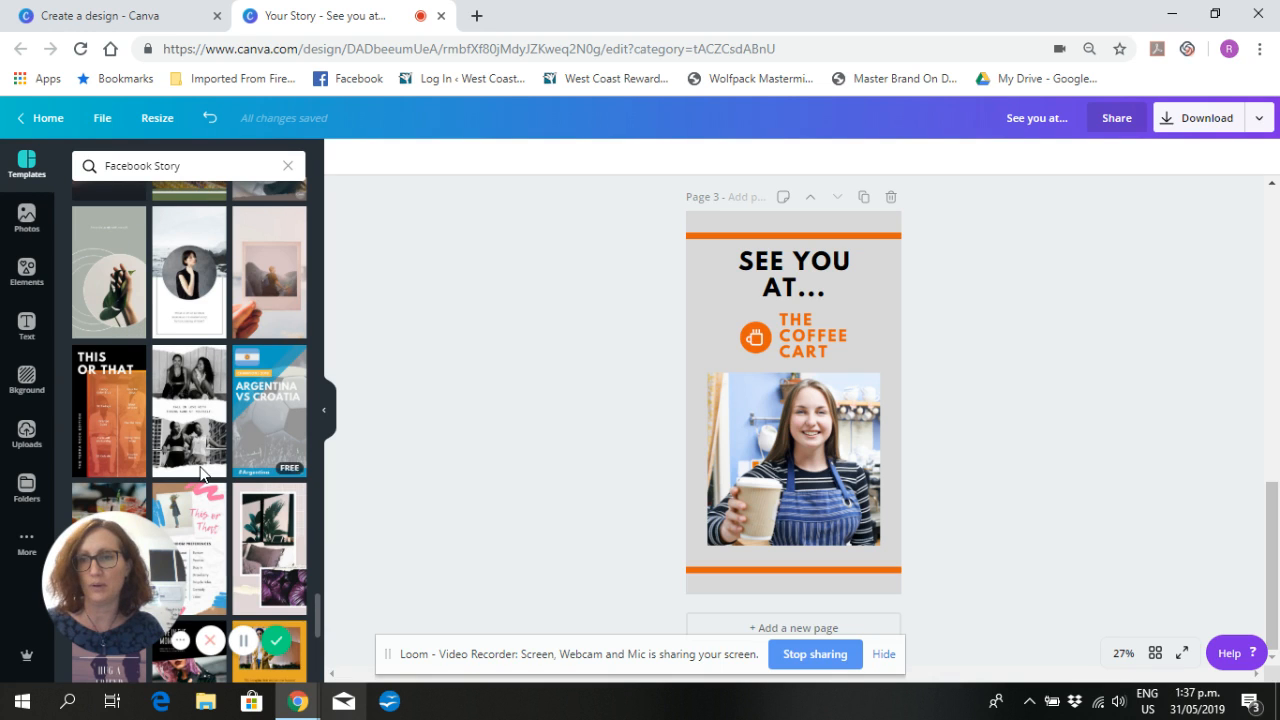
scroll(205, 455, "down", 5)
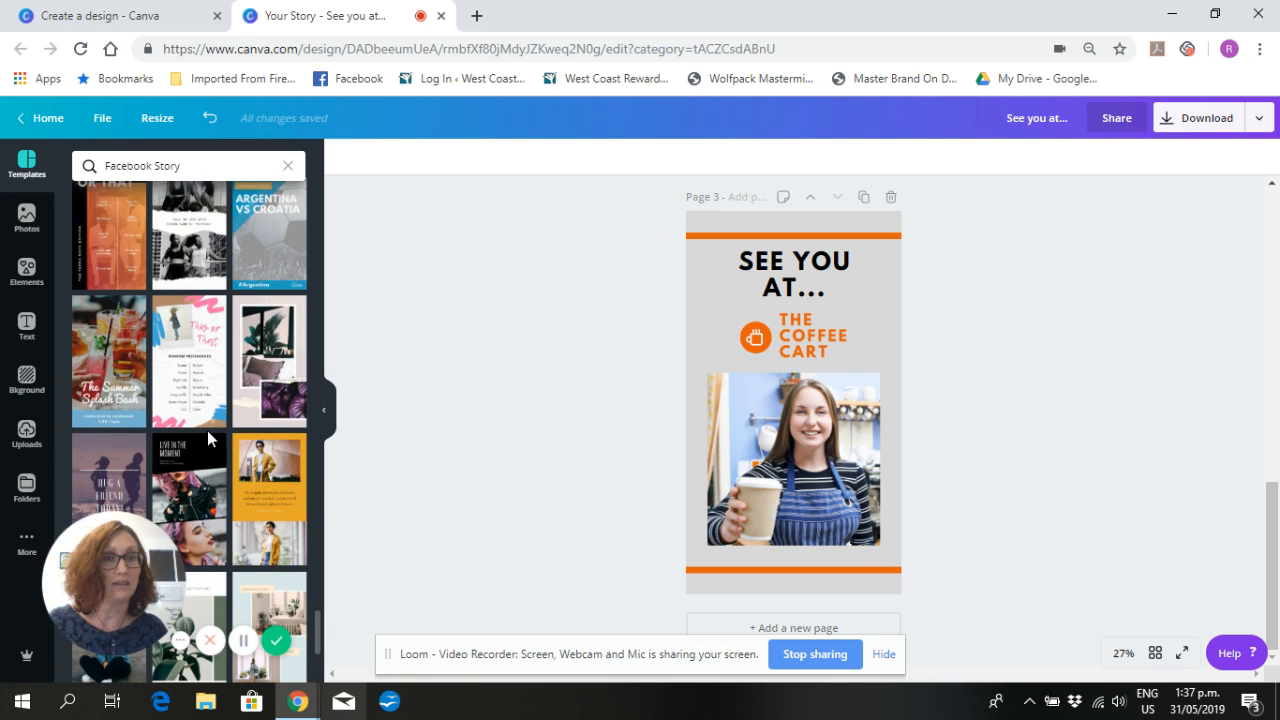
scroll(1018, 443, "up", 5)
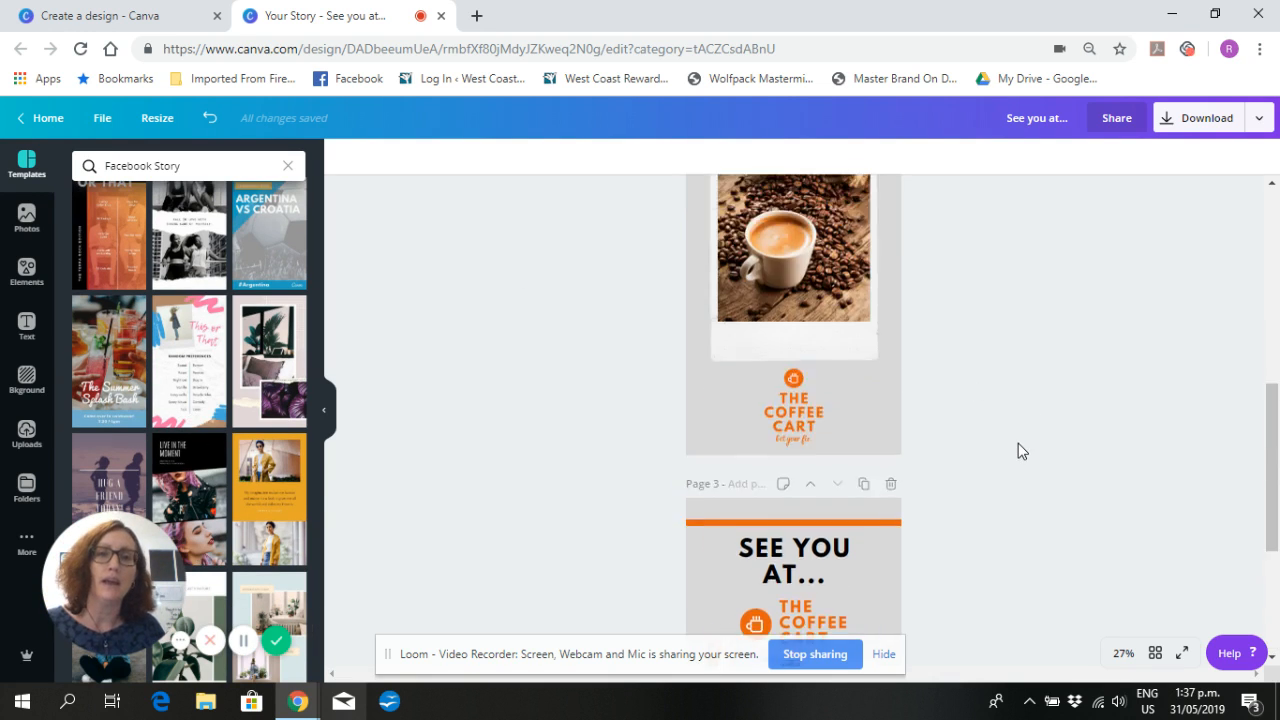
scroll(1018, 443, "up", 4)
scroll(1018, 443, "down", 3)
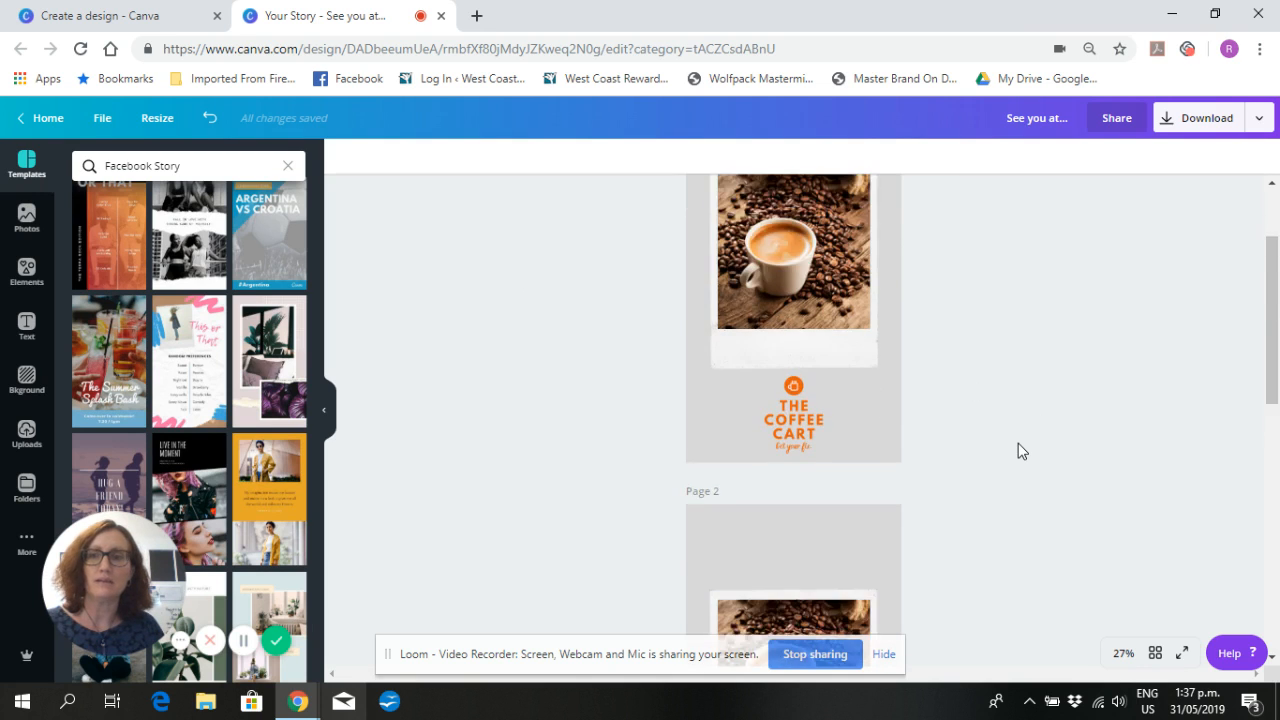
- Rename the design as "Coffee Cart Story Graphic"
scroll(1018, 443, "down", 3)
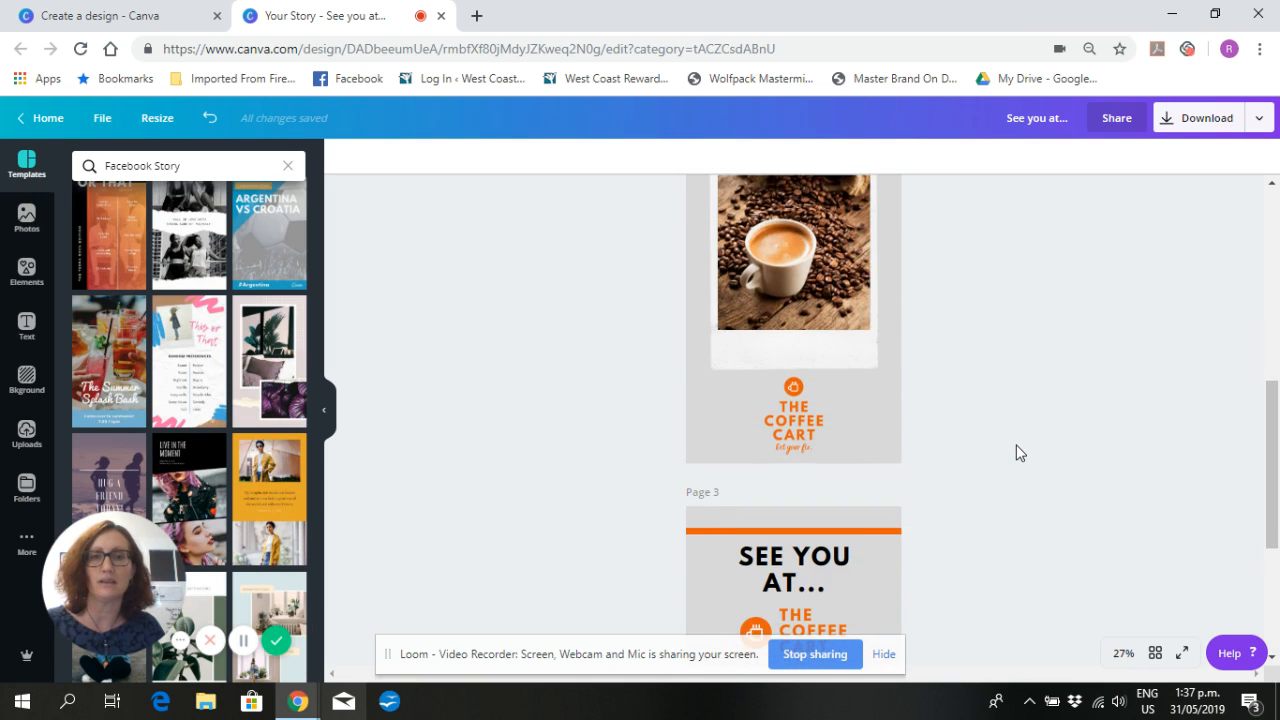
scroll(1016, 444, "down", 2)
scroll(1015, 447, "down", 2)
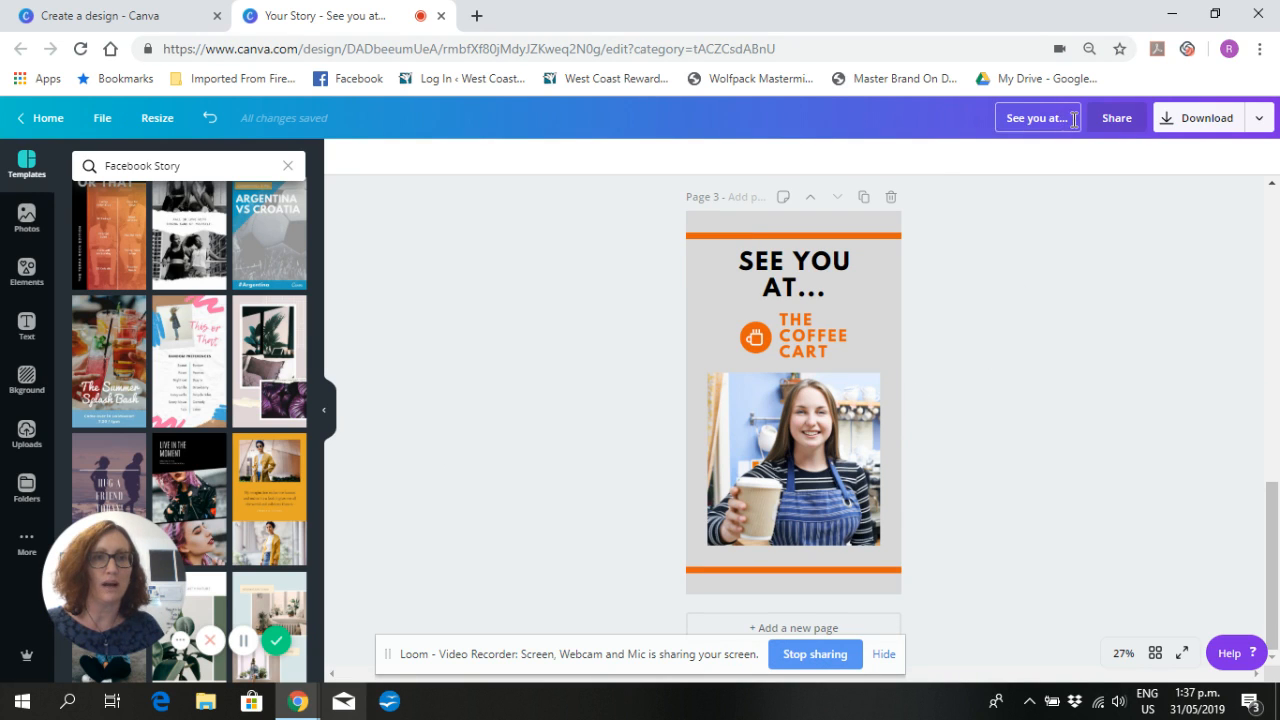
left_click(980, 116)
type("Cof")
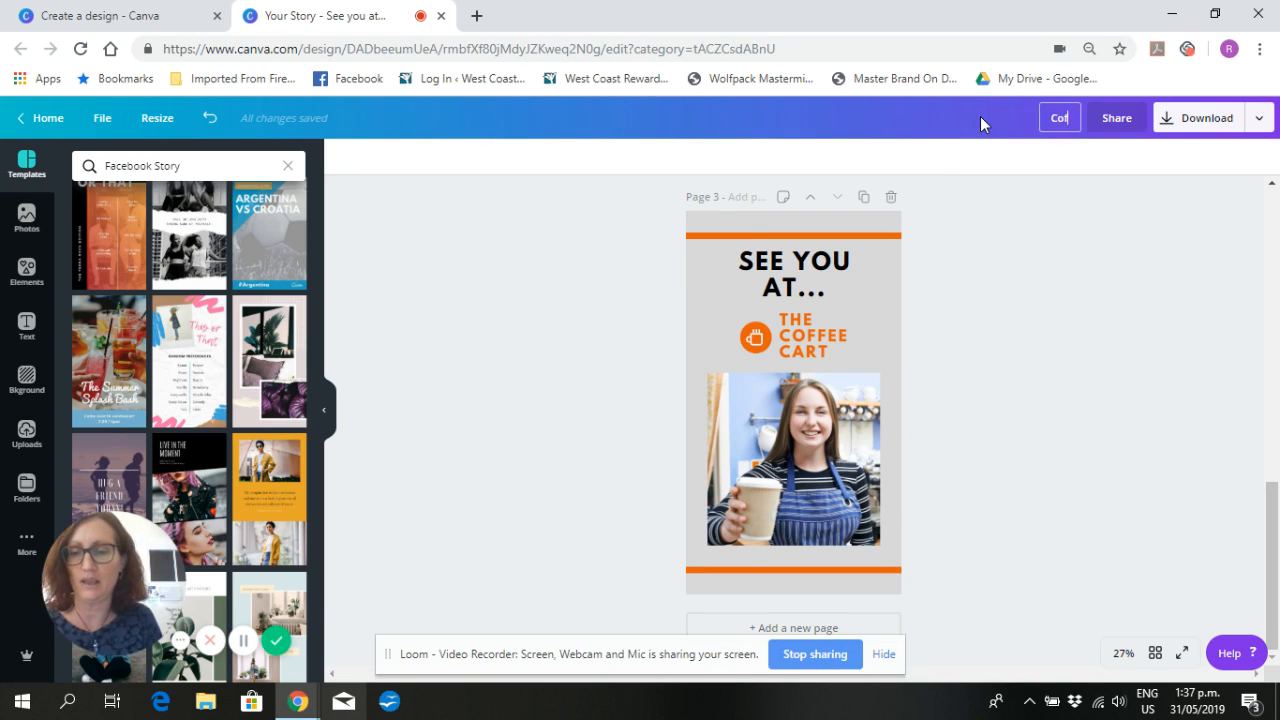
type("fee Car")
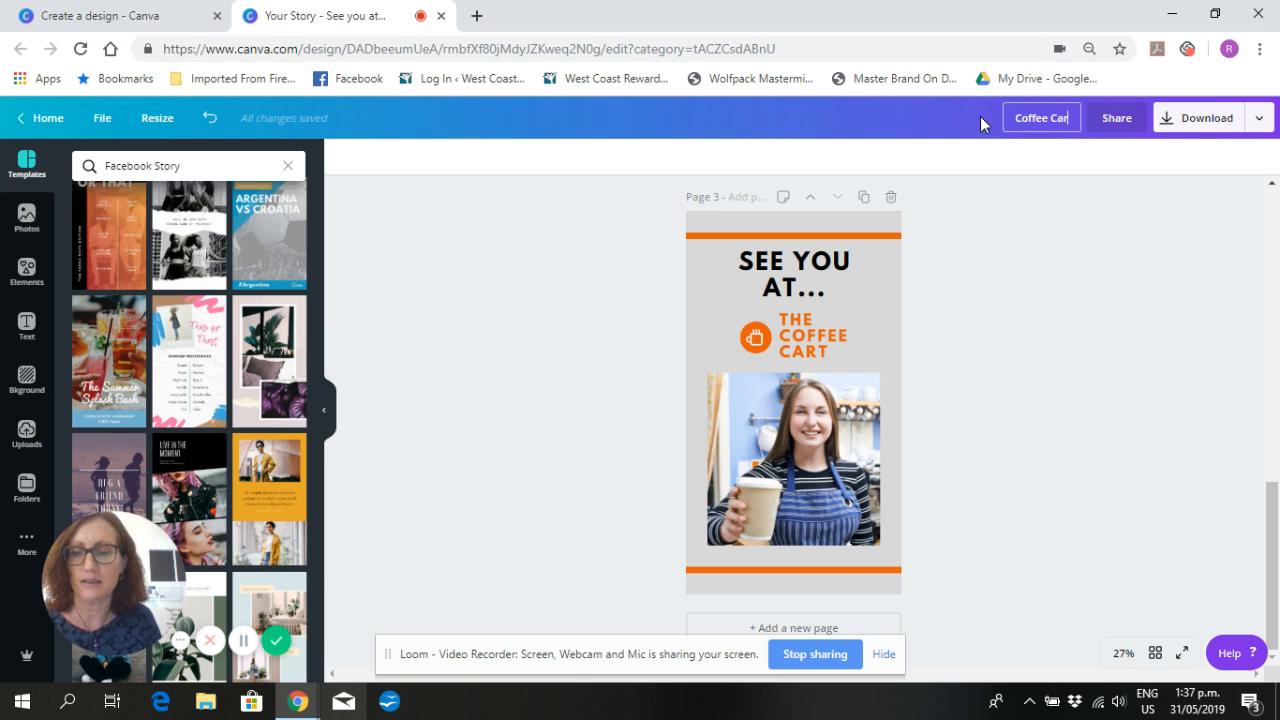
type("t Story G")
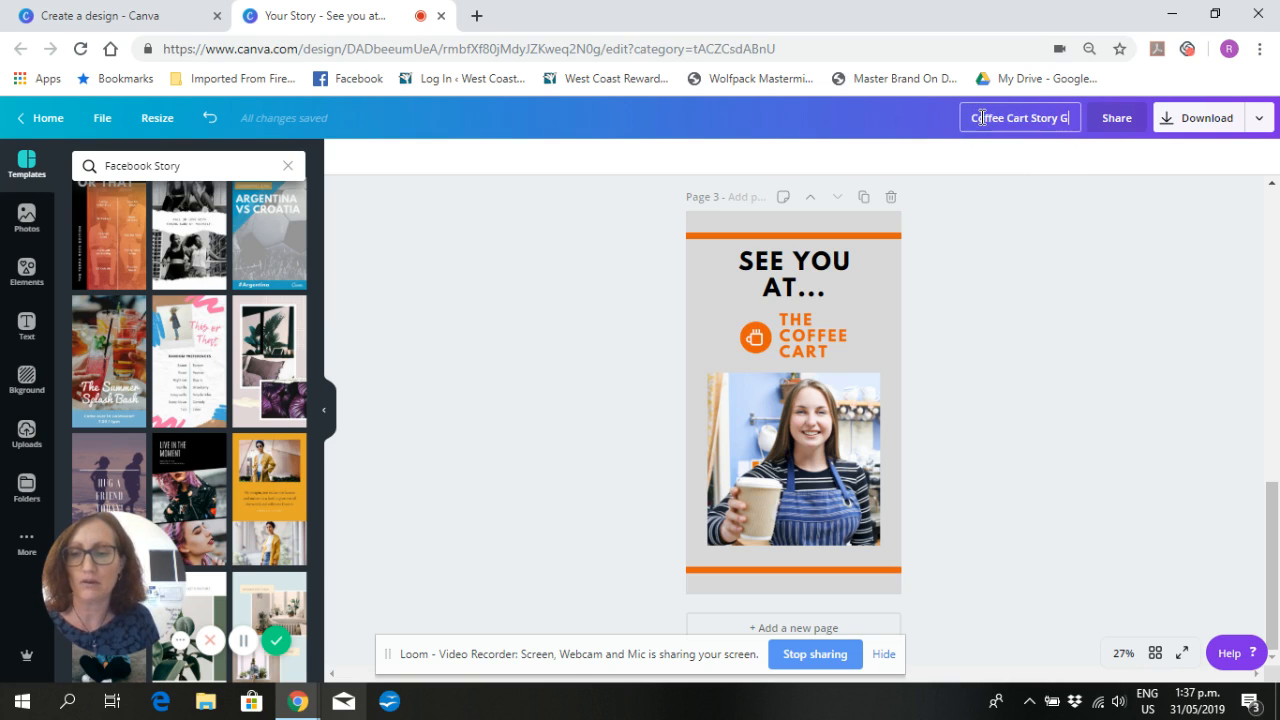
type("raphic")
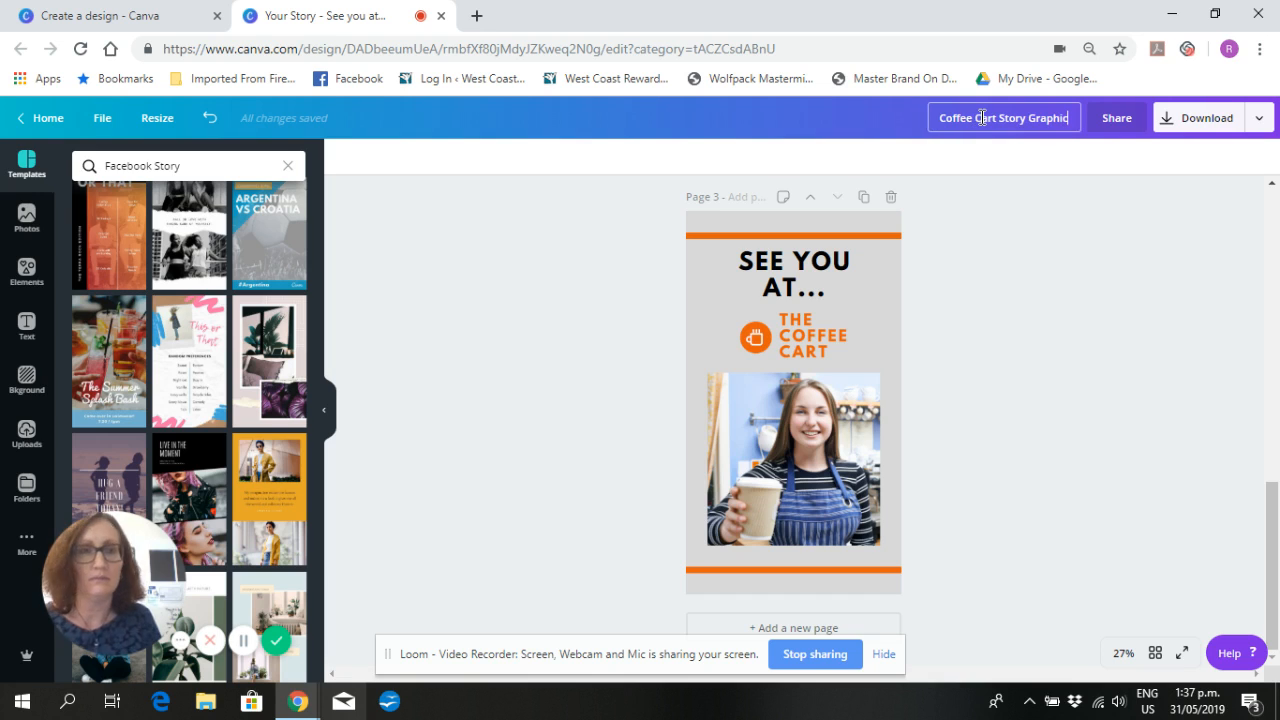
key("Return")
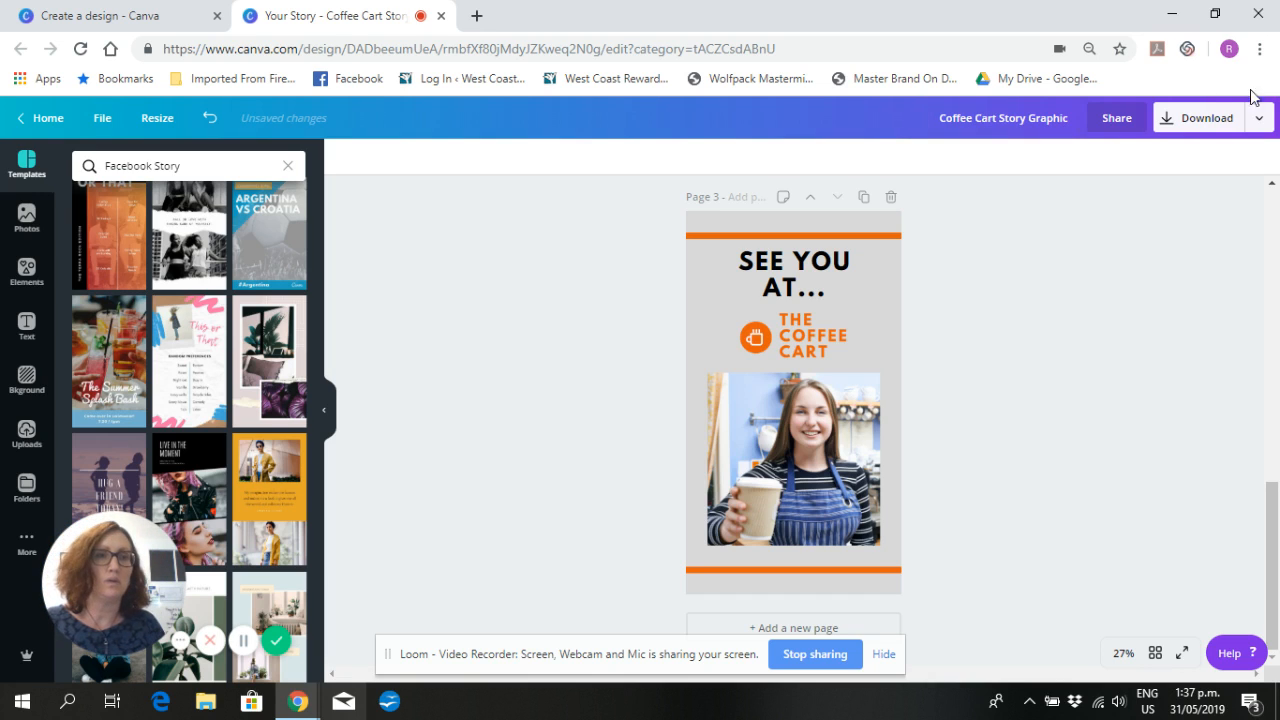
- Check the download options for the story pages and close them without downloading
left_click(1186, 137)
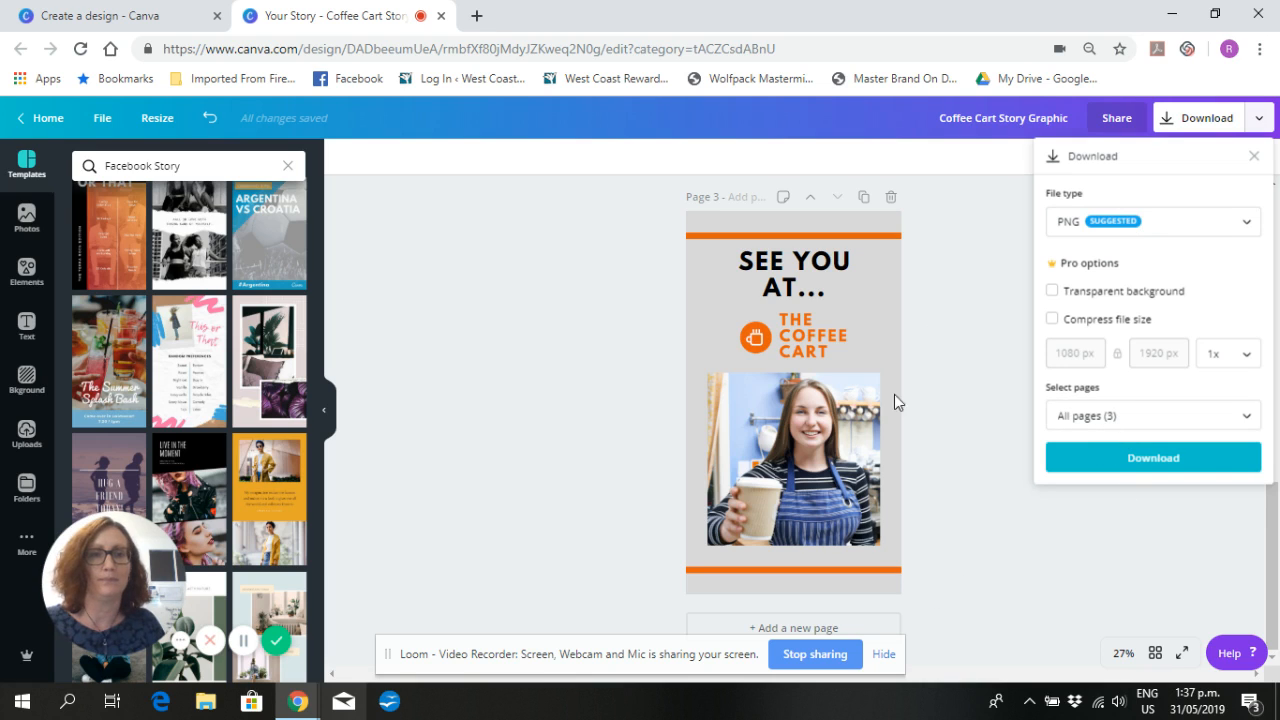
left_click(950, 333)
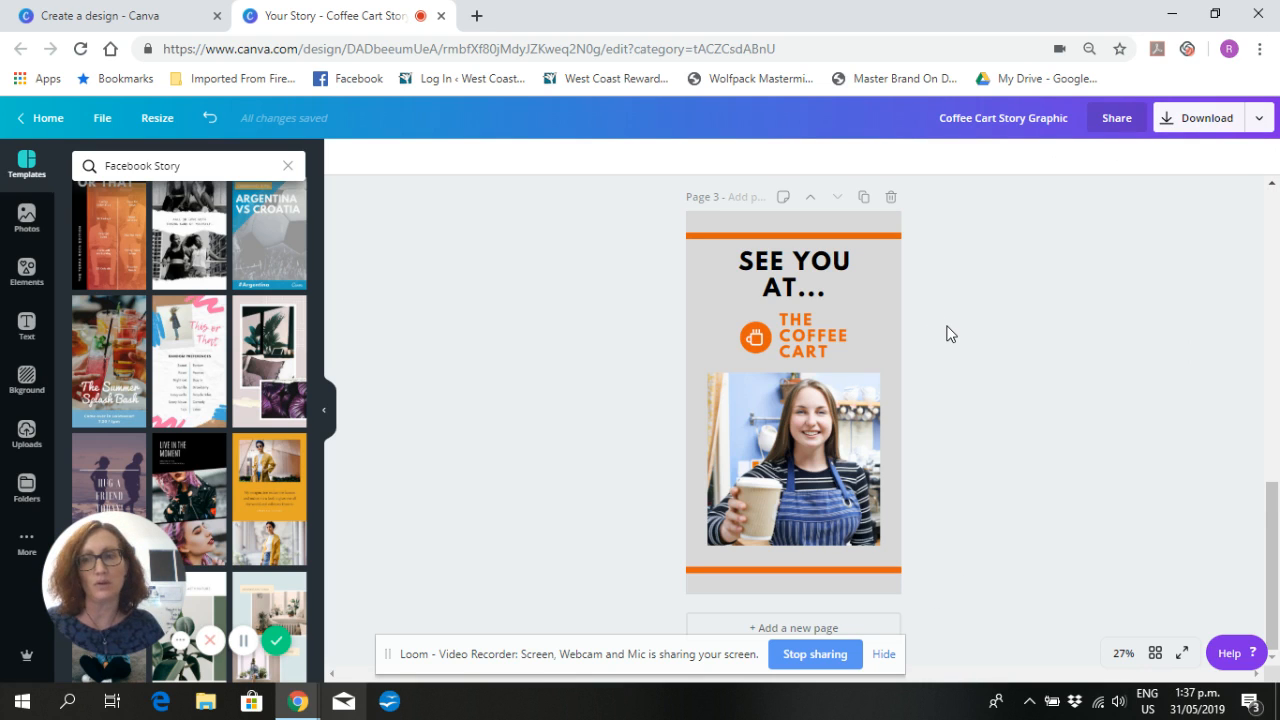